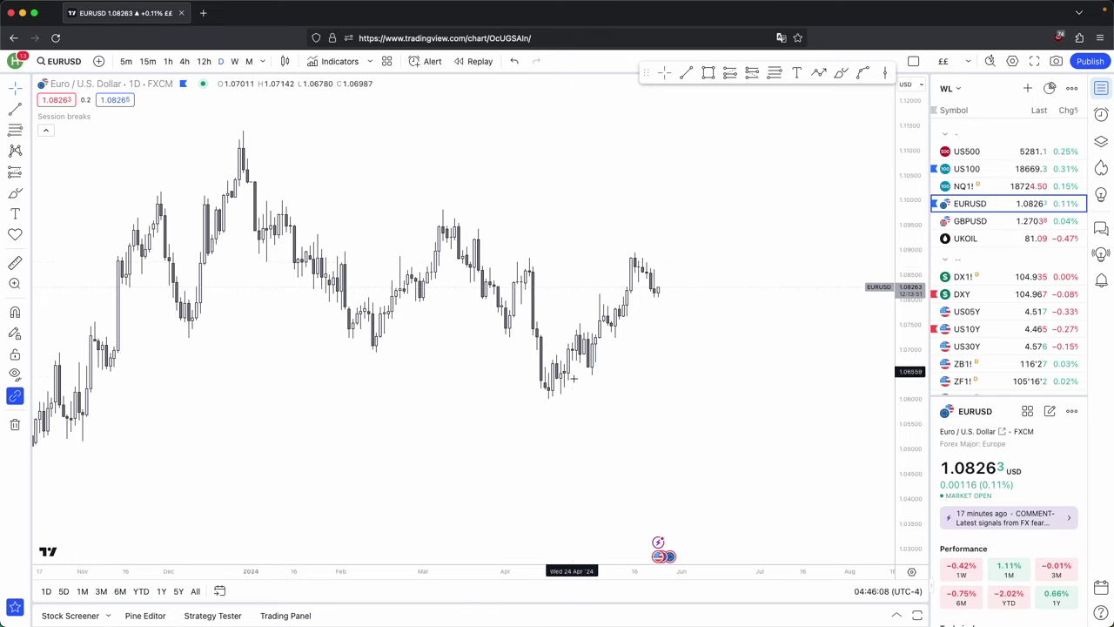
pyautogui.scroll(1, 590, 275)
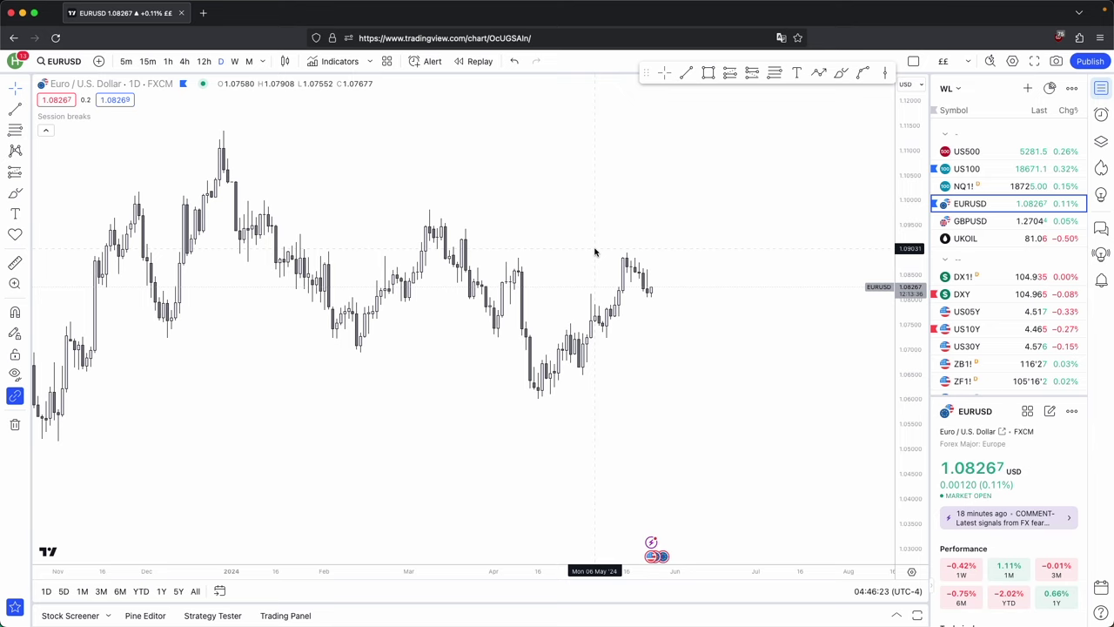
pyautogui.scroll(2, 591, 252)
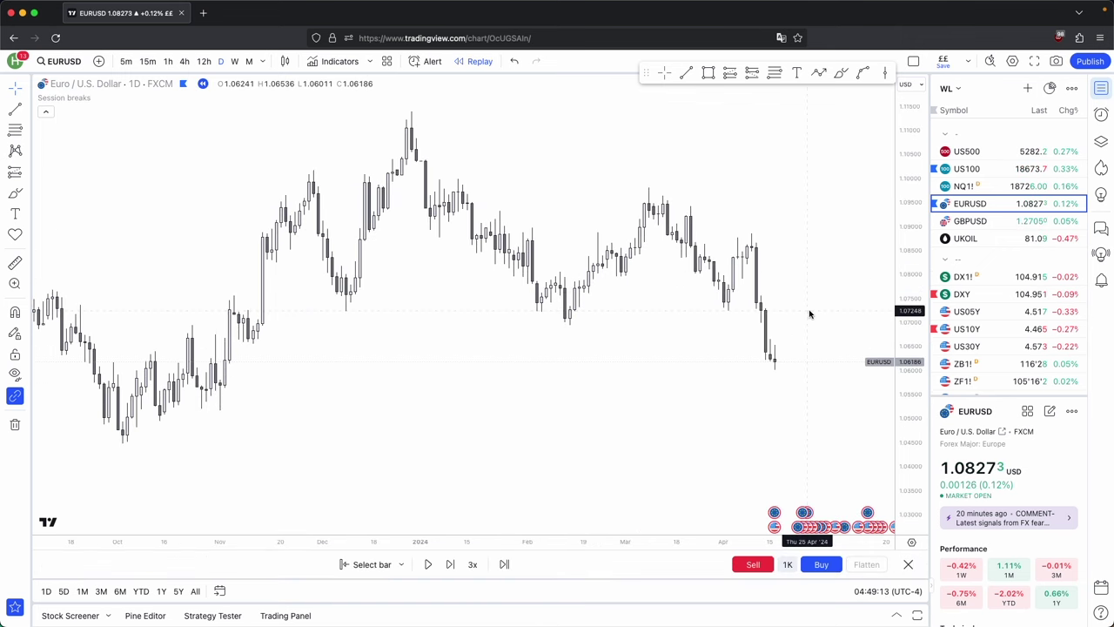
# Switch the EURUSD replay chart to the weekly timeframe.
pyautogui.click(234, 61)
pyautogui.scroll(4, 730, 272)
pyautogui.moveTo(902, 286); pyautogui.dragTo(874, 416)
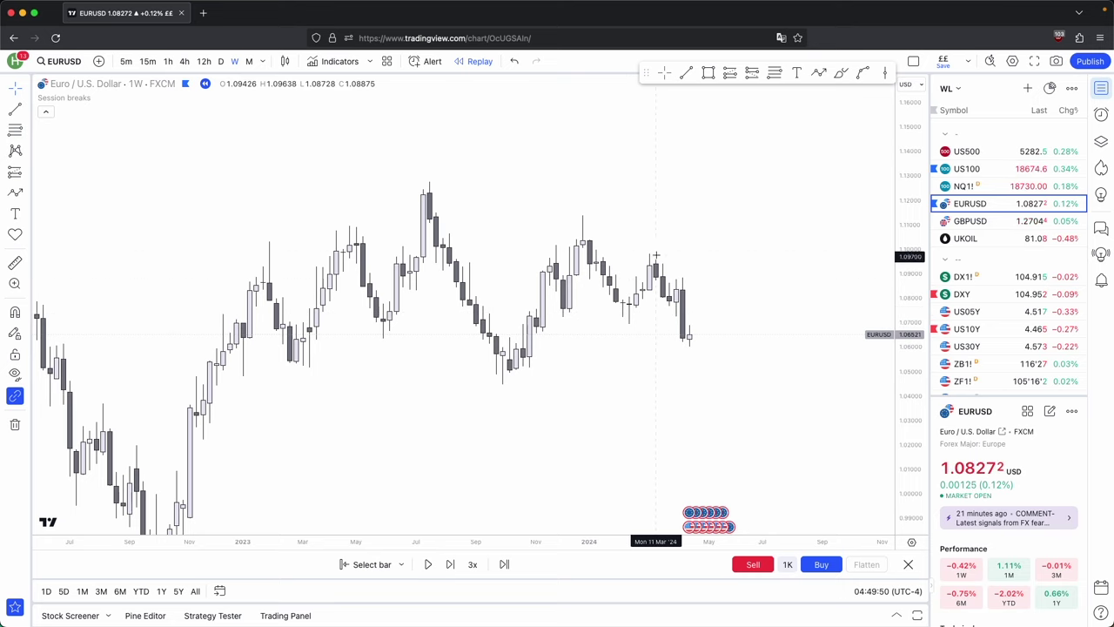
# Draw a projected path from the latest weekly candle up to about 1.08 and down to about 1.041.
pyautogui.hscroll(3, 702, 308)
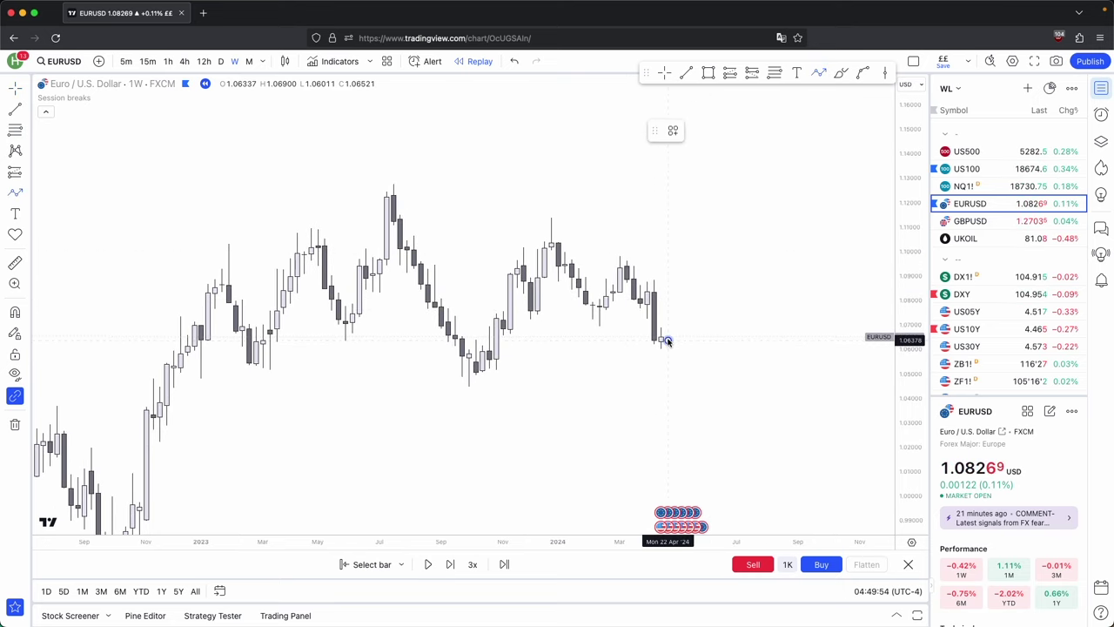
pyautogui.click(688, 301)
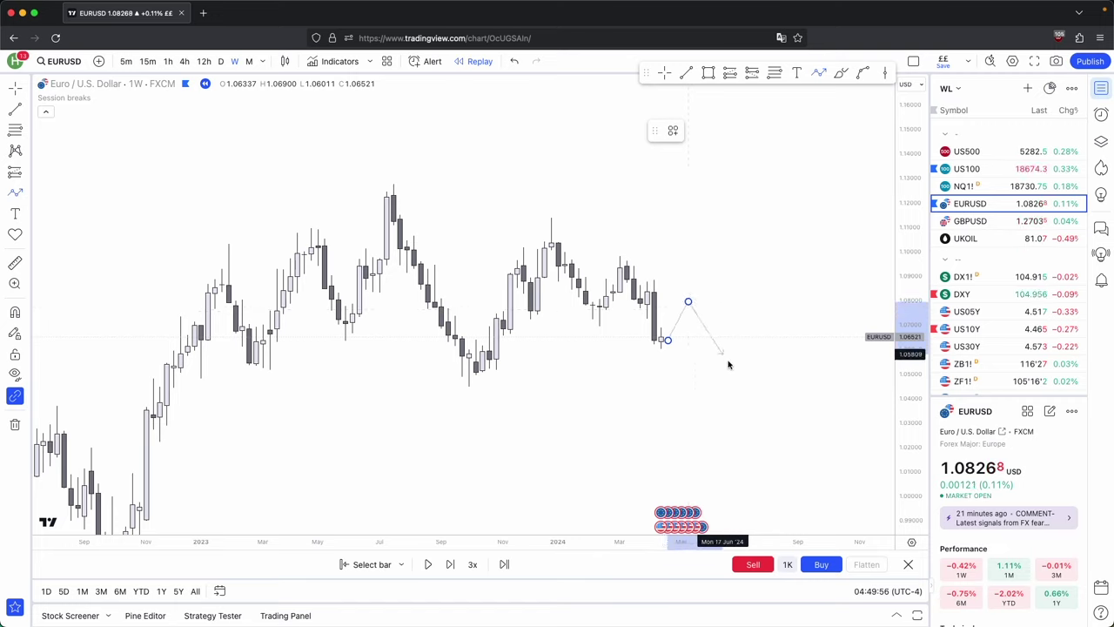
pyautogui.doubleClick(724, 395)
pyautogui.click(752, 366)
# Draw a horizontal trend line from the October 2023 low to 20 May 2024 and apply the Sellside LQ (L) template.
pyautogui.click(686, 74)
pyautogui.click(469, 386)
pyautogui.click(695, 387)
pyautogui.click(673, 130)
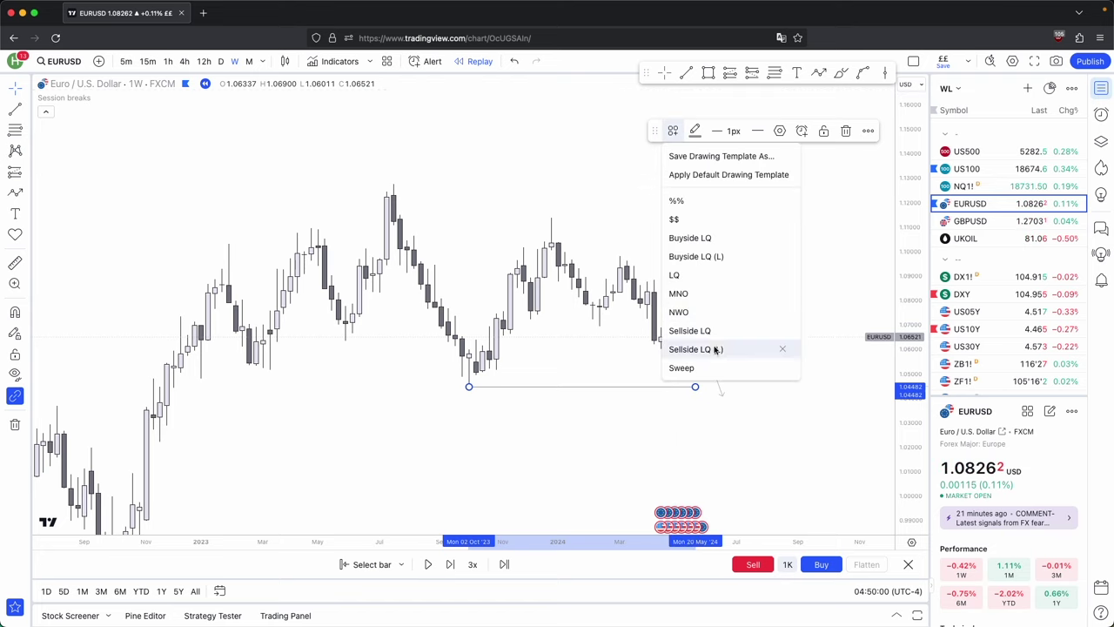
pyautogui.click(697, 349)
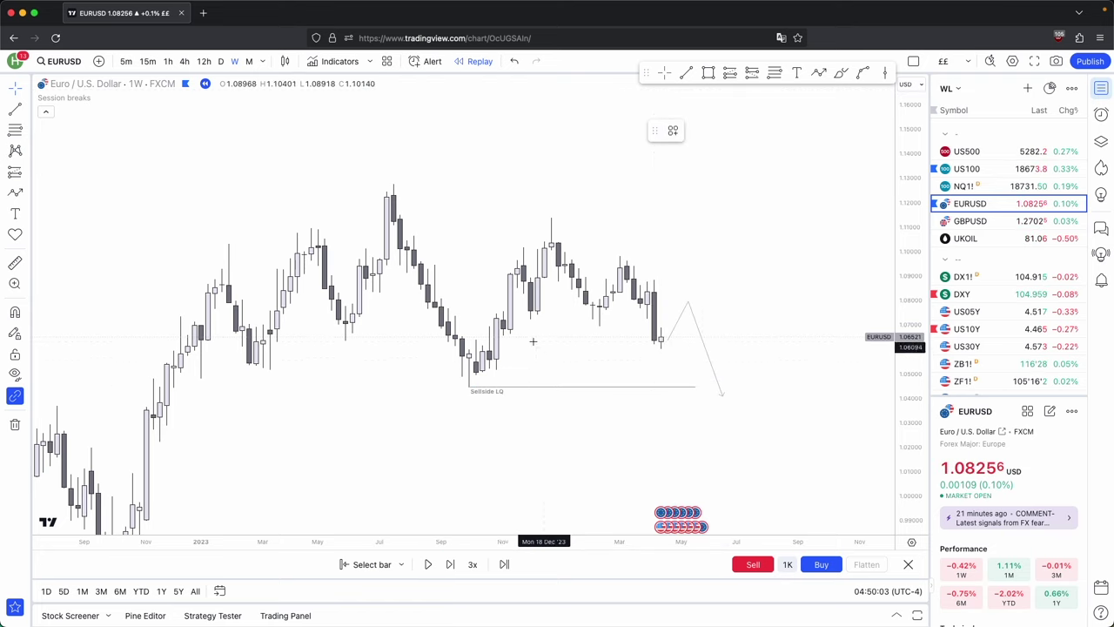
# Draw a rectangle over the October 2023 low zone, from about 1.064 down to the sellside line and past the latest candle.
pyautogui.scroll(3, 532, 341)
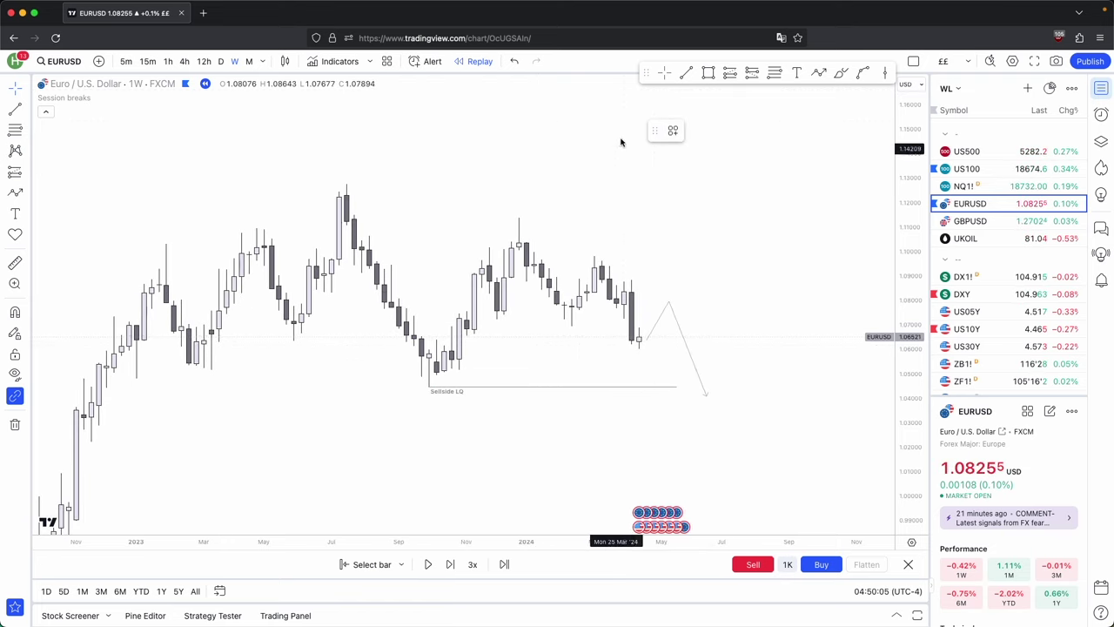
pyautogui.click(708, 72)
pyautogui.moveTo(425, 339)
pyautogui.mouseDown()
pyautogui.moveTo(428, 394)
pyautogui.moveTo(537, 371)
pyautogui.moveTo(712, 395)
pyautogui.moveTo(684, 396)
pyautogui.mouseUp()
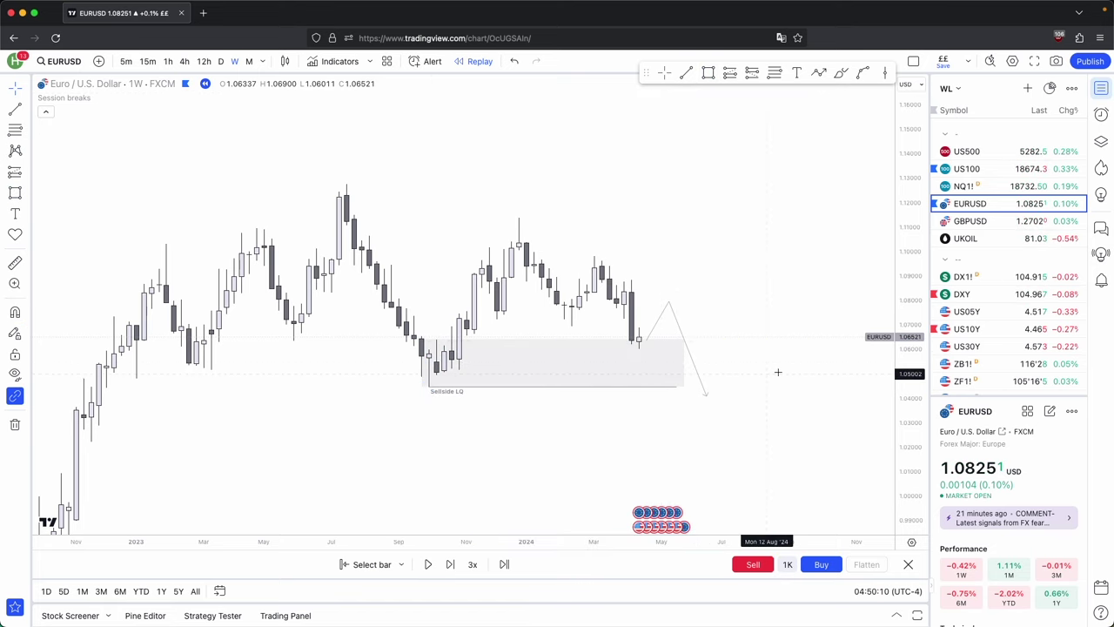
pyautogui.scroll(1, 542, 388)
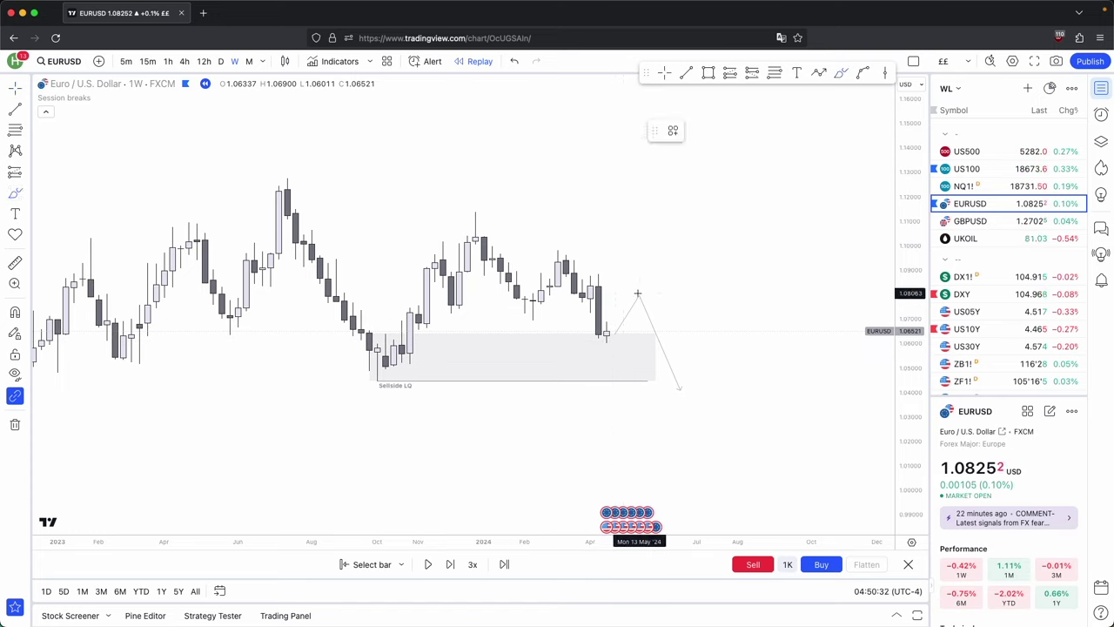
# Circle the projected path's peak and end with brush strokes, and undo the recent markings.
pyautogui.moveTo(638, 290); pyautogui.dragTo(648, 317)
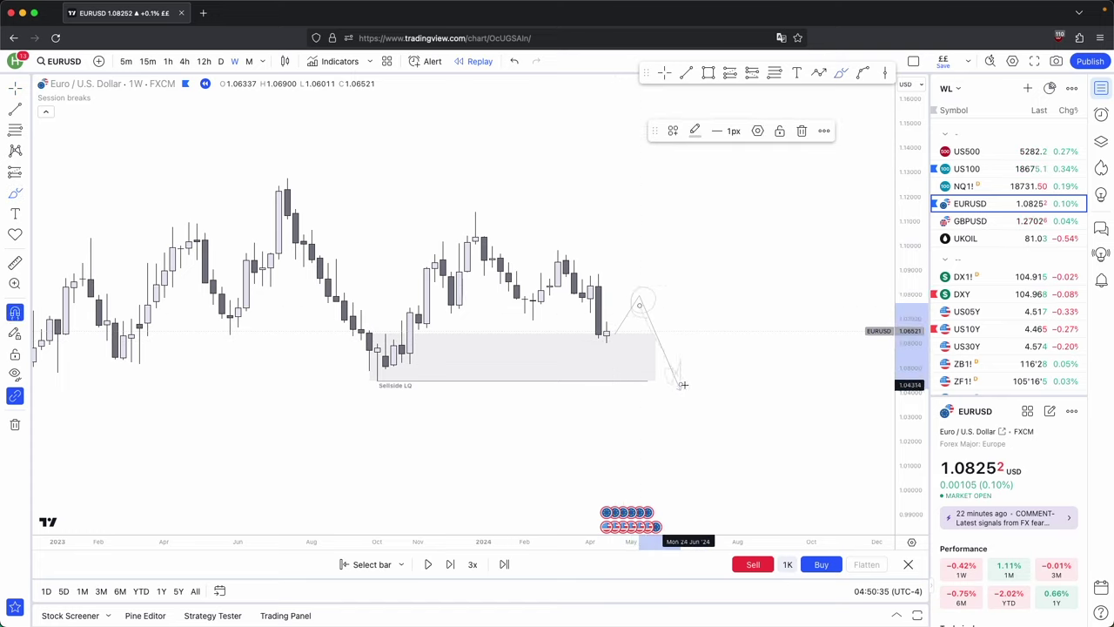
pyautogui.press('super+z')
pyautogui.moveTo(461, 219); pyautogui.dragTo(689, 384)
pyautogui.press('super+z')
pyautogui.press('super+z')
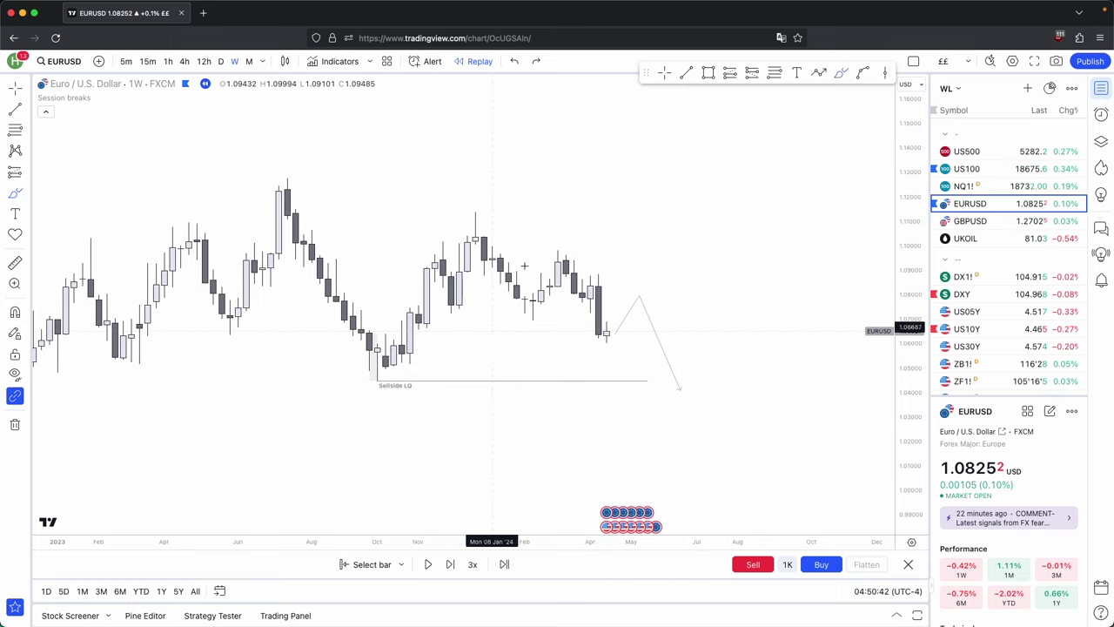
# Draw an upward projected path from the latest weekly candle to the level of the March 2024 high.
pyautogui.click(818, 73)
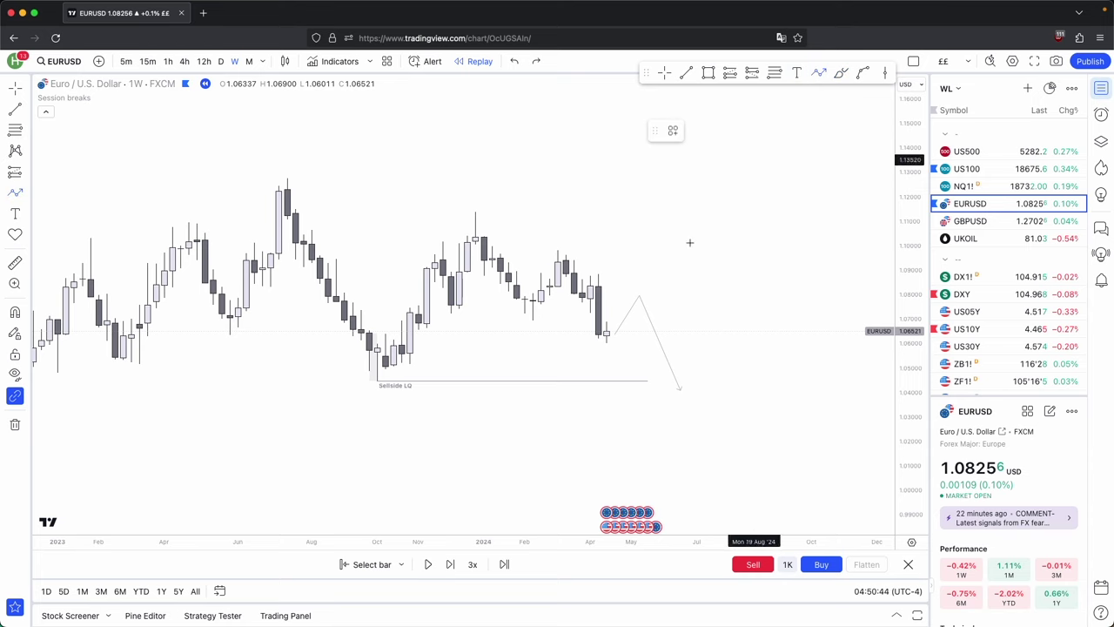
pyautogui.moveTo(607, 332)
pyautogui.mouseDown()
pyautogui.moveTo(647, 249)
pyautogui.moveTo(623, 275)
pyautogui.mouseUp()
# Mark the April 2024 high at 1.08850 and the March 2024 high at about 1.098 with short horizontal trend lines.
pyautogui.click(686, 73)
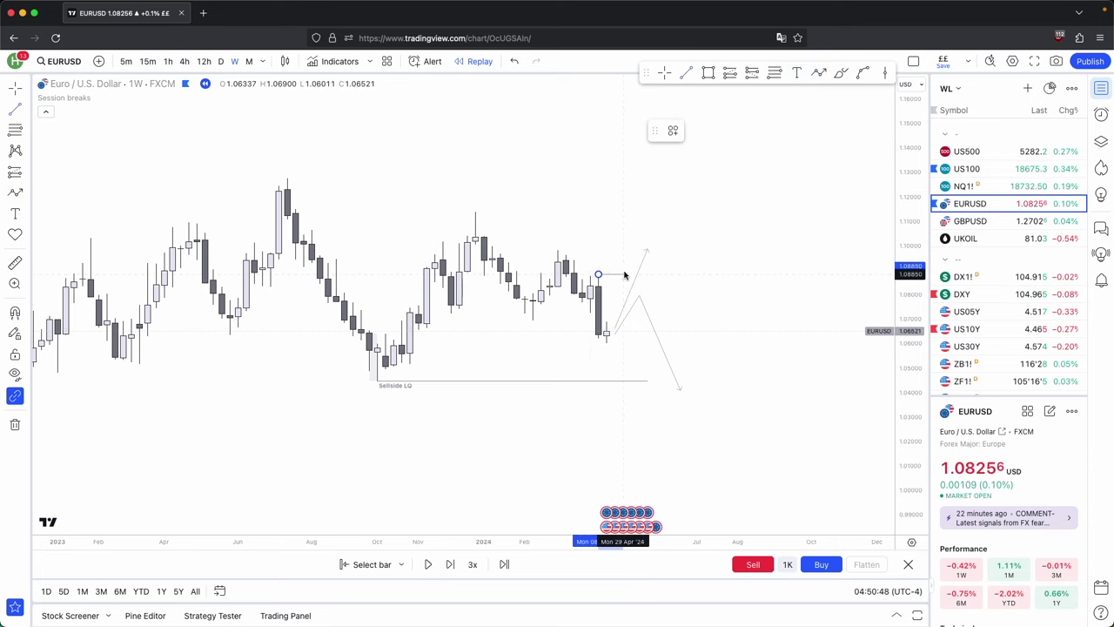
pyautogui.click(688, 73)
pyautogui.click(559, 250)
pyautogui.click(607, 251)
pyautogui.click(637, 236)
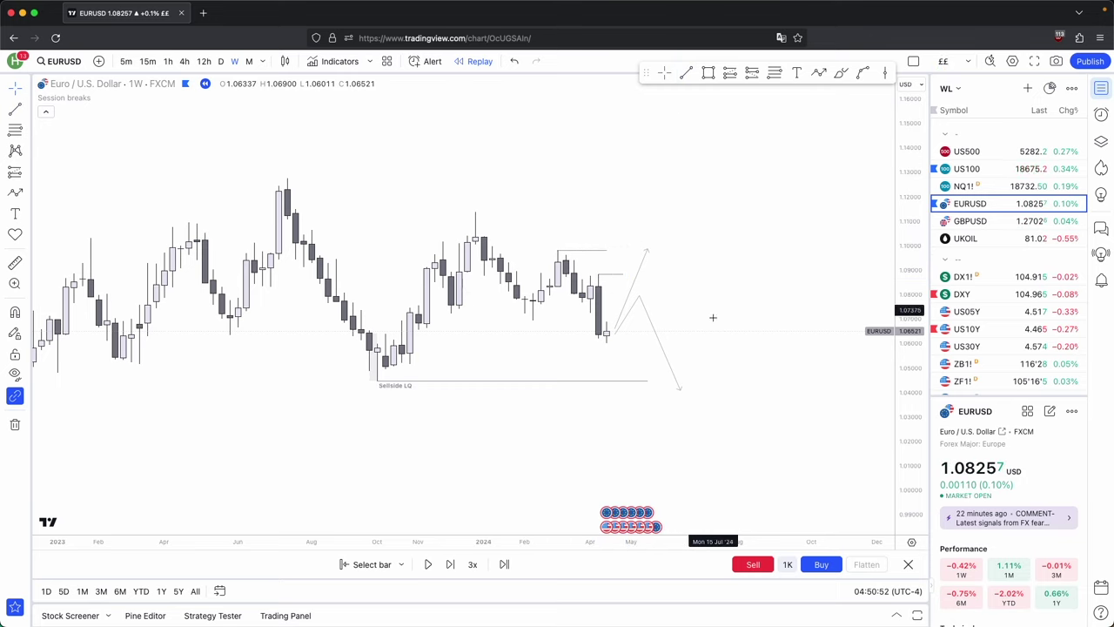
# Delete both projected path arrows beside the latest weekly candle.
pyautogui.moveTo(714, 360); pyautogui.dragTo(615, 298)
pyautogui.click(825, 131)
pyautogui.scroll(-2, 542, 331)
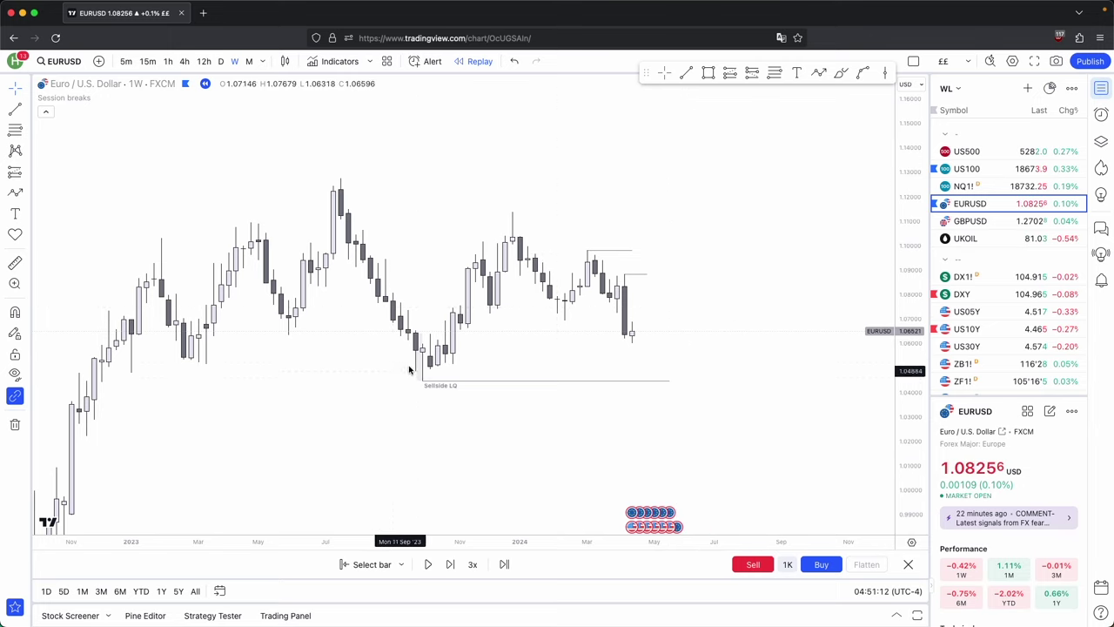
# Shade the zone from about 1.064 down to the Sellside LQ line with a rectangle reaching from September 2023 past the latest candle.
pyautogui.moveTo(417, 352); pyautogui.dragTo(697, 379)
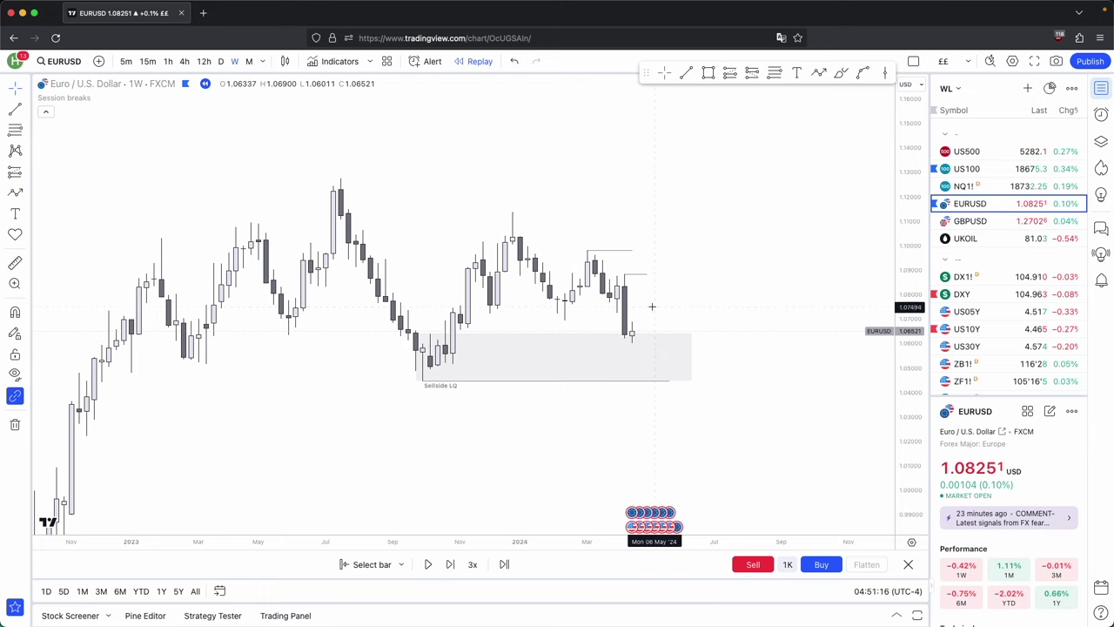
pyautogui.scroll(1, 652, 306)
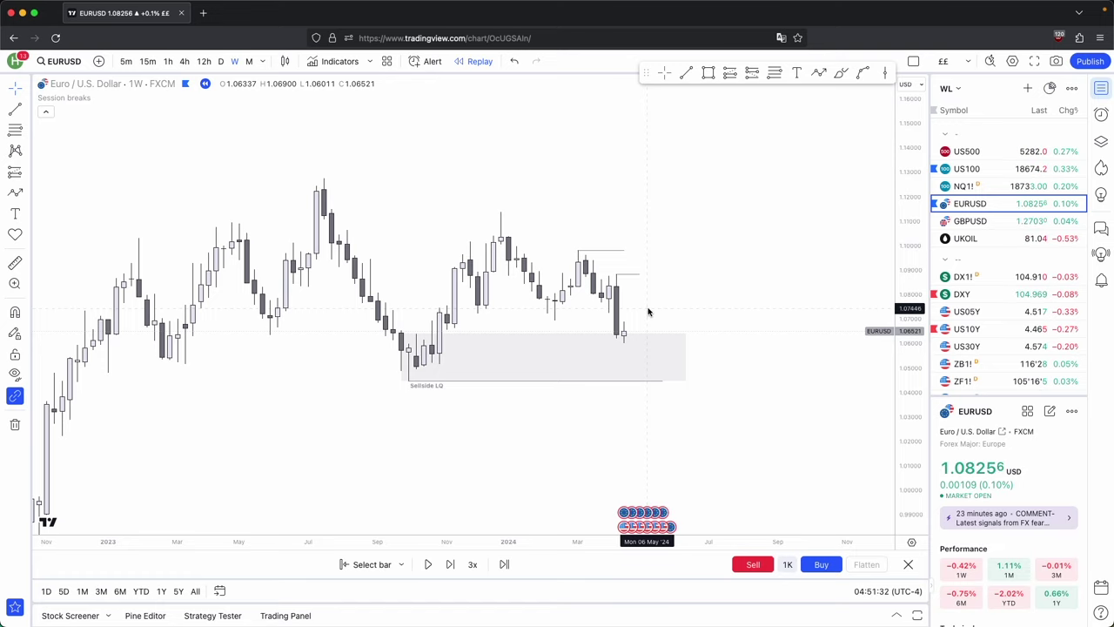
pyautogui.scroll(-1, 647, 312)
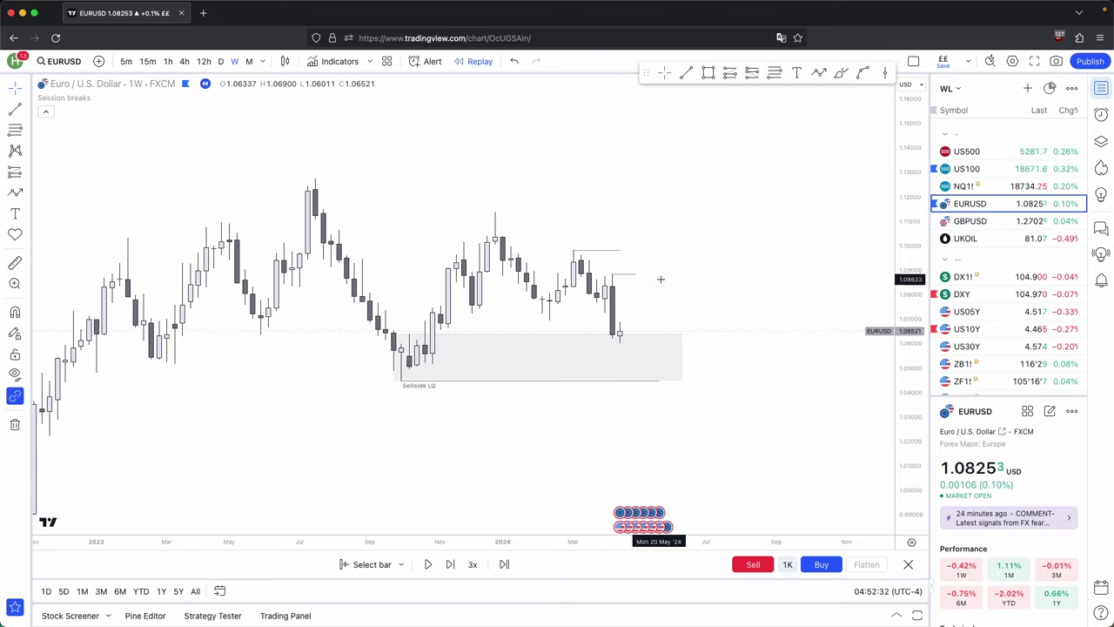
# Switch the chart to the daily timeframe.
pyautogui.click(220, 61)
pyautogui.moveTo(636, 351); pyautogui.dragTo(744, 320)
pyautogui.moveTo(910, 453); pyautogui.dragTo(910, 368)
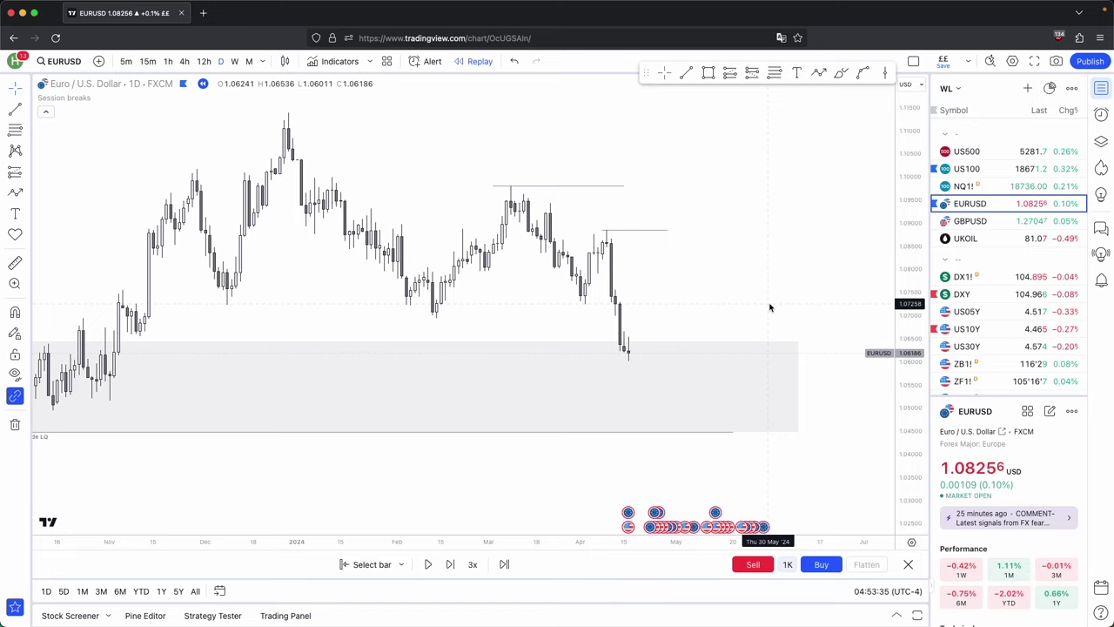
# Sketch a falling zigzag path from the latest daily candle, peaking near 1.077 and ending near 1.04, and delete it.
pyautogui.click(819, 72)
pyautogui.click(637, 347)
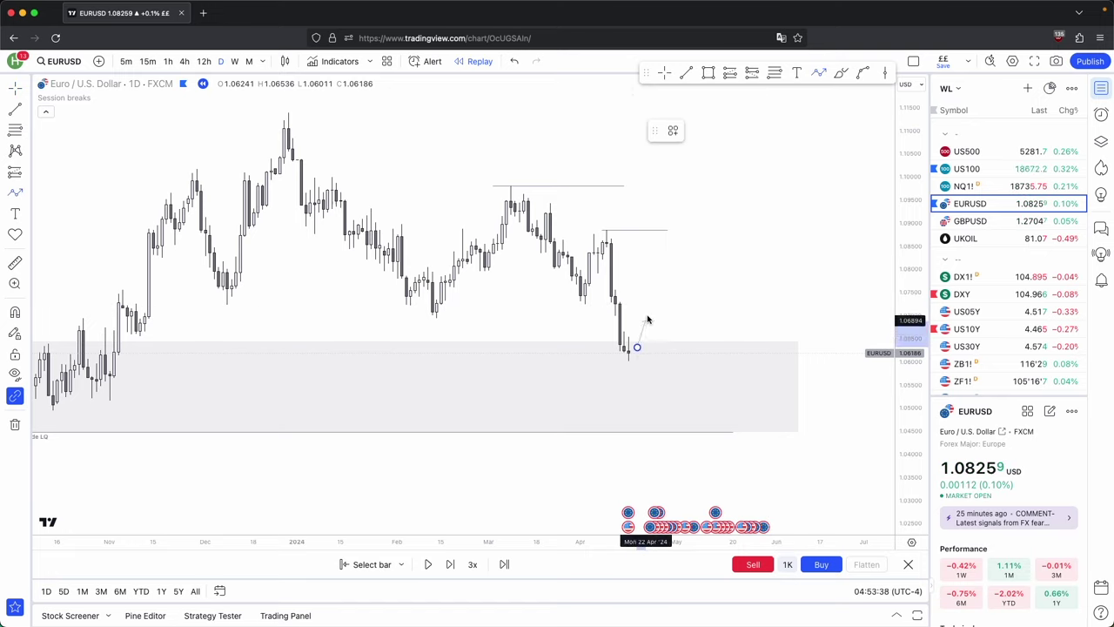
pyautogui.click(658, 282)
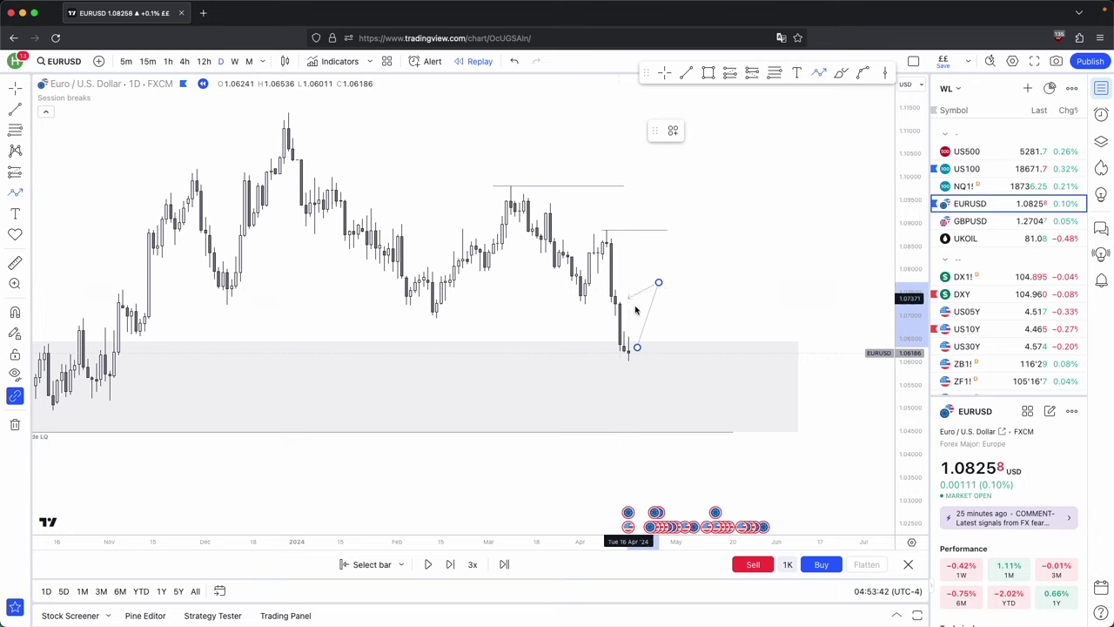
pyautogui.click(702, 406)
pyautogui.click(729, 349)
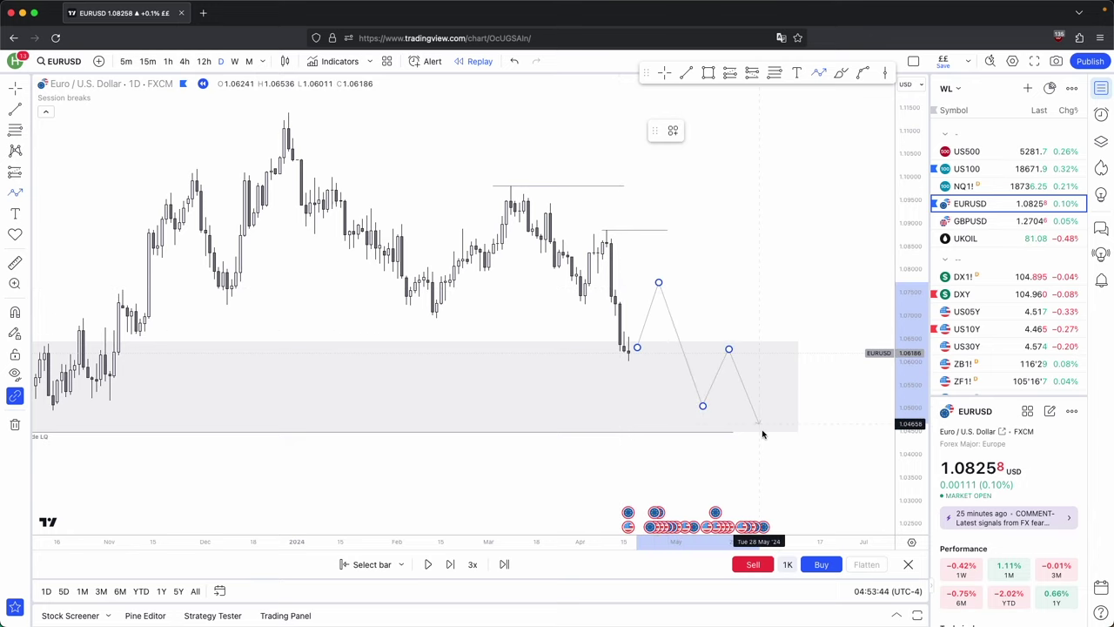
pyautogui.click(772, 456)
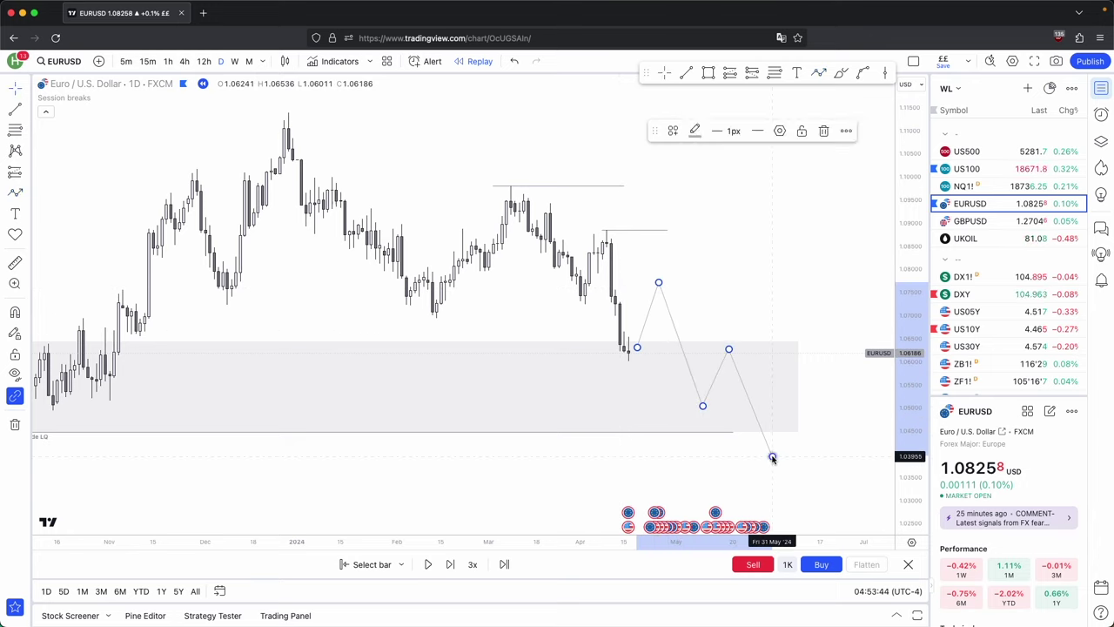
pyautogui.click(824, 130)
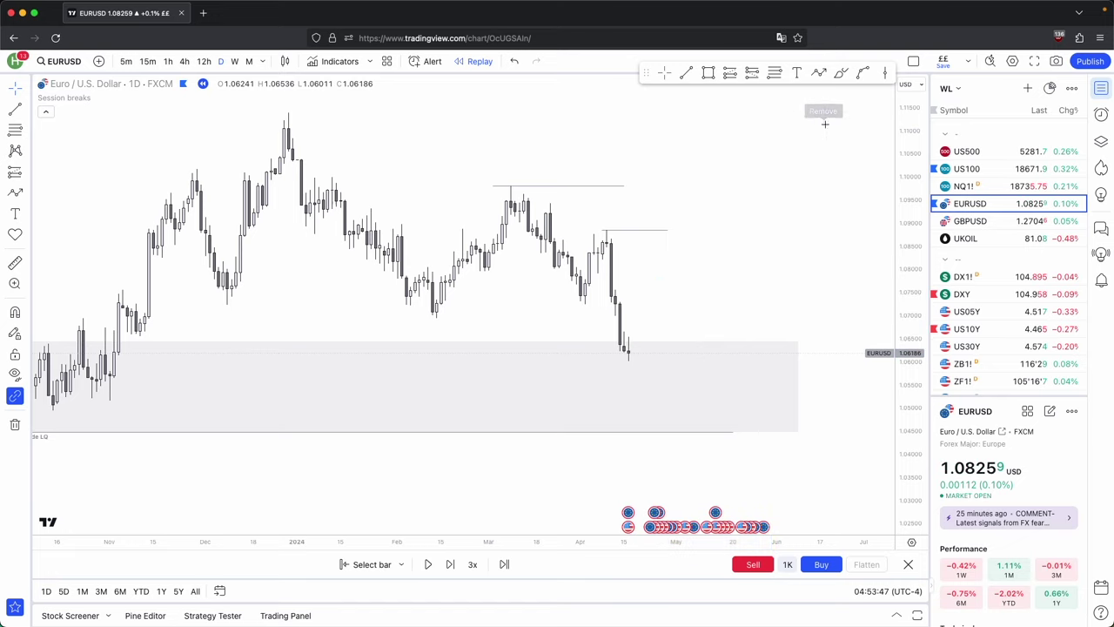
# Sketch a rising zigzag path of higher highs and higher lows from the latest daily candle to about 1.09, and delete it.
pyautogui.click(642, 362)
pyautogui.click(655, 313)
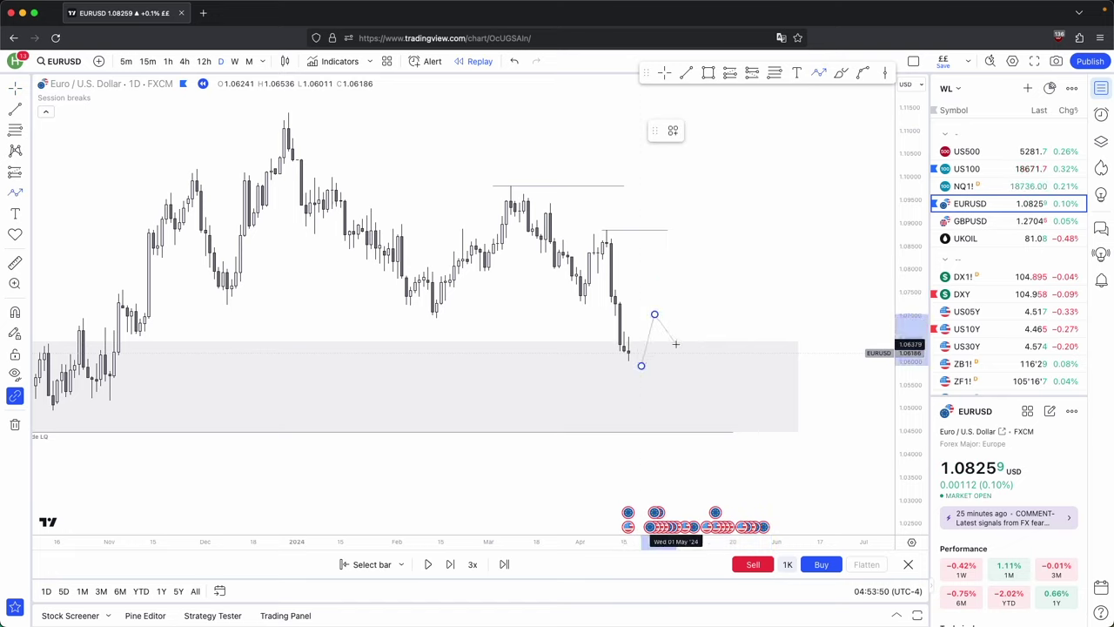
pyautogui.click(676, 338)
pyautogui.click(694, 282)
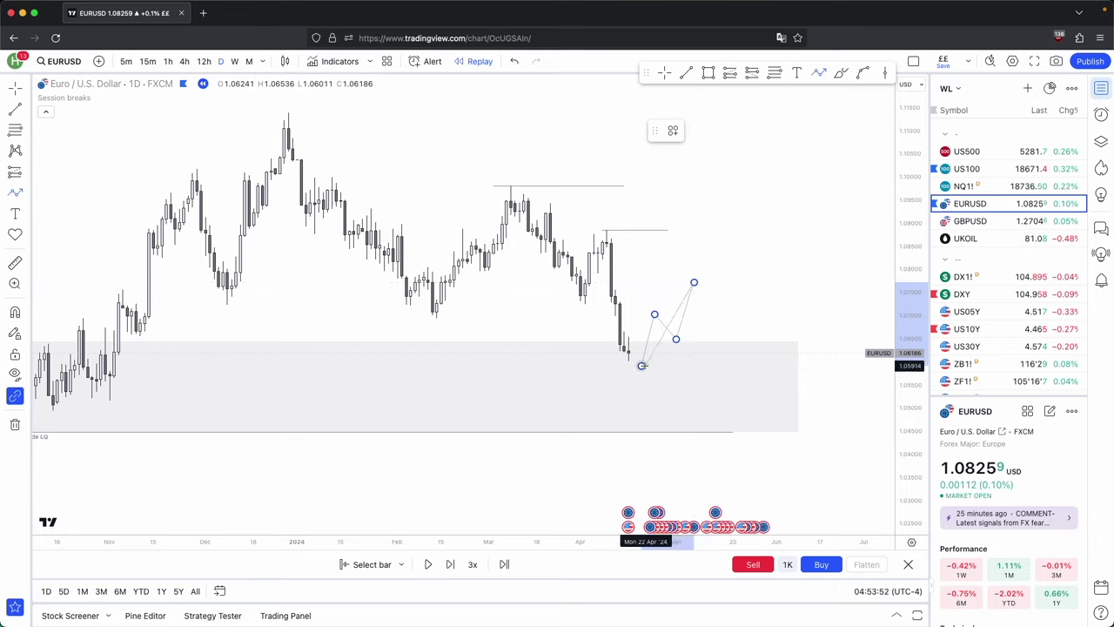
pyautogui.click(704, 315)
pyautogui.click(720, 255)
pyautogui.click(737, 281)
pyautogui.click(759, 221)
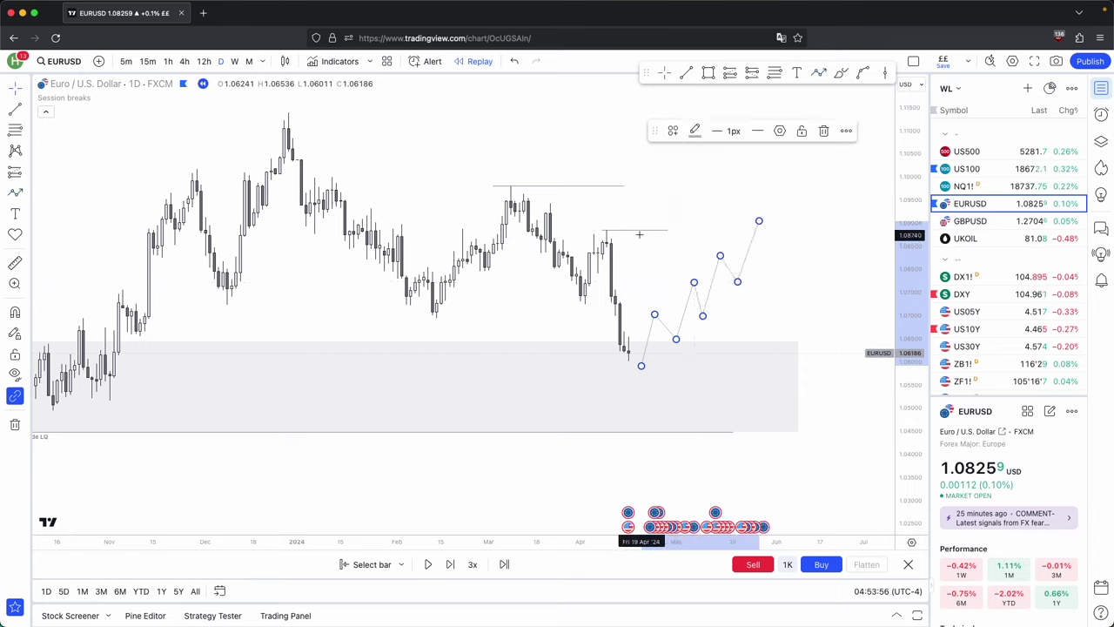
pyautogui.click(832, 129)
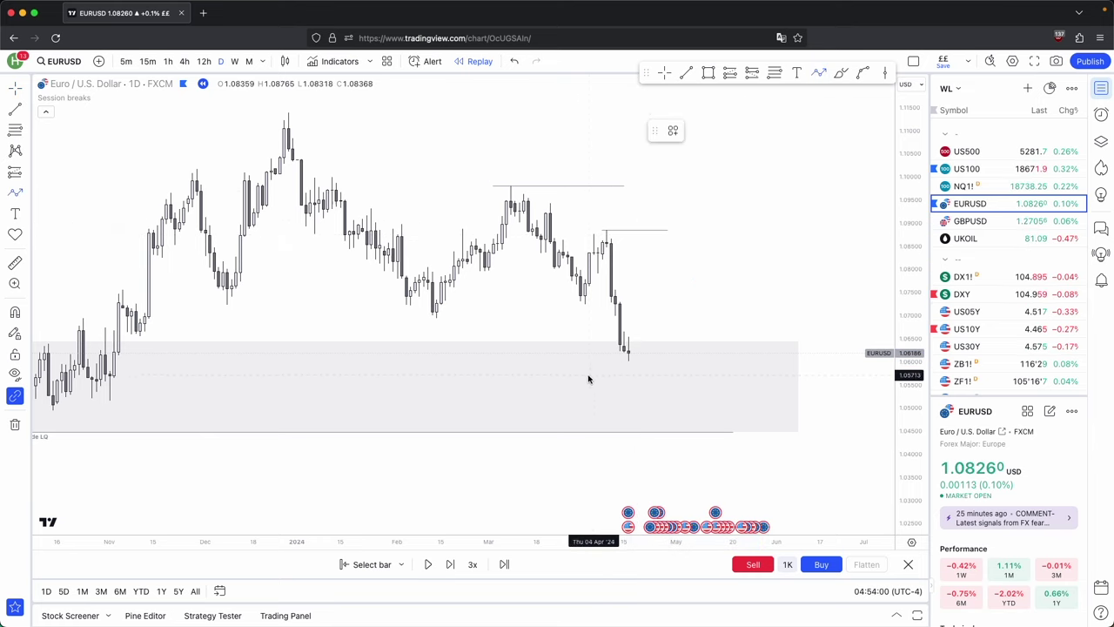
# Sketch a path from the latest daily candle through the shaded zone to about 1.039, below the Sellside LQ line, and delete it.
pyautogui.hscroll(-5, 453, 377)
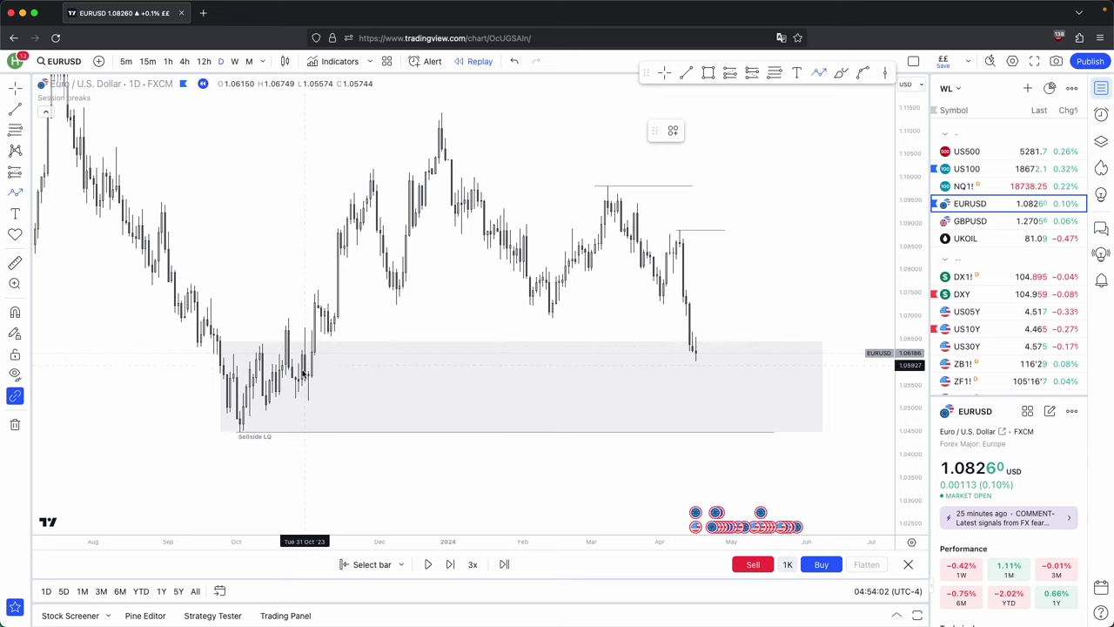
pyautogui.hscroll(3, 354, 372)
pyautogui.click(659, 353)
pyautogui.click(667, 328)
pyautogui.click(694, 421)
pyautogui.click(707, 394)
pyautogui.click(730, 459)
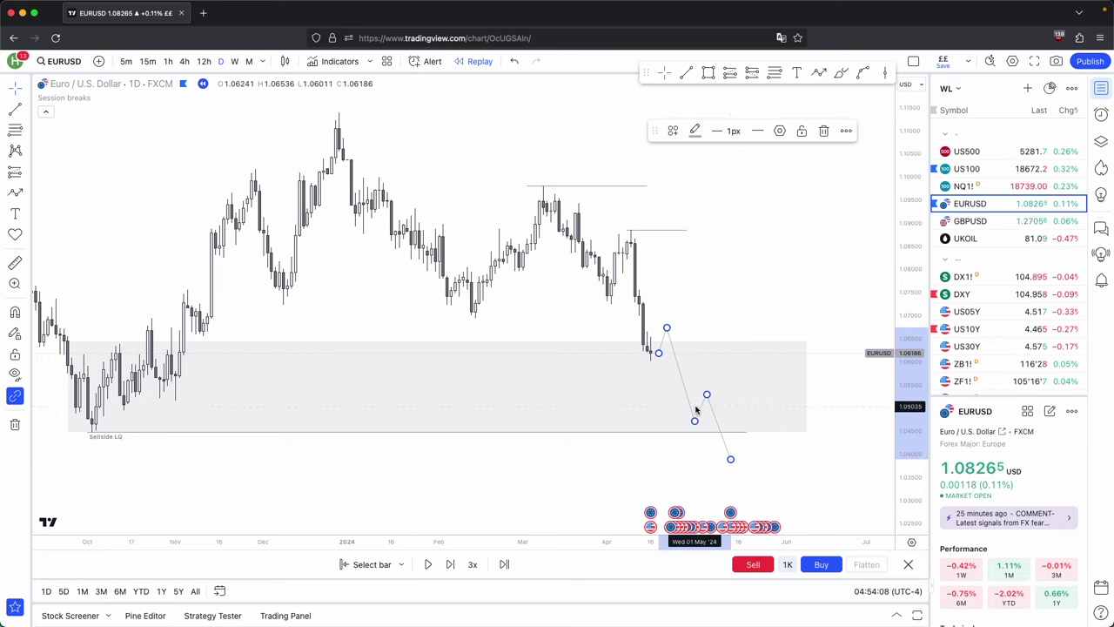
pyautogui.press('Delete')
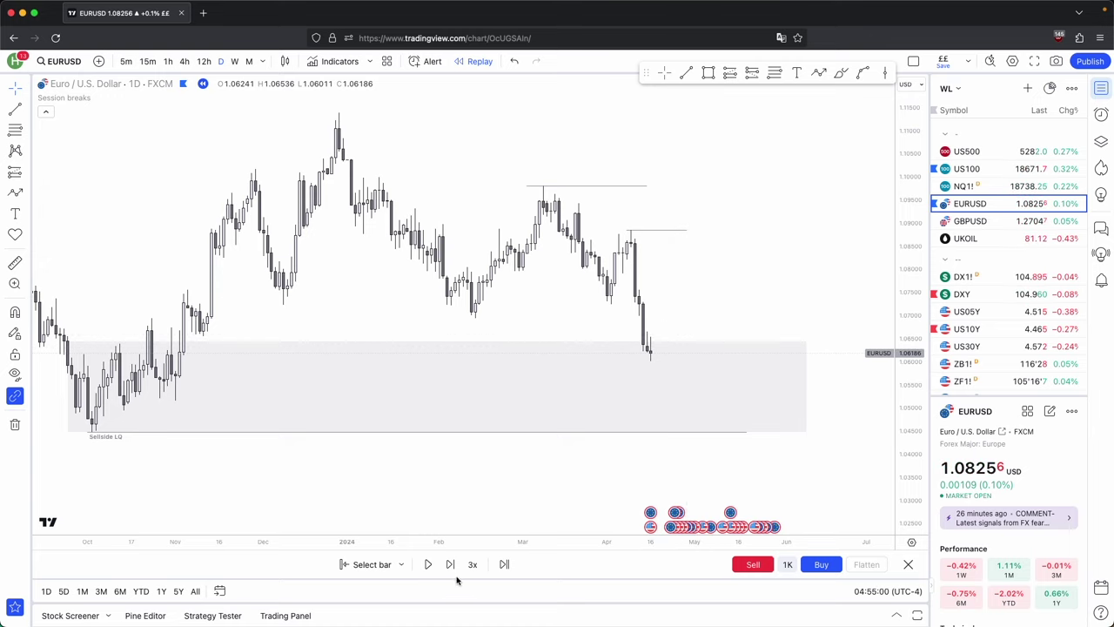
# Advance the bar replay to the 18 April 2024 daily candle.
pyautogui.scroll(2, 445, 550)
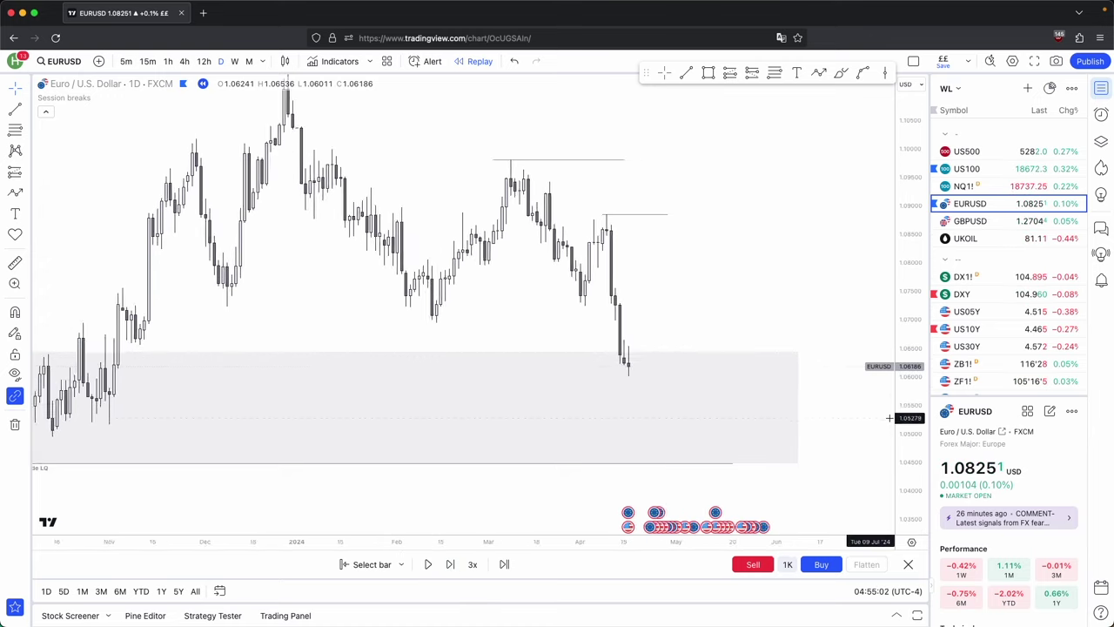
pyautogui.click(450, 564)
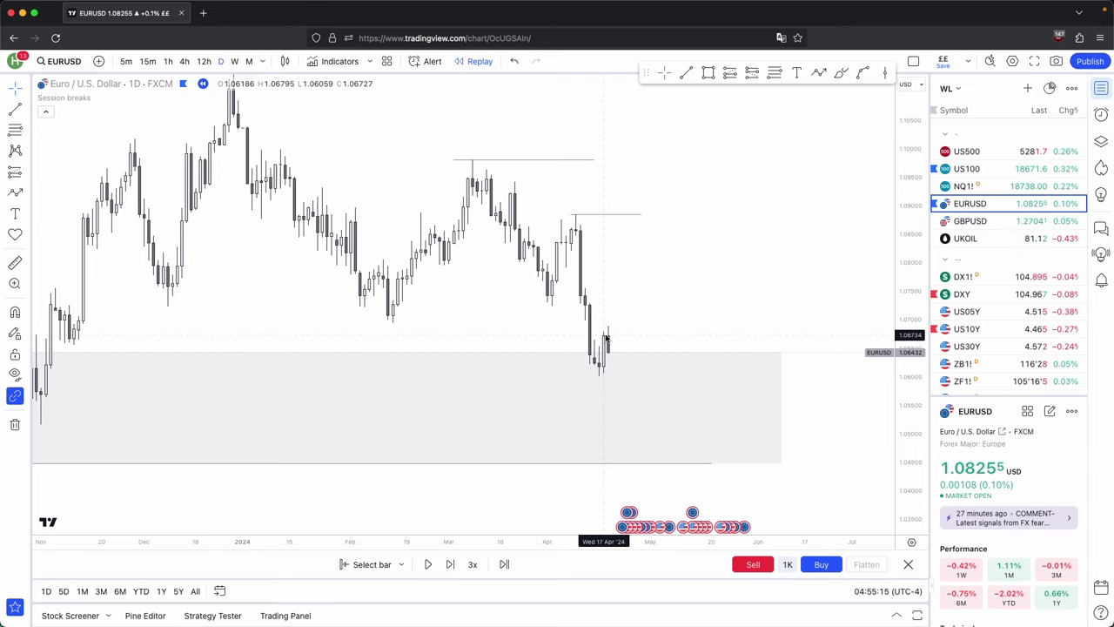
pyautogui.scroll(3, 607, 335)
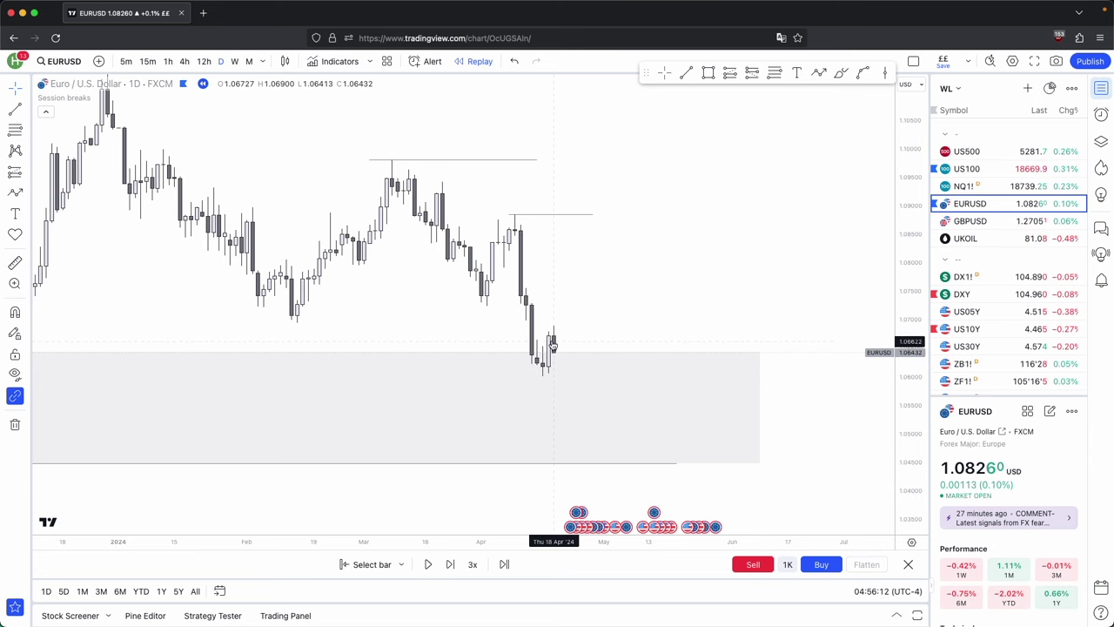
# Shade a rectangle over the gap above the latest daily candles, from about 1.0665 to 1.0699, starting at the 11 April candle.
pyautogui.scroll(-3, 592, 329)
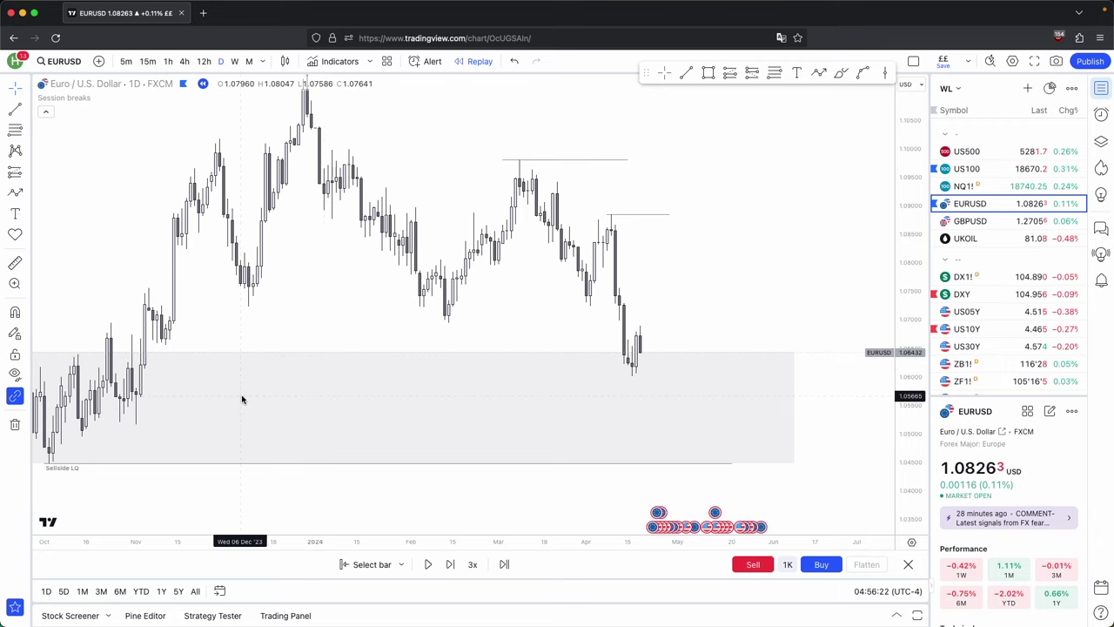
pyautogui.scroll(3, 594, 342)
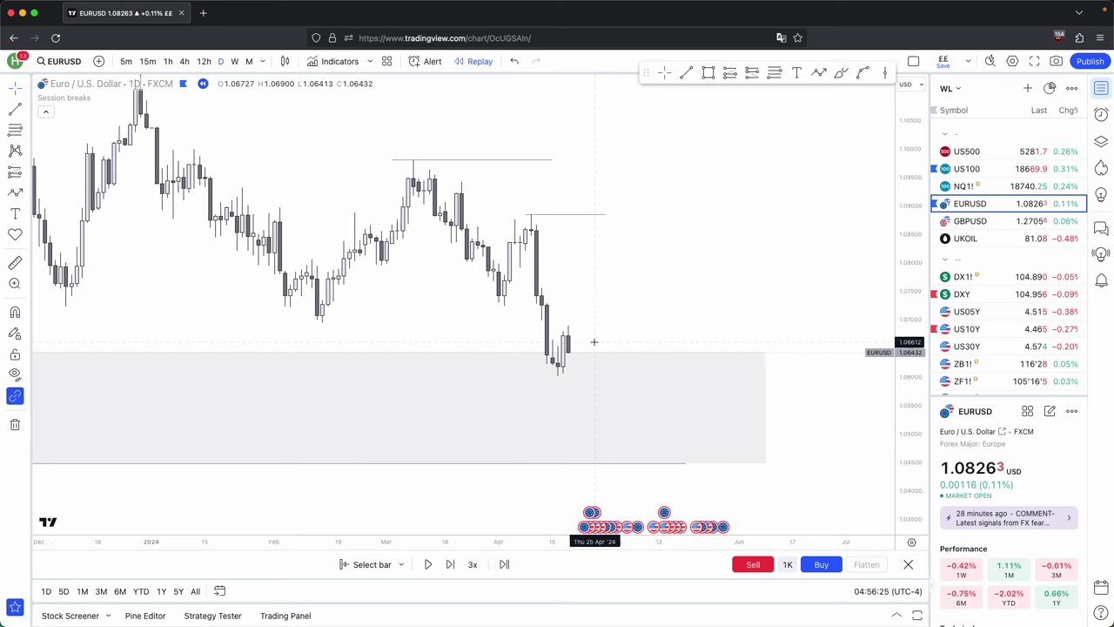
pyautogui.scroll(1, 592, 343)
pyautogui.scroll(2, 573, 329)
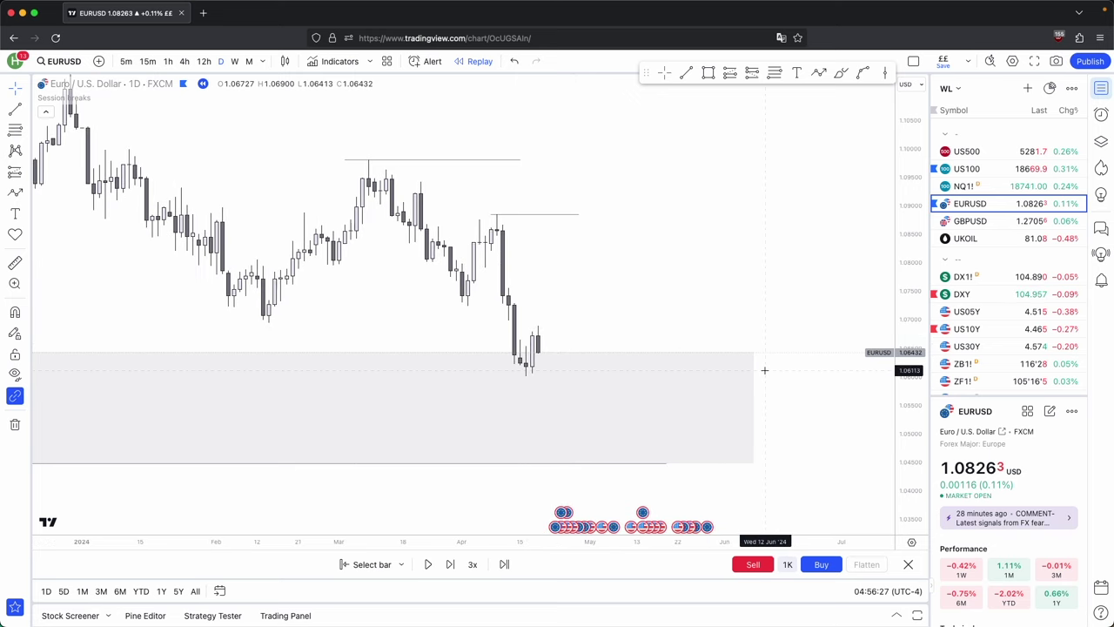
pyautogui.click(708, 73)
pyautogui.click(511, 322)
pyautogui.click(584, 339)
pyautogui.click(579, 348)
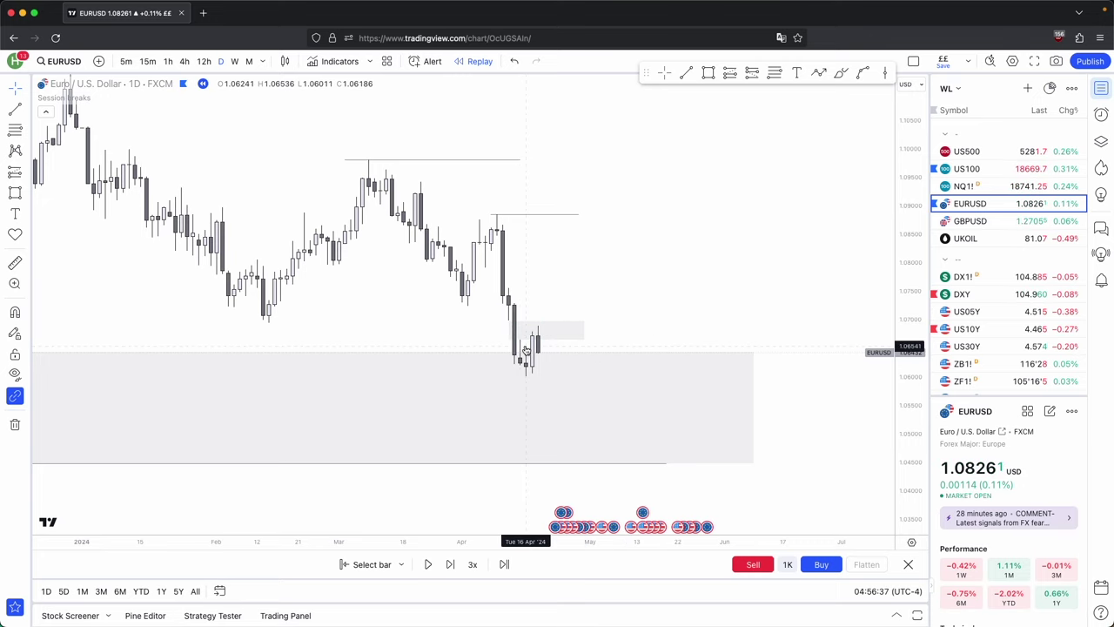
# Advance the replay to 19 April, shade a zone from 1.06011 to 1.06241 starting at 16 April, and end both small zones at 29 April.
pyautogui.click(450, 564)
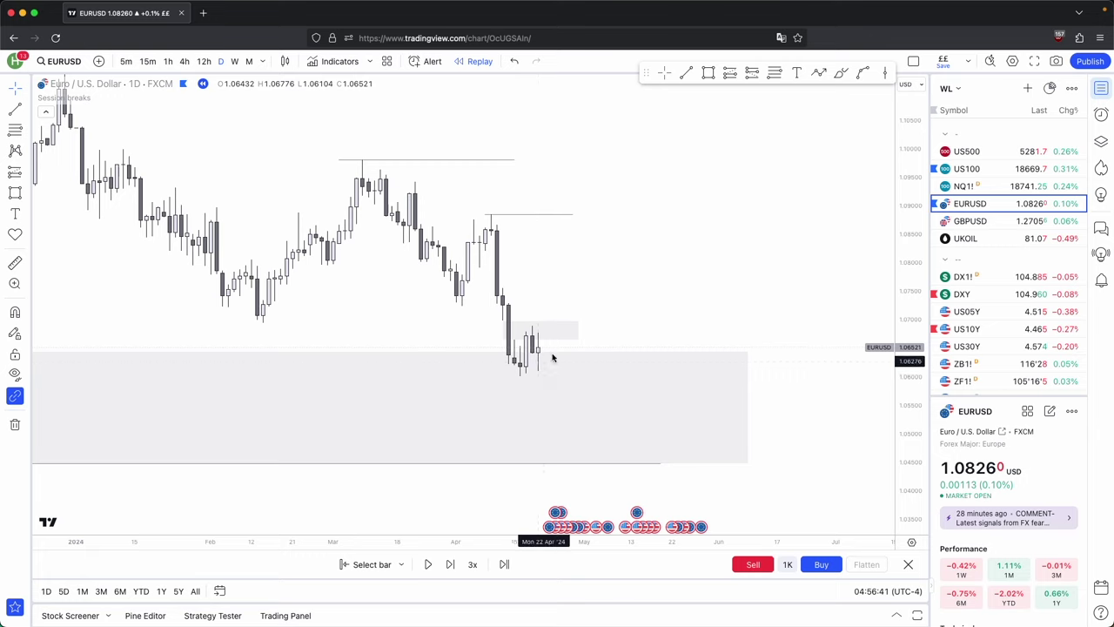
pyautogui.click(708, 75)
pyautogui.keyDown('super'); pyautogui.click(521, 363); pyautogui.keyUp('super')
pyautogui.keyDown('super'); pyautogui.click(522, 377); pyautogui.keyUp('super')
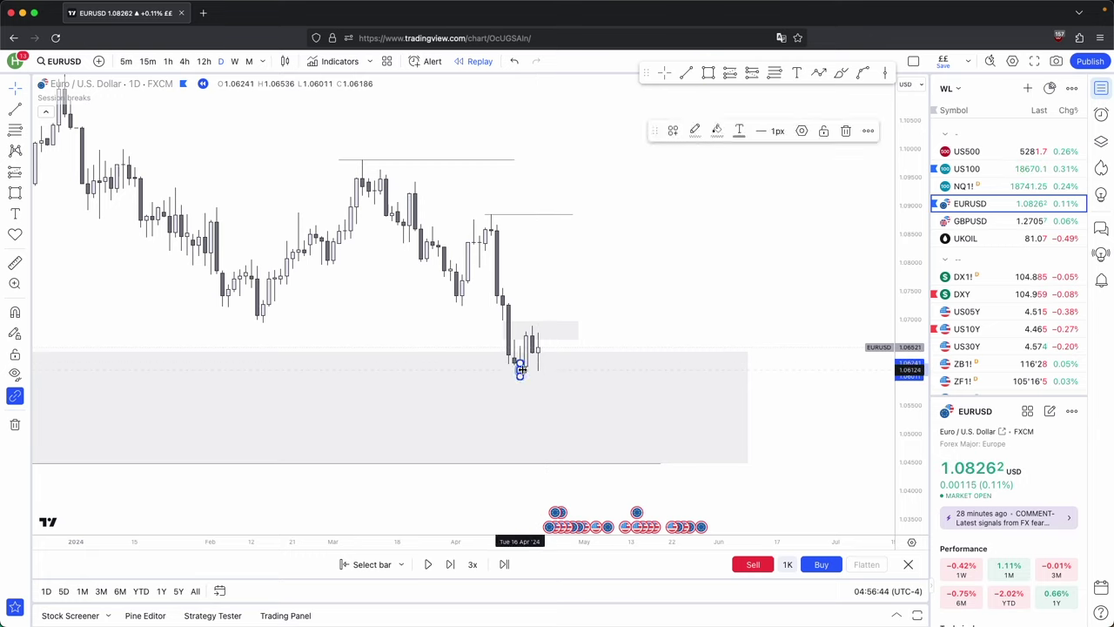
pyautogui.moveTo(522, 370); pyautogui.dragTo(568, 370)
pyautogui.click(643, 312)
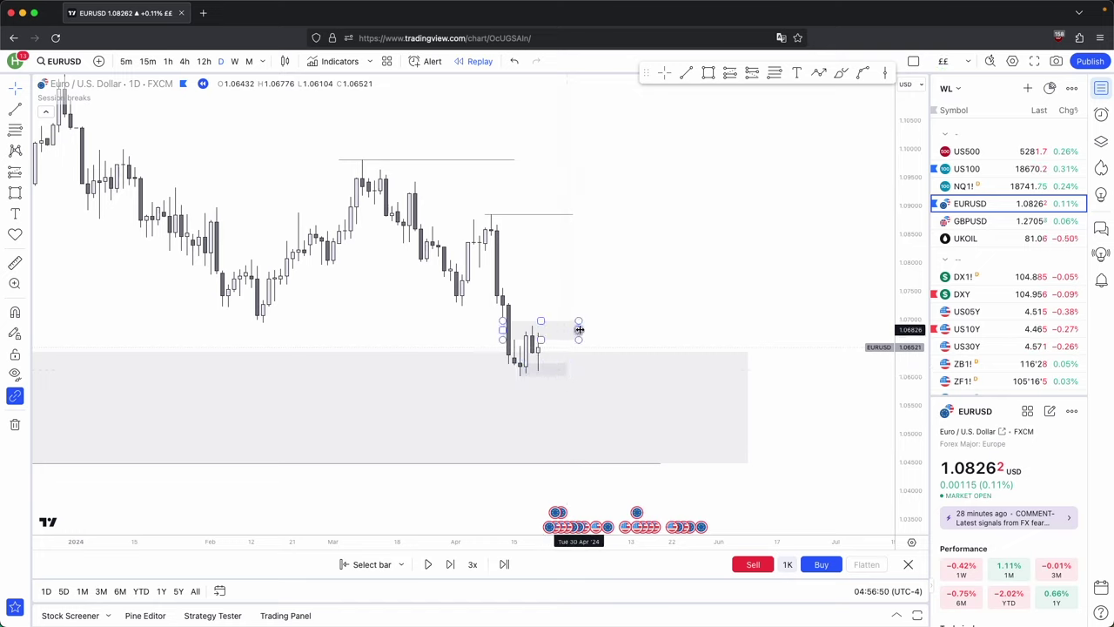
pyautogui.moveTo(566, 372); pyautogui.dragTo(570, 386)
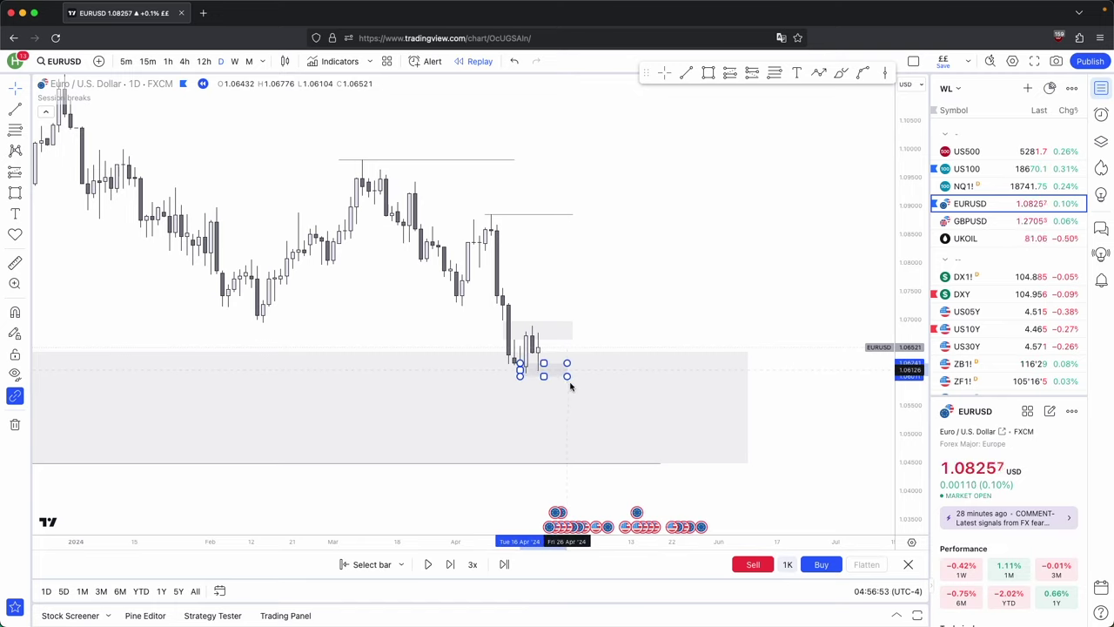
pyautogui.click(644, 285)
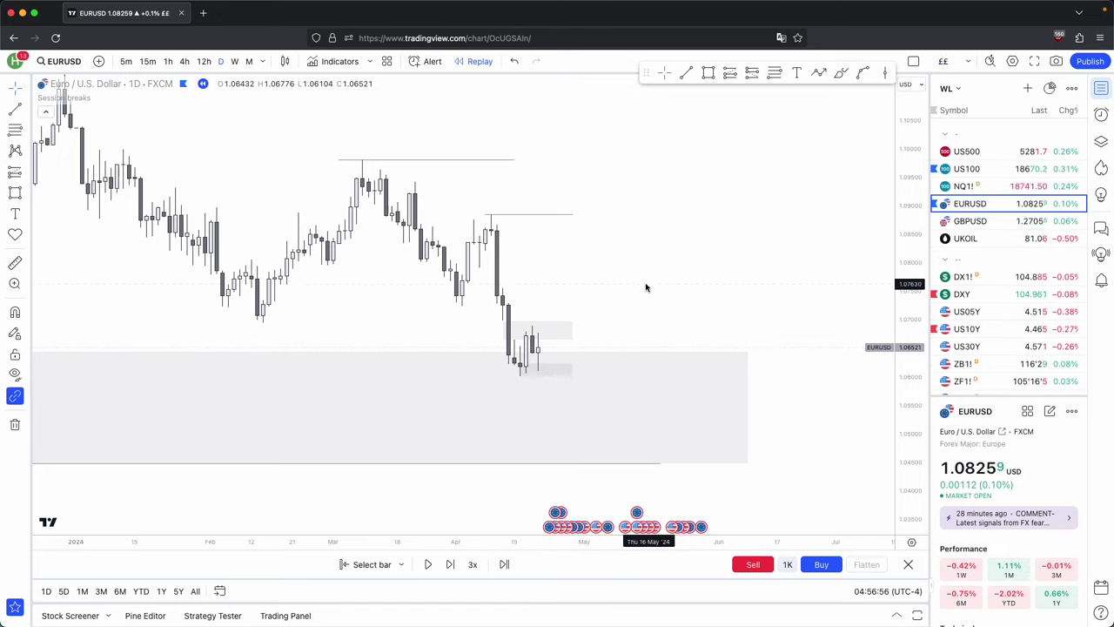
# Advance the bar replay to the 23 April 2024 daily candle.
pyautogui.click(538, 364)
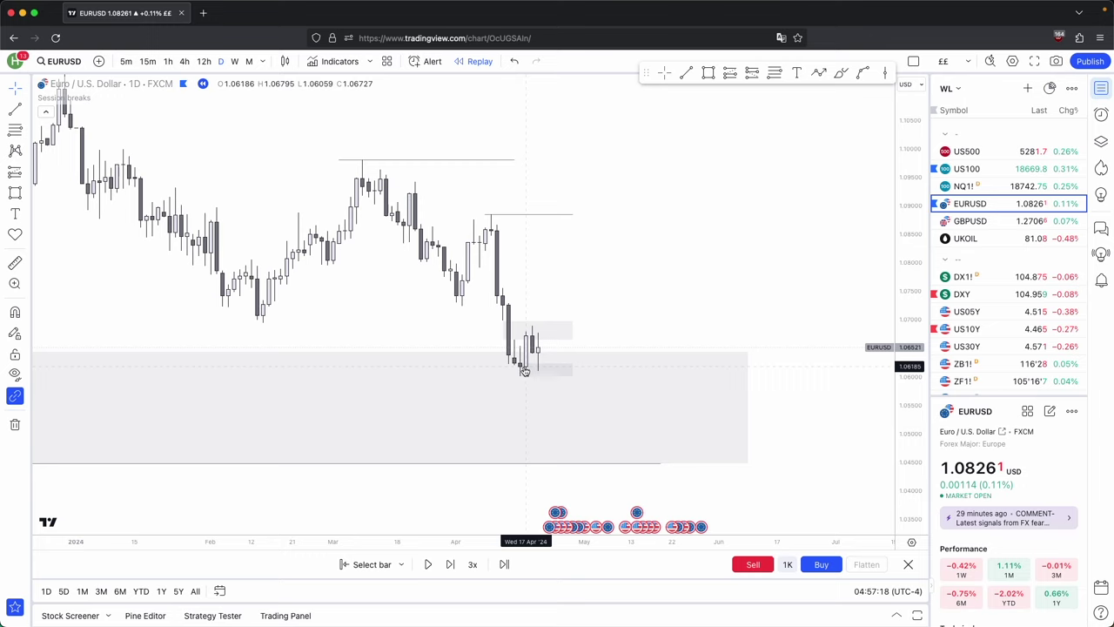
pyautogui.click(550, 344)
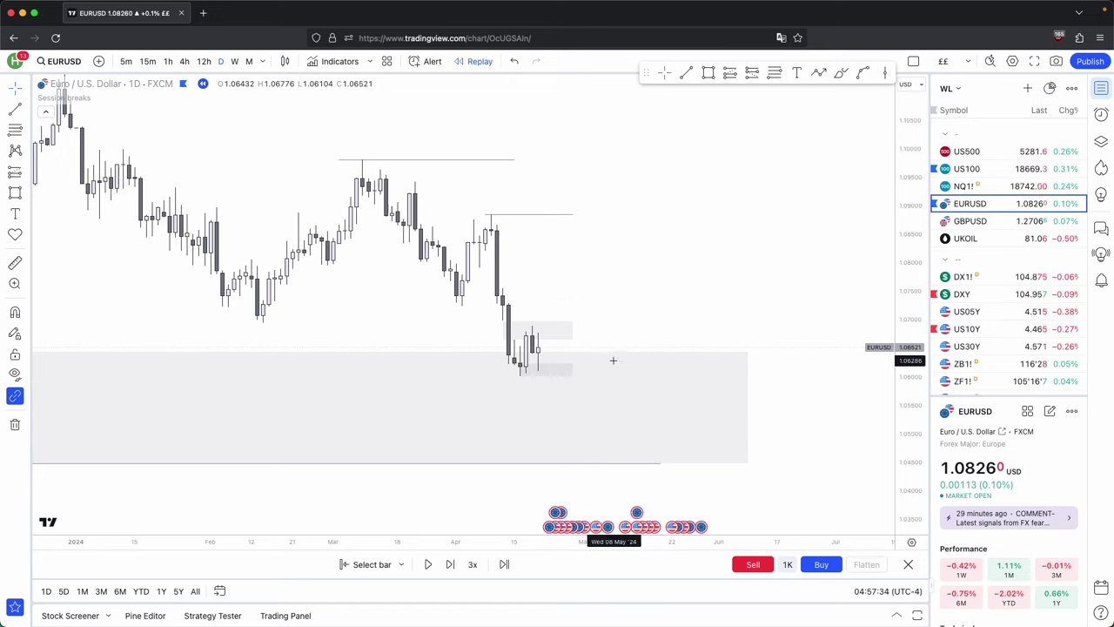
pyautogui.click(449, 564)
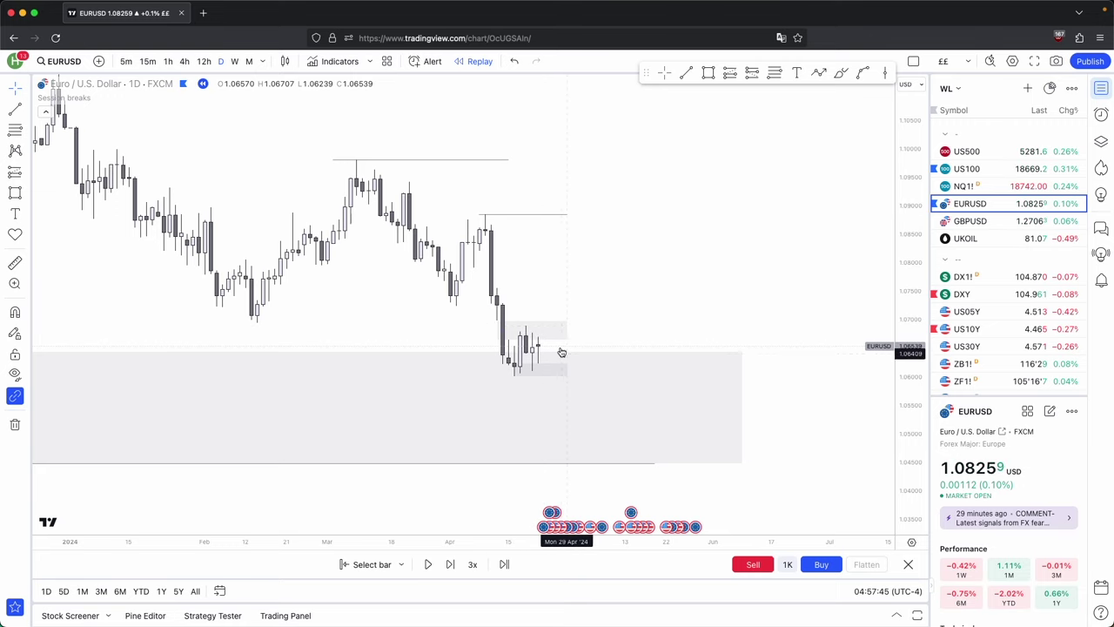
pyautogui.click(450, 564)
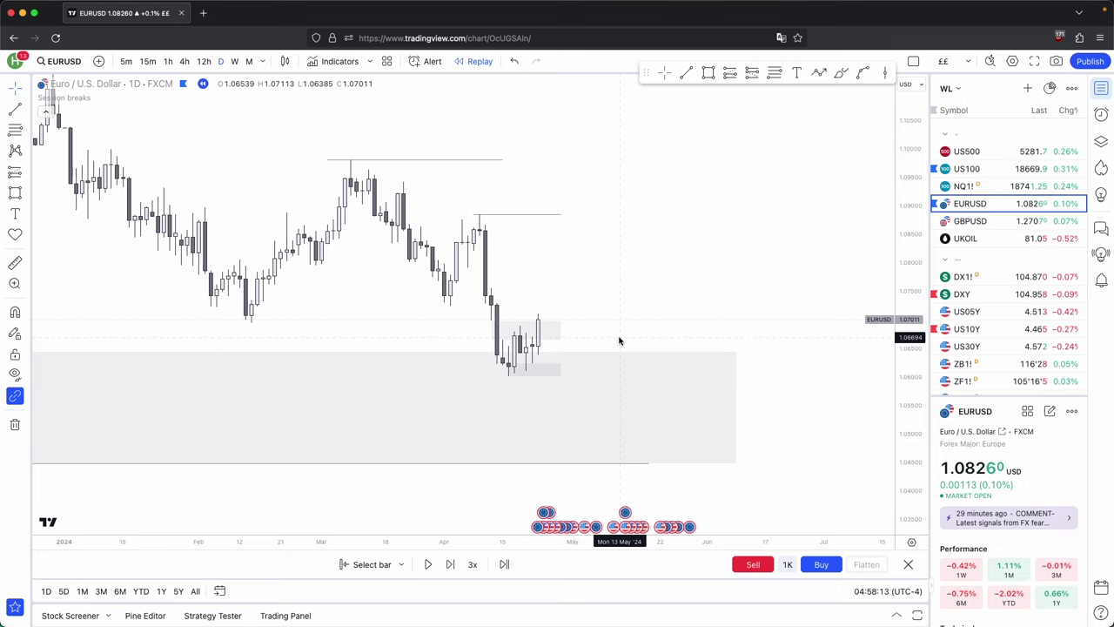
pyautogui.moveTo(620, 329); pyautogui.dragTo(635, 323)
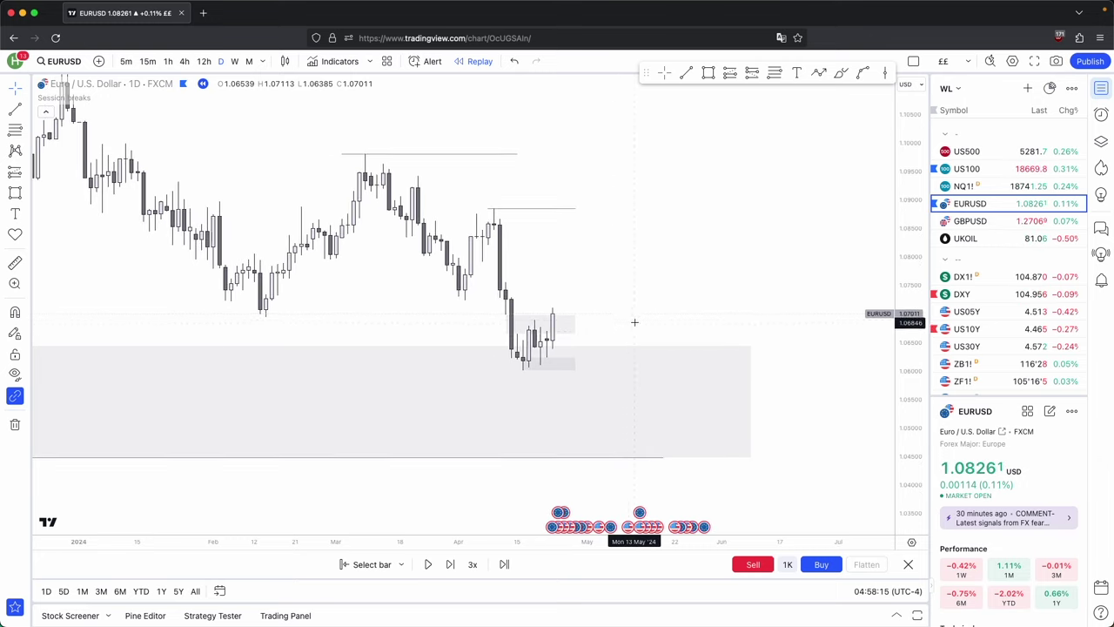
pyautogui.scroll(1, 635, 323)
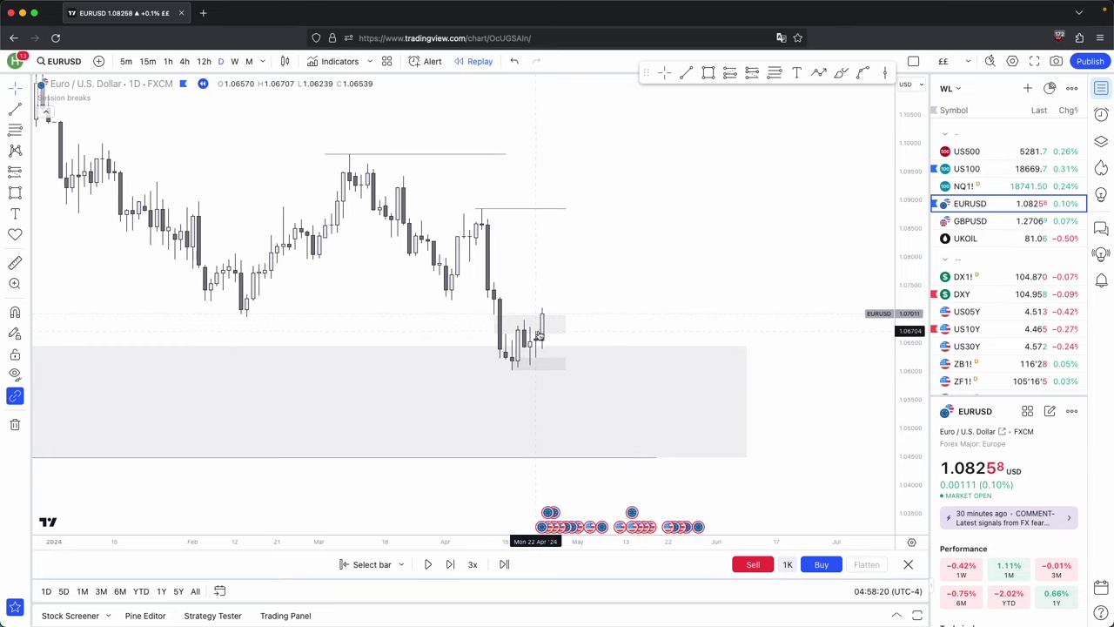
# Switch to the 4-hour timeframe and examine the price action between the two small shaded zones.
pyautogui.click(184, 61)
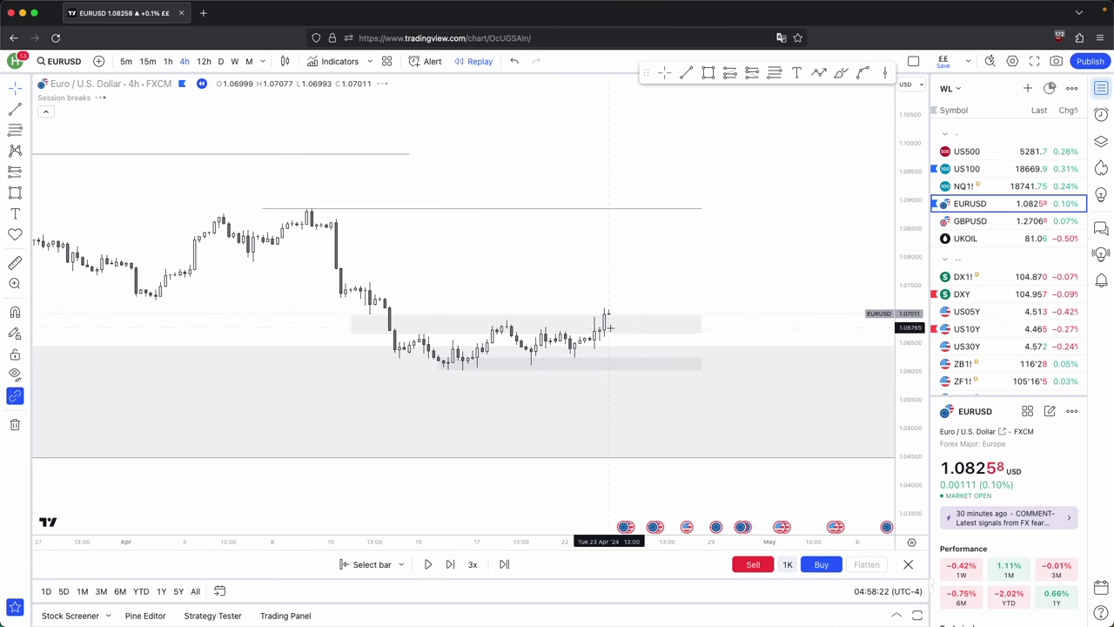
pyautogui.scroll(3, 871, 329)
pyautogui.moveTo(871, 329); pyautogui.dragTo(781, 294)
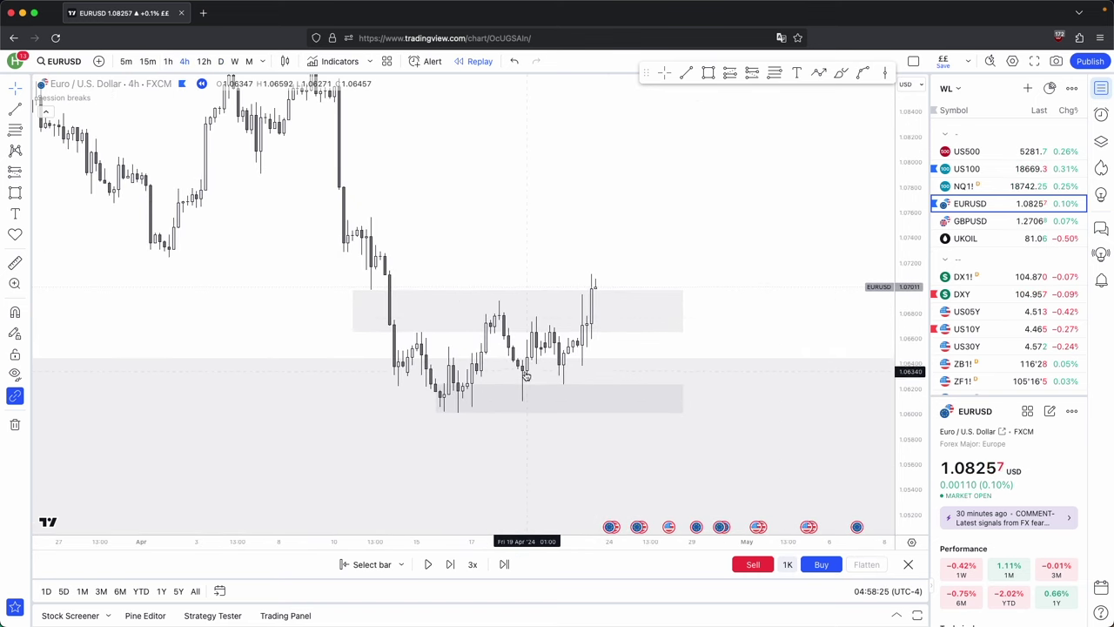
# Place a Short Position near the 18 April swing high, adjust its stop, target and width, and delete it.
pyautogui.click(752, 73)
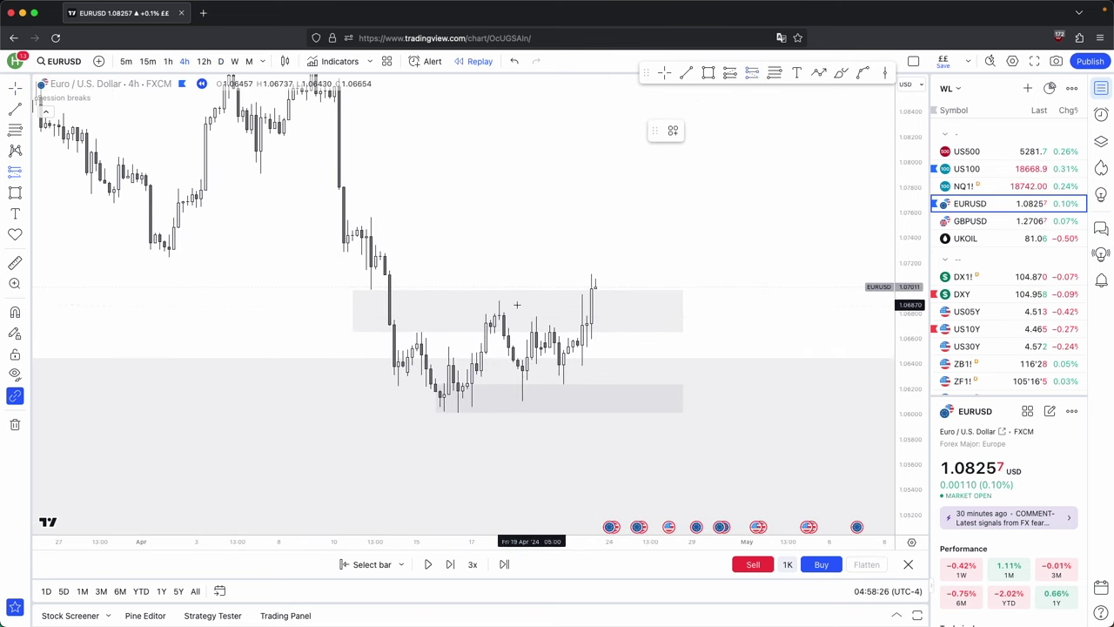
pyautogui.click(503, 346)
pyautogui.moveTo(503, 275); pyautogui.dragTo(503, 301)
pyautogui.moveTo(505, 417); pyautogui.dragTo(475, 414)
pyautogui.moveTo(632, 344); pyautogui.dragTo(587, 346)
pyautogui.click(582, 308)
pyautogui.click(811, 129)
# Return to the daily timeframe and mark the 18 April high with a short red trend line at 1.0690 ending at 22 April.
pyautogui.click(220, 61)
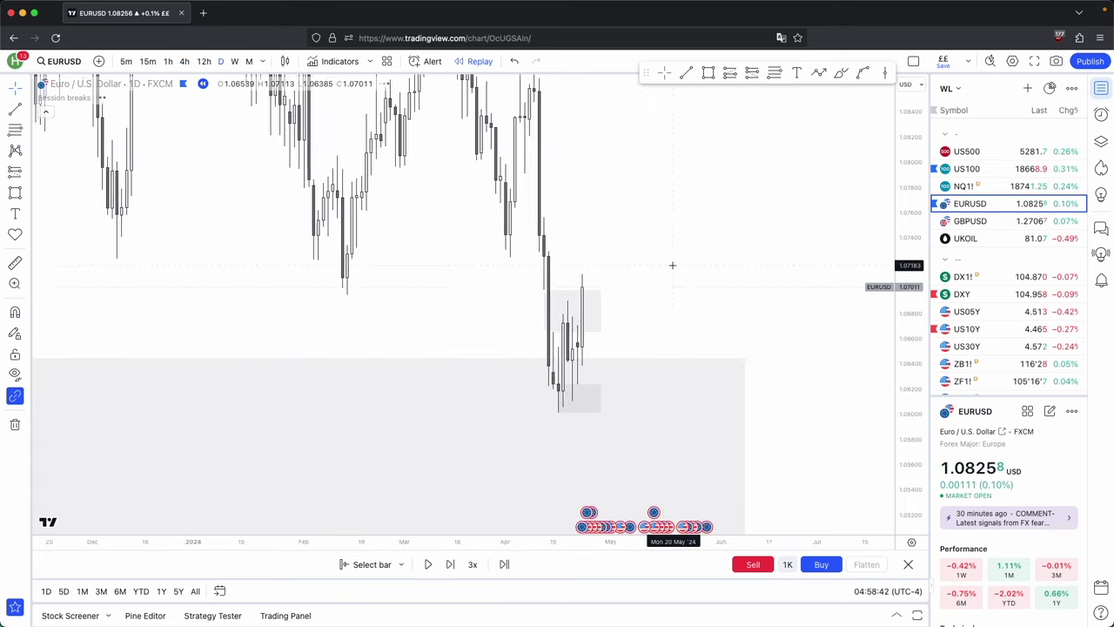
pyautogui.moveTo(906, 321); pyautogui.dragTo(907, 422)
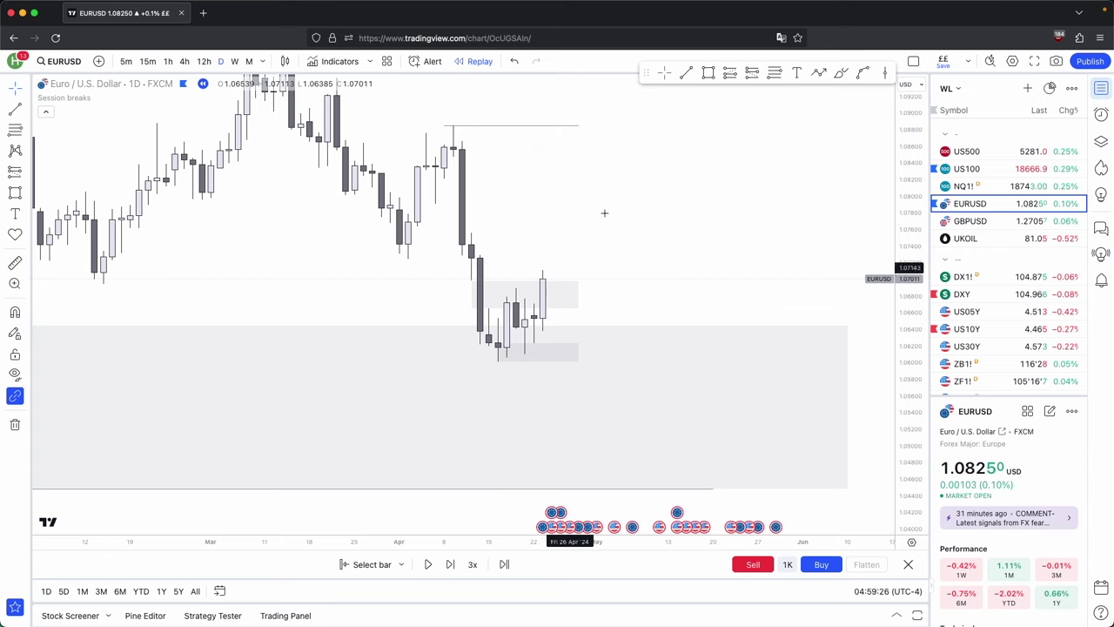
pyautogui.click(687, 73)
pyautogui.keyDown('super'); pyautogui.click(517, 291); pyautogui.keyUp('super')
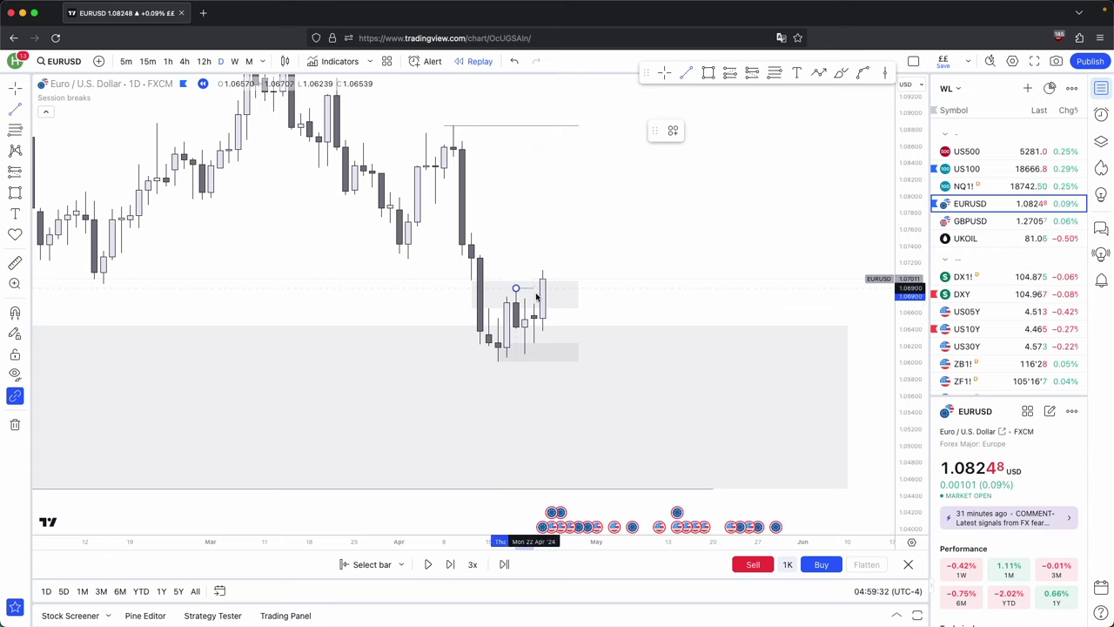
pyautogui.keyDown('shift'); pyautogui.click(537, 295); pyautogui.keyUp('shift')
pyautogui.click(695, 131)
pyautogui.click(695, 171)
pyautogui.click(694, 186)
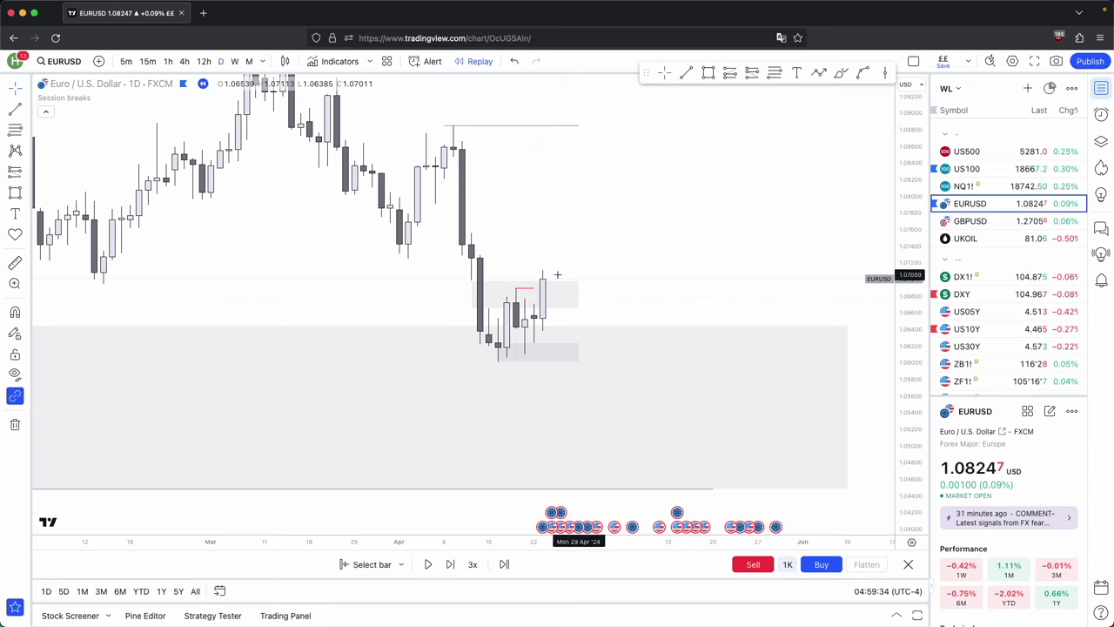
# Delete the upper small shaded zone and shorten the lower one to end at the 23 April candle.
pyautogui.click(515, 297)
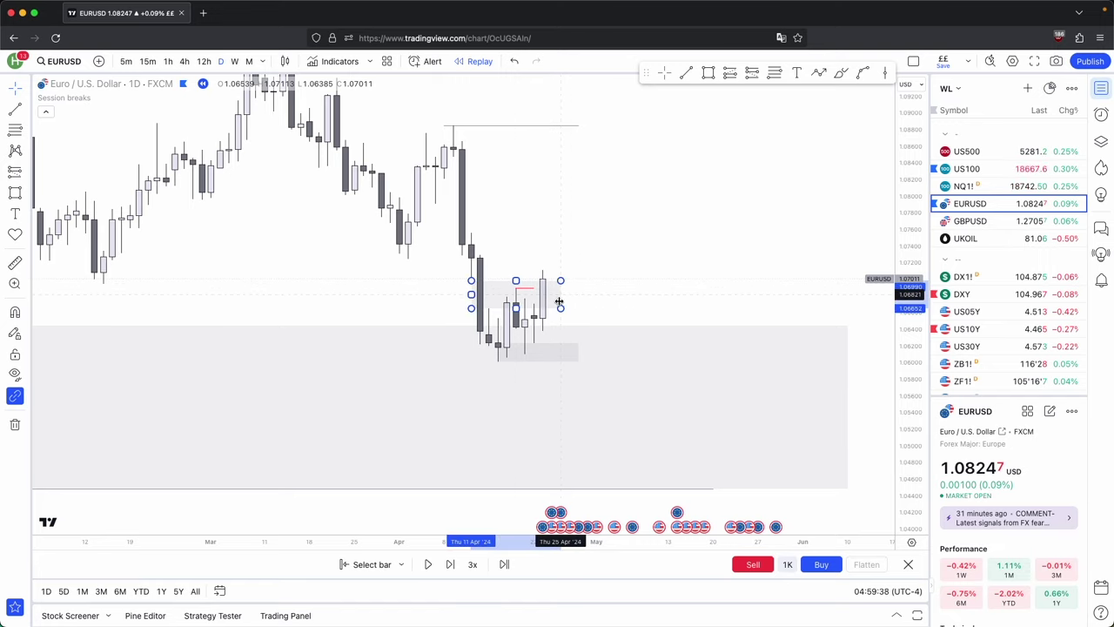
pyautogui.click(849, 133)
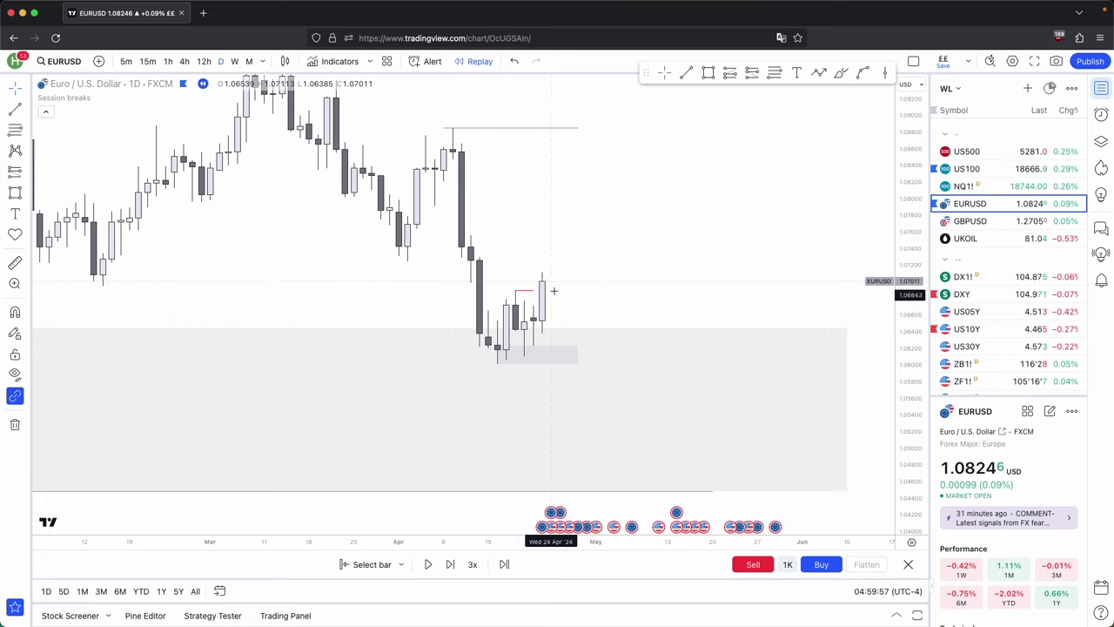
pyautogui.moveTo(571, 278); pyautogui.dragTo(569, 288)
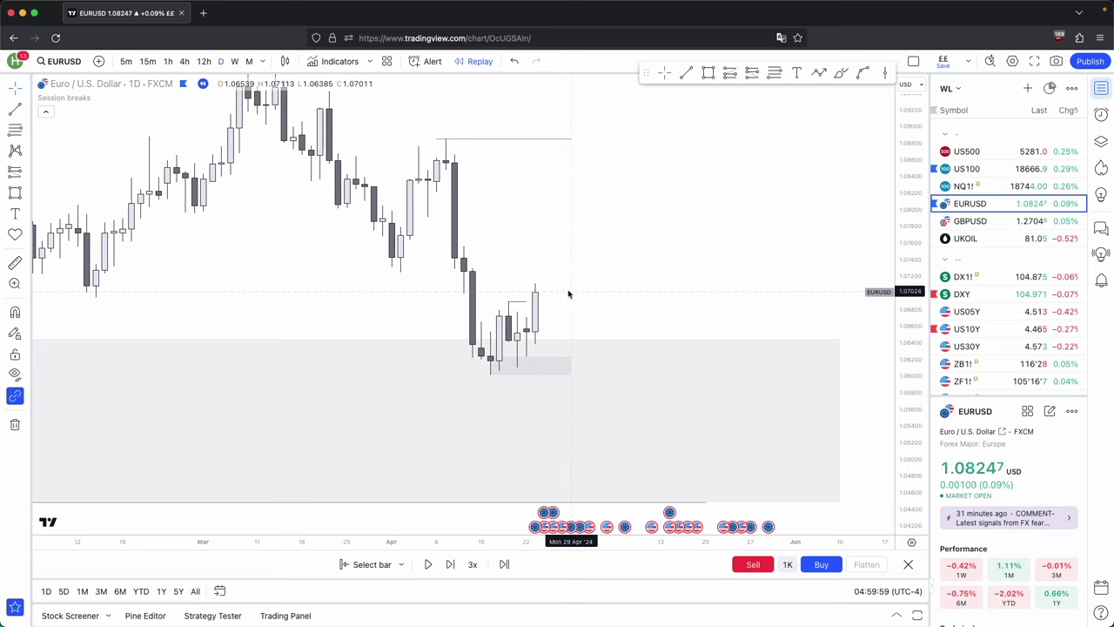
pyautogui.click(498, 363)
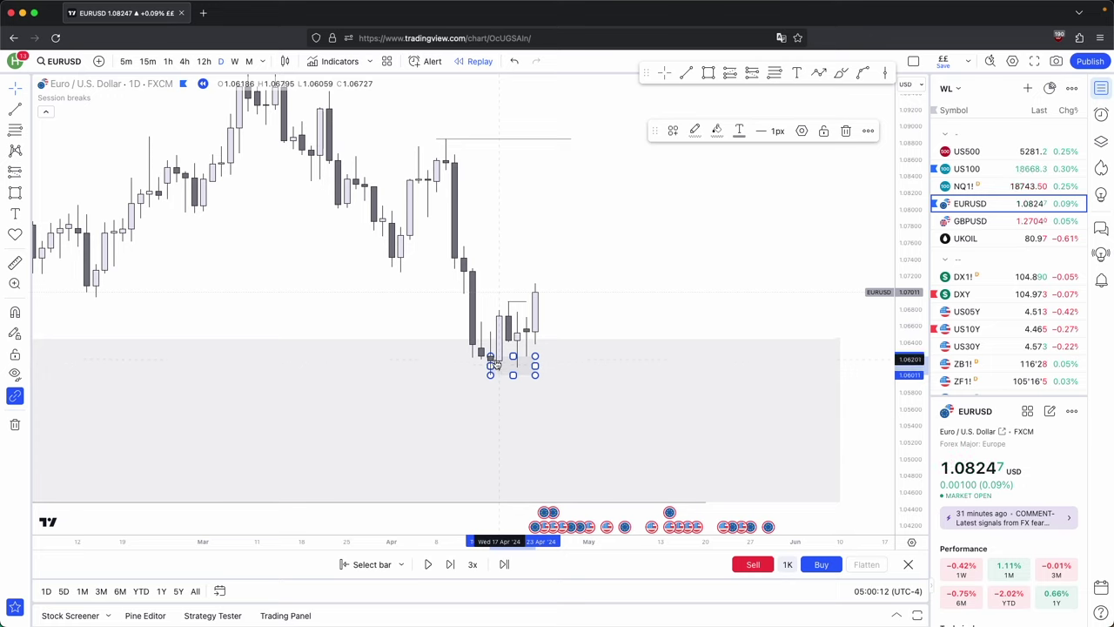
pyautogui.click(561, 323)
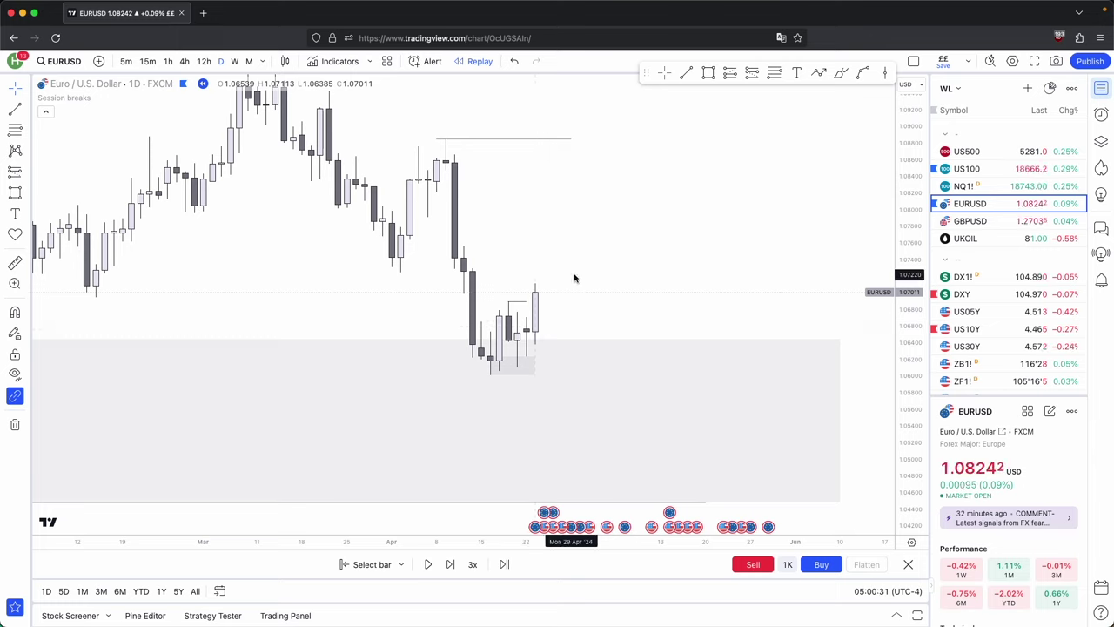
# Sketch a rising zigzag path of higher highs and higher lows from beside the latest daily candle to about 1.0872 on 24 May.
pyautogui.click(819, 72)
pyautogui.click(553, 281)
pyautogui.click(572, 326)
pyautogui.click(607, 236)
pyautogui.click(634, 282)
pyautogui.click(669, 192)
pyautogui.click(705, 229)
pyautogui.click(741, 150)
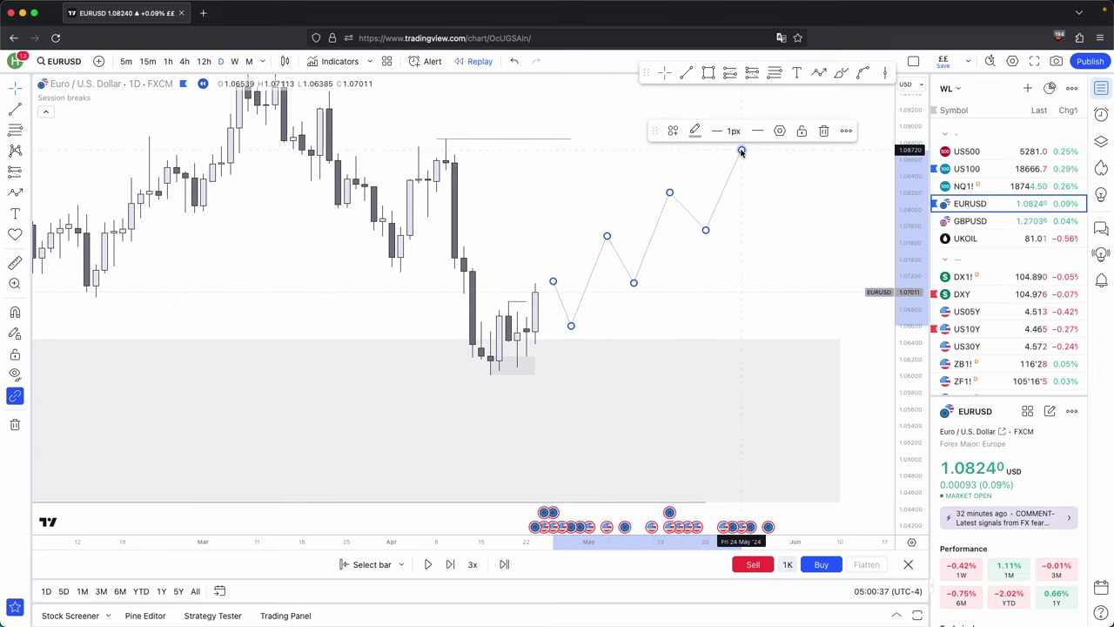
# Extend the line at the 9 April high to 6 May 2024 and apply the Buyside LQ template to it.
pyautogui.click(558, 161)
pyautogui.moveTo(568, 161); pyautogui.dragTo(612, 160)
pyautogui.click(673, 130)
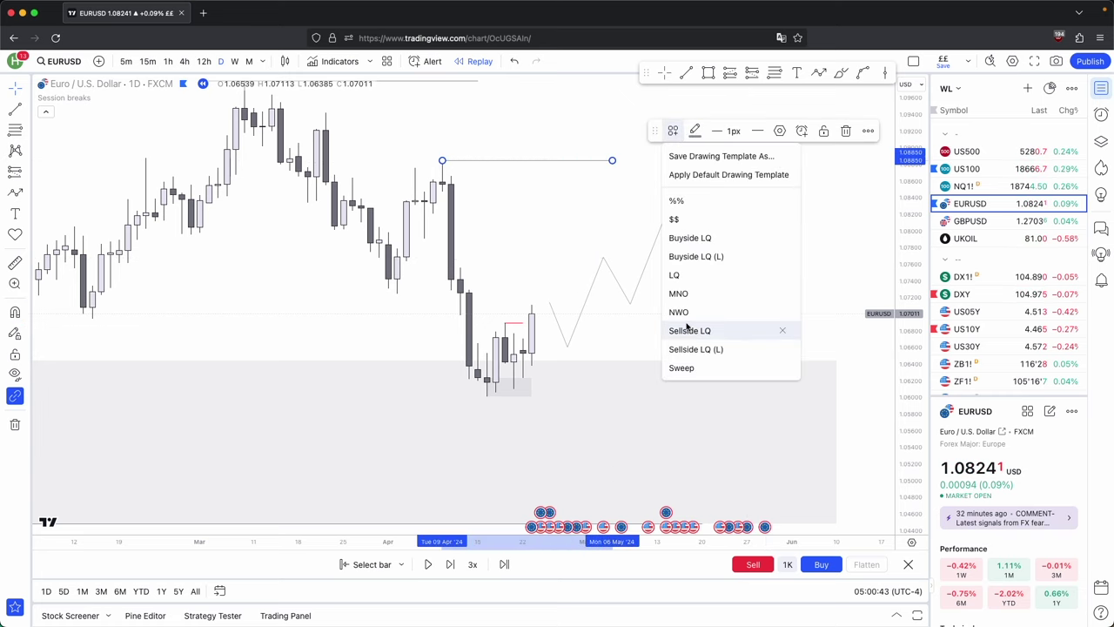
pyautogui.click(689, 238)
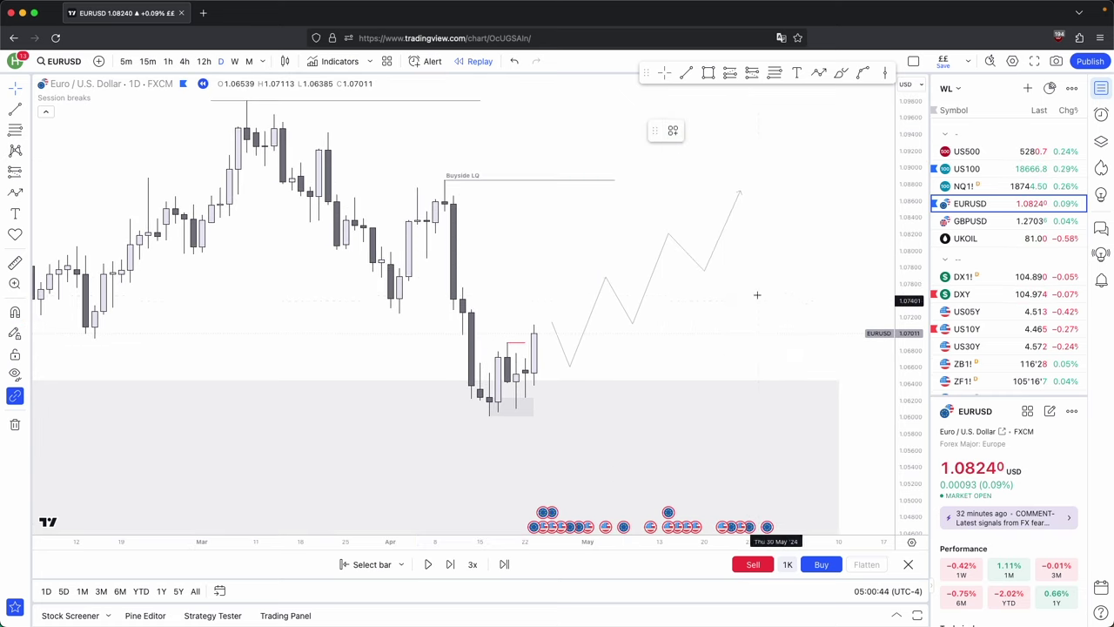
# Check the Buyside LQ level and the sketched path on the weekly timeframe, and return to the daily timeframe.
pyautogui.click(235, 61)
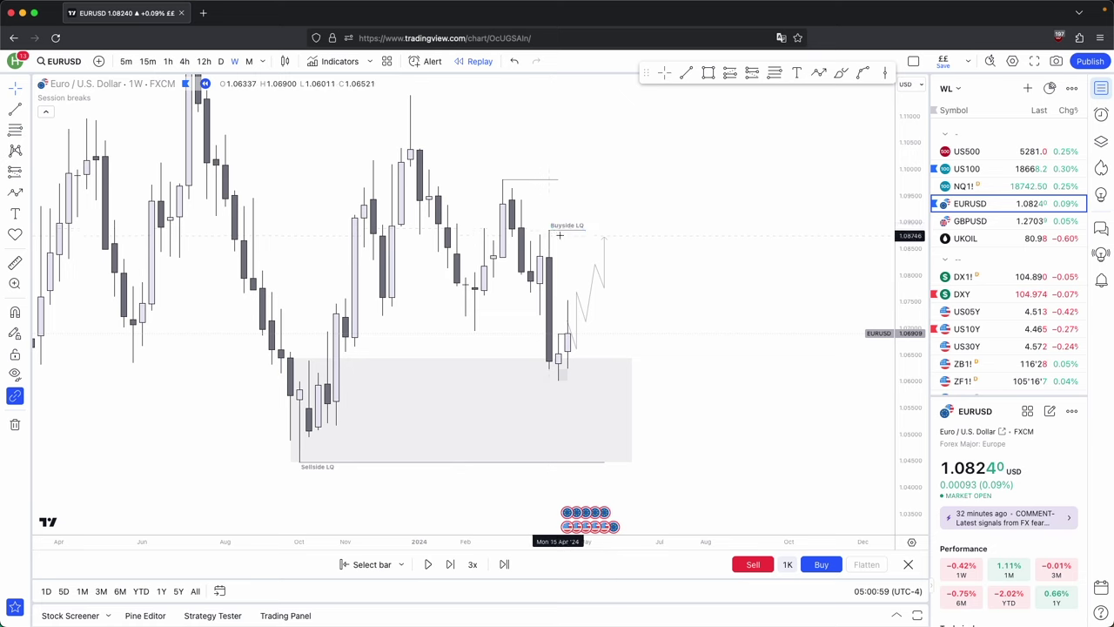
pyautogui.click(222, 64)
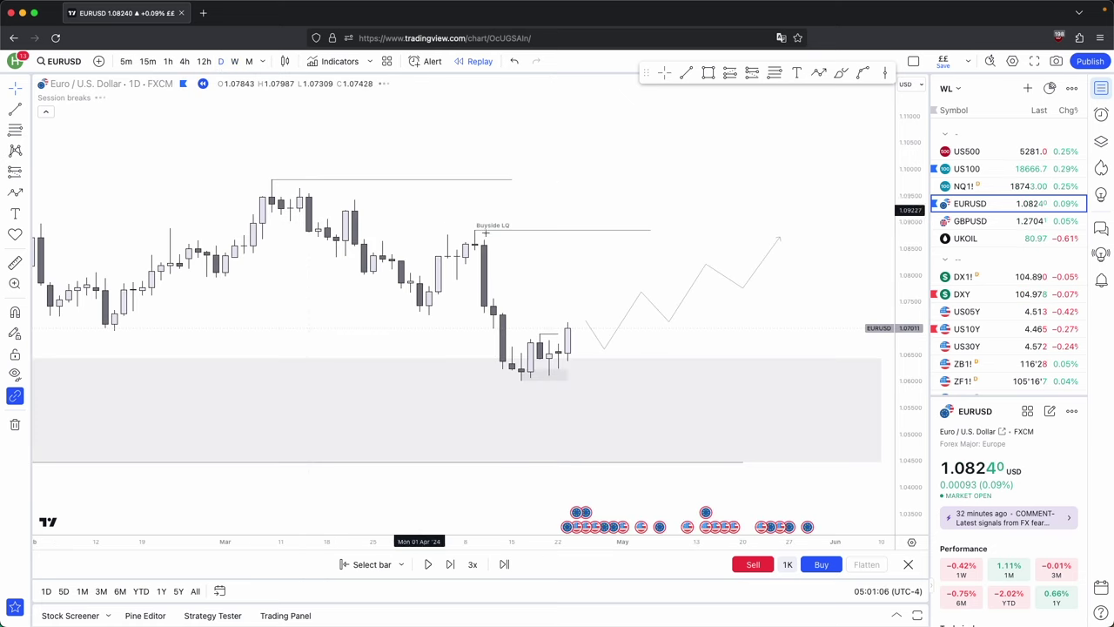
pyautogui.moveTo(925, 436); pyautogui.dragTo(873, 393)
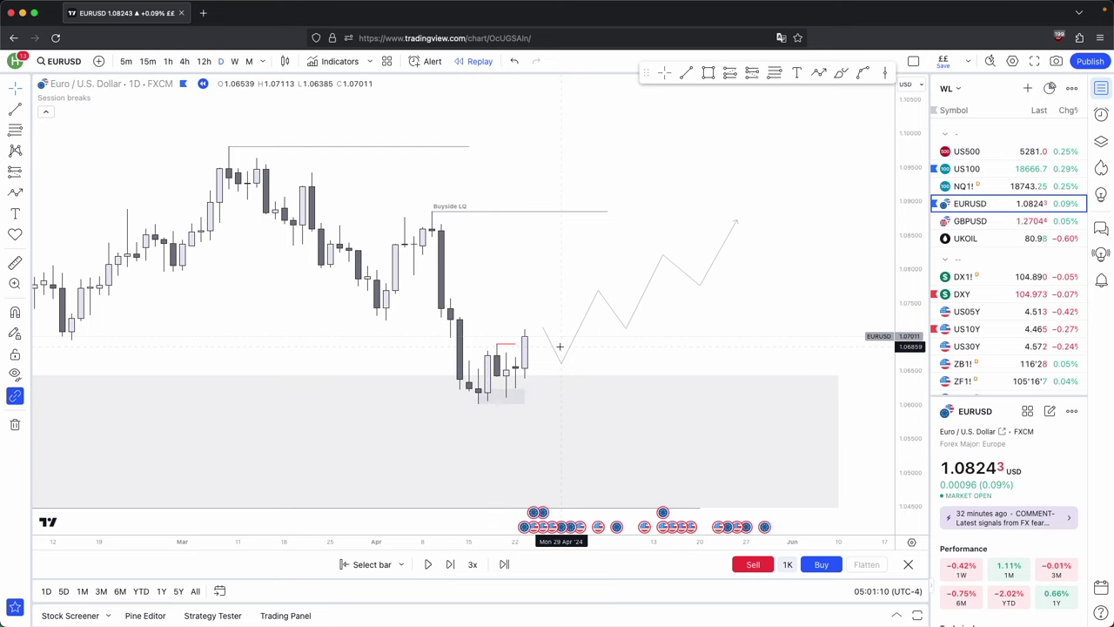
# Advance the bar replay to the 26 April 2024 daily candle and delete the zigzag path.
pyautogui.click(451, 564)
pyautogui.click(451, 564)
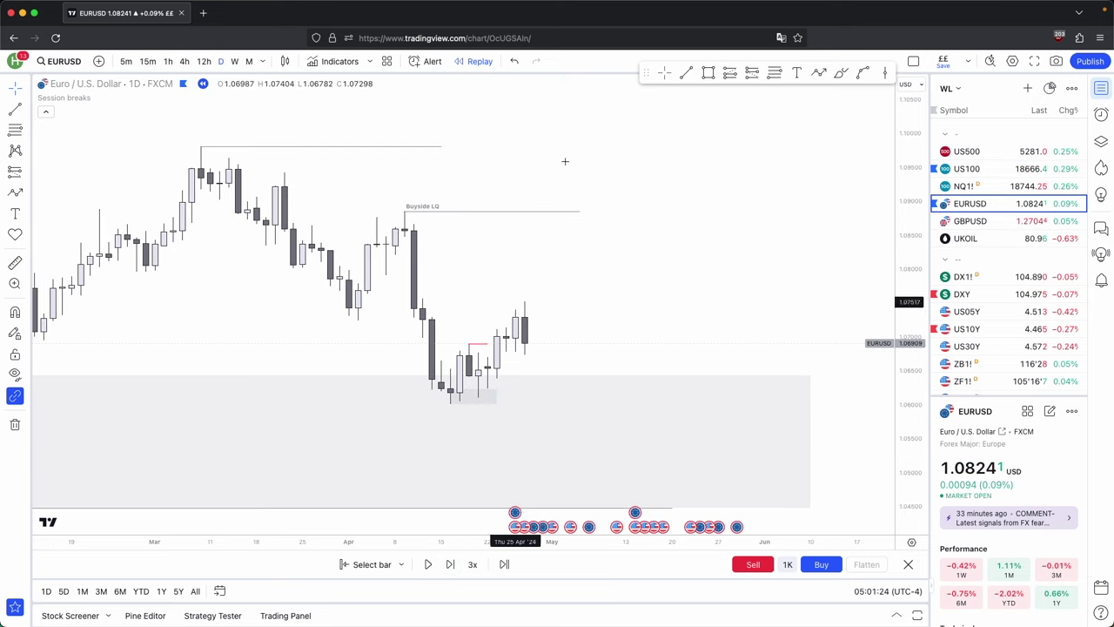
pyautogui.moveTo(901, 403); pyautogui.dragTo(903, 379)
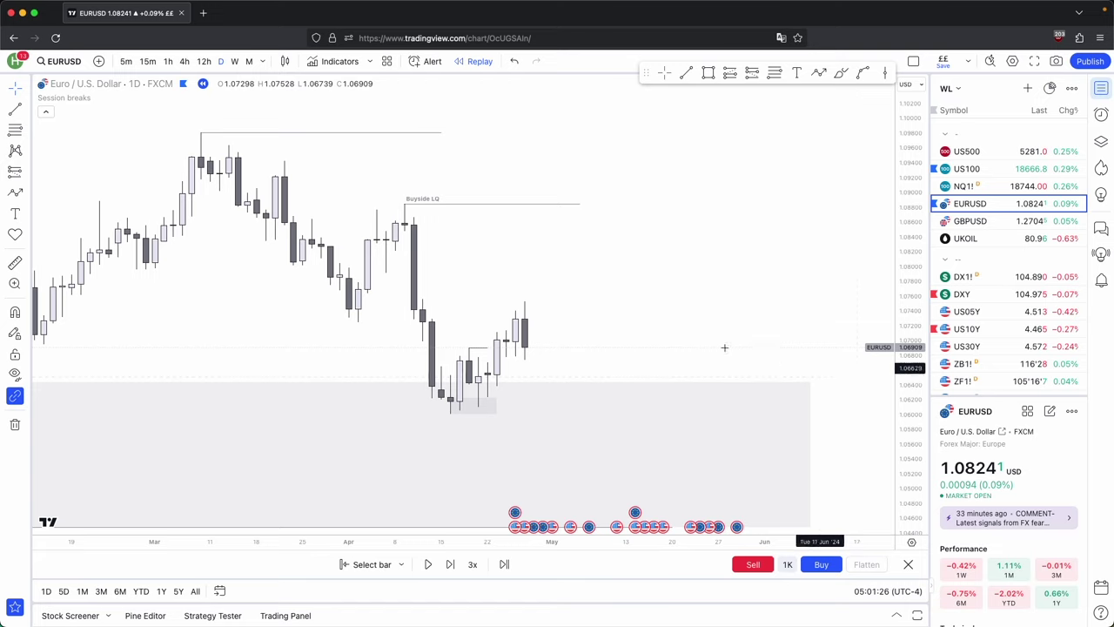
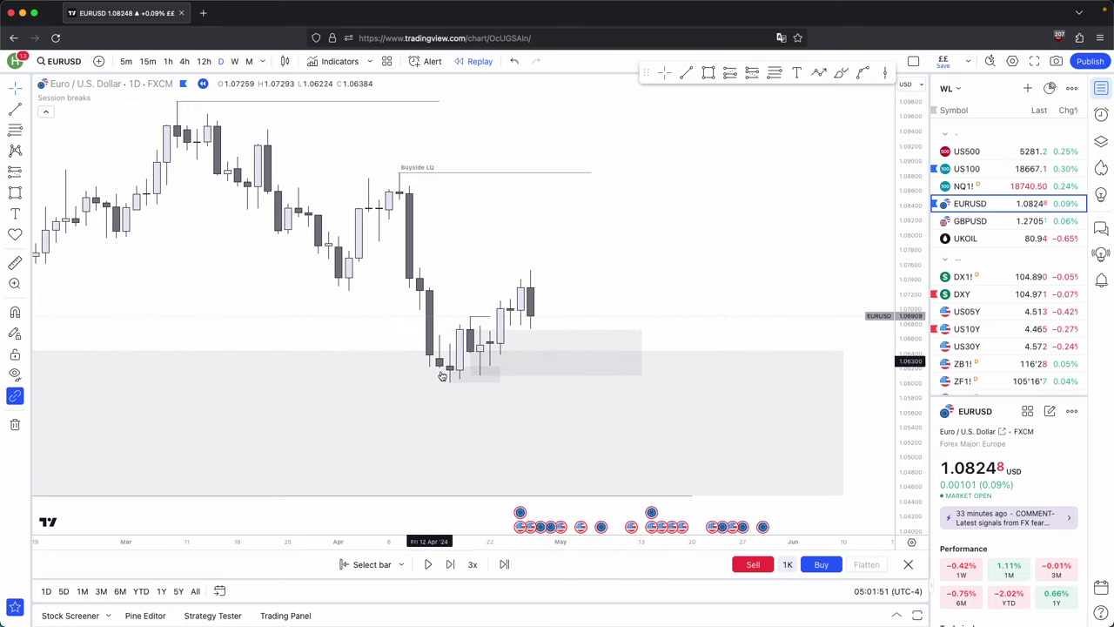
# Advance the bar replay to the 30 April 2024 daily candle and check the smaller grey zone.
pyautogui.click(602, 159)
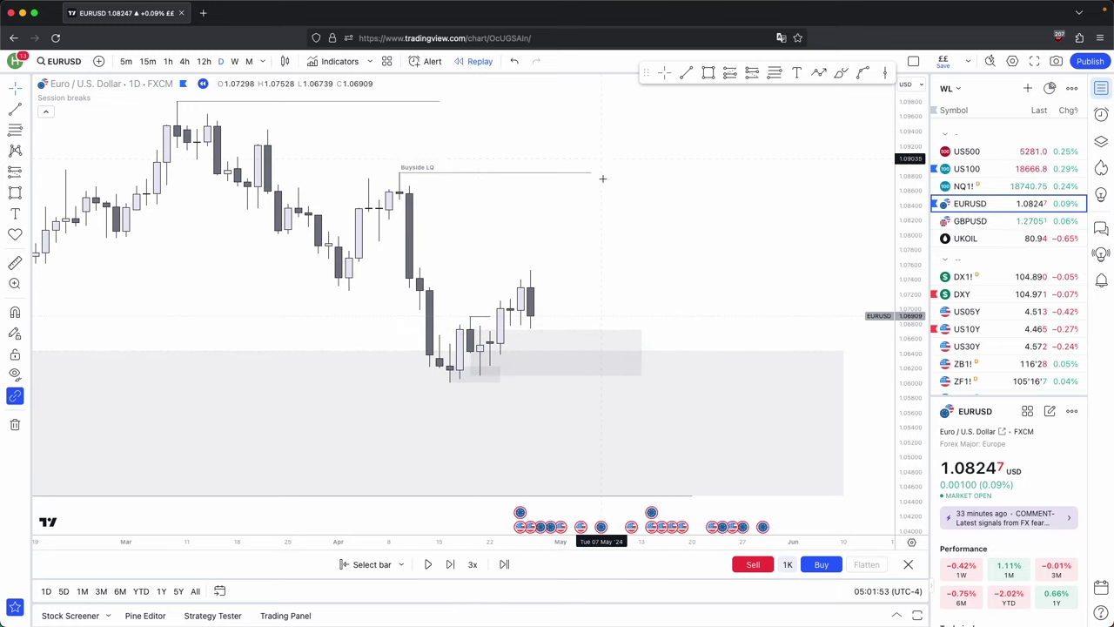
pyautogui.click(450, 564)
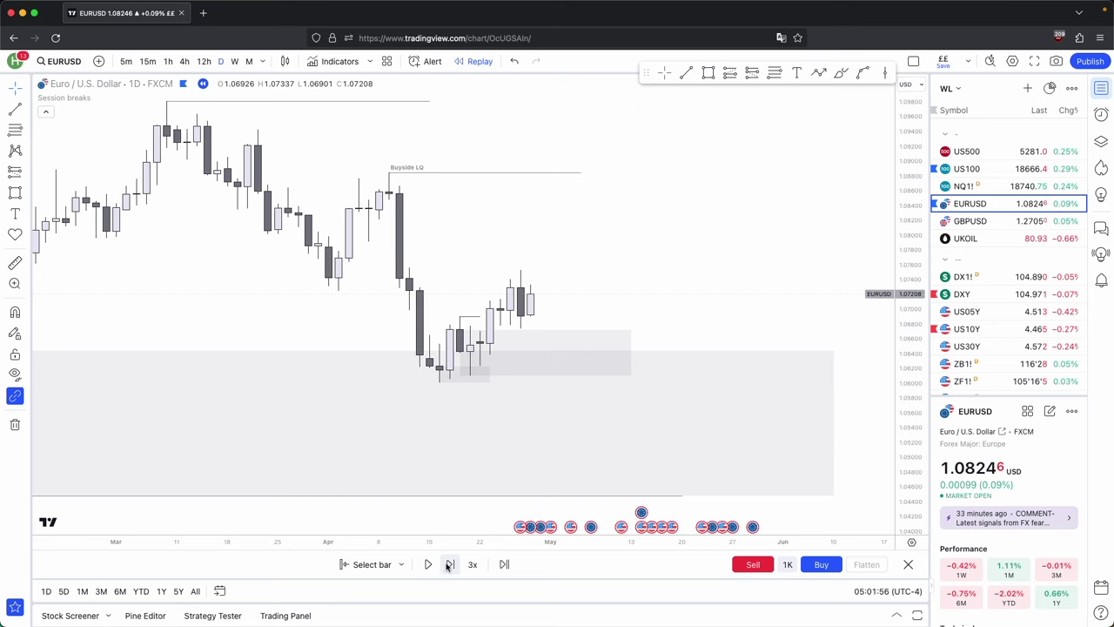
pyautogui.click(452, 564)
pyautogui.click(450, 331)
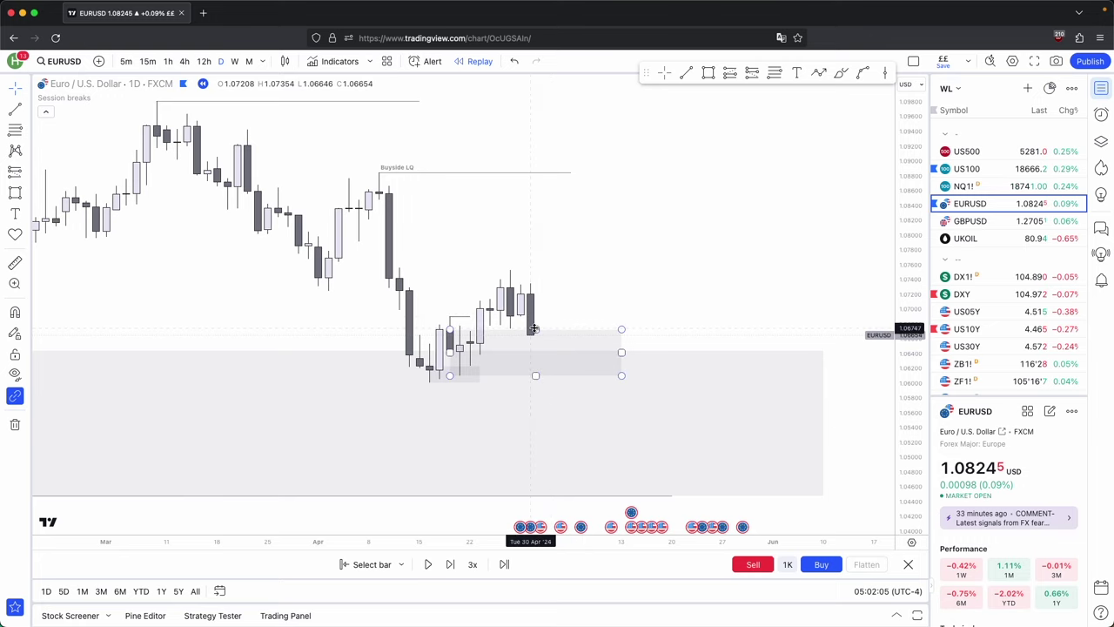
pyautogui.click(570, 290)
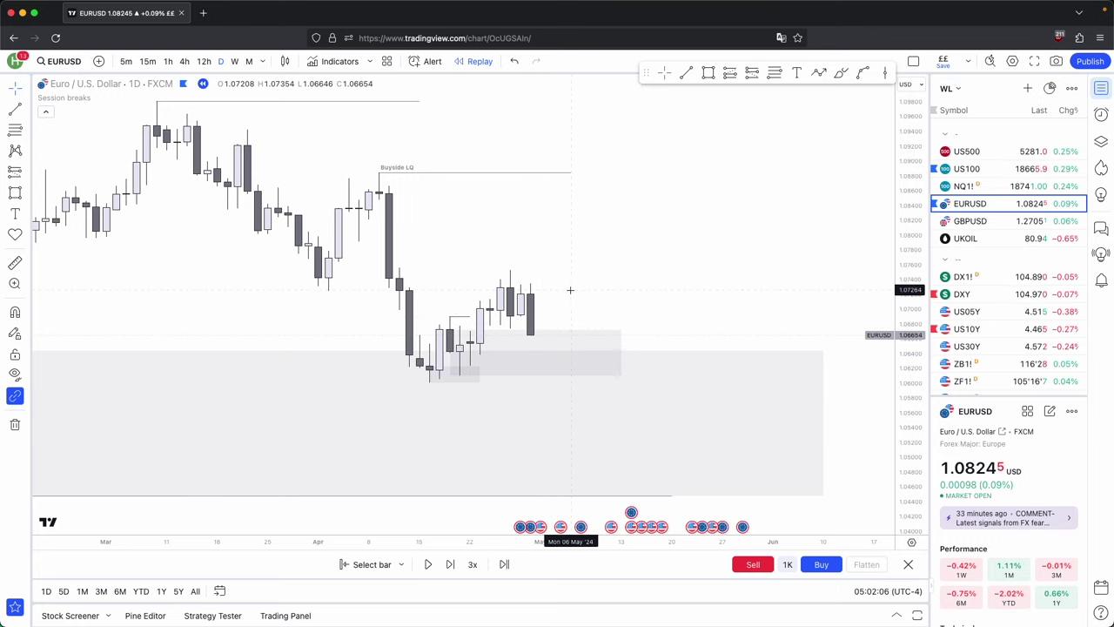
# Advance the bar replay further to the 7 May 2024 daily candle.
pyautogui.click(451, 565)
pyautogui.click(451, 565)
pyautogui.click(453, 564)
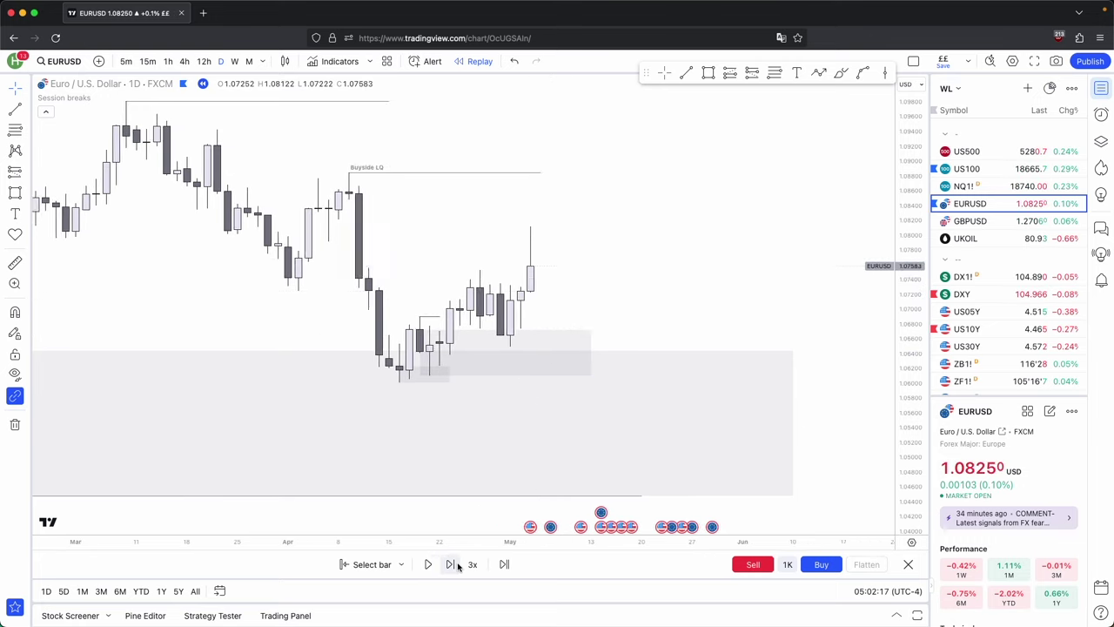
pyautogui.click(453, 564)
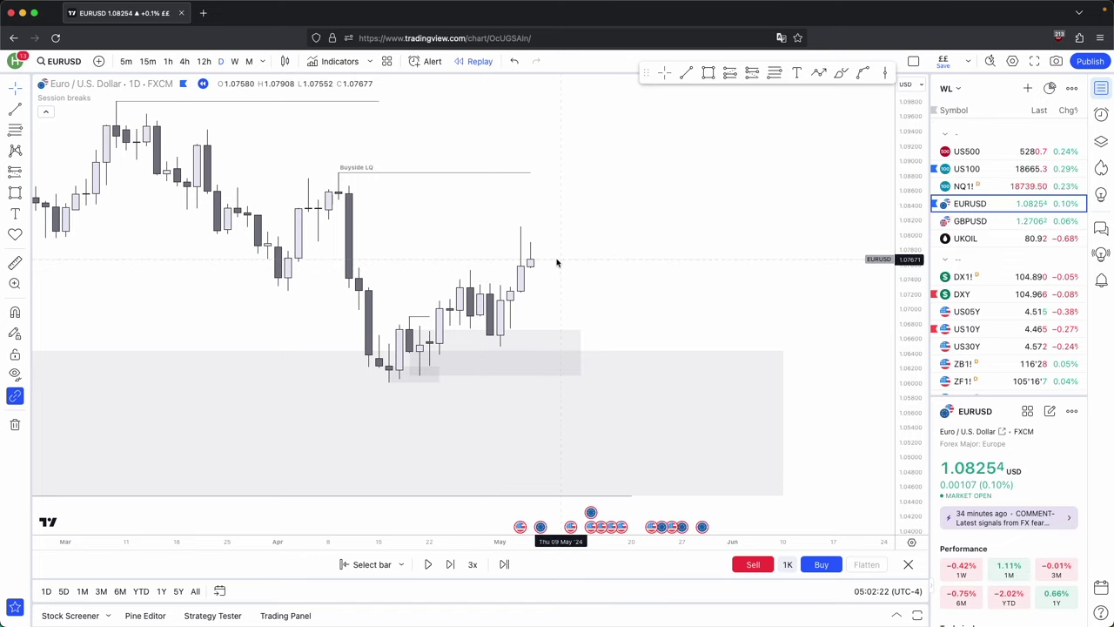
pyautogui.click(449, 564)
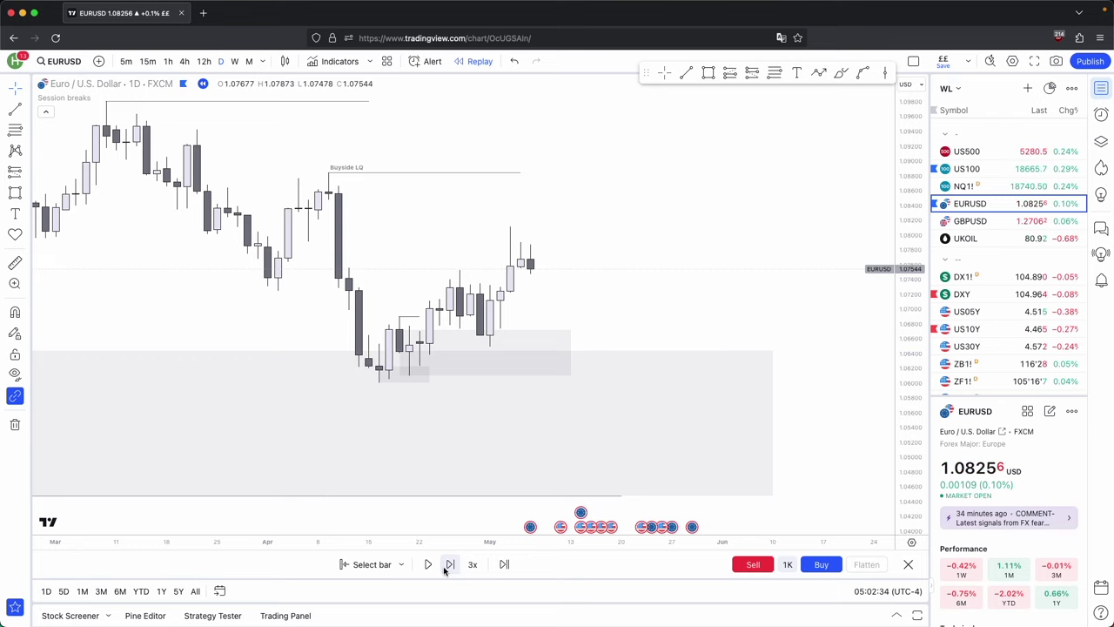
# Draw a rectangle from 2 May to 16 May between 1.07302 and 1.07552, and advance the replay one daily candle.
pyautogui.click(708, 72)
pyautogui.moveTo(501, 287)
pyautogui.mouseDown()
pyautogui.moveTo(520, 265)
pyautogui.moveTo(683, 283)
pyautogui.mouseUp()
pyautogui.click(689, 316)
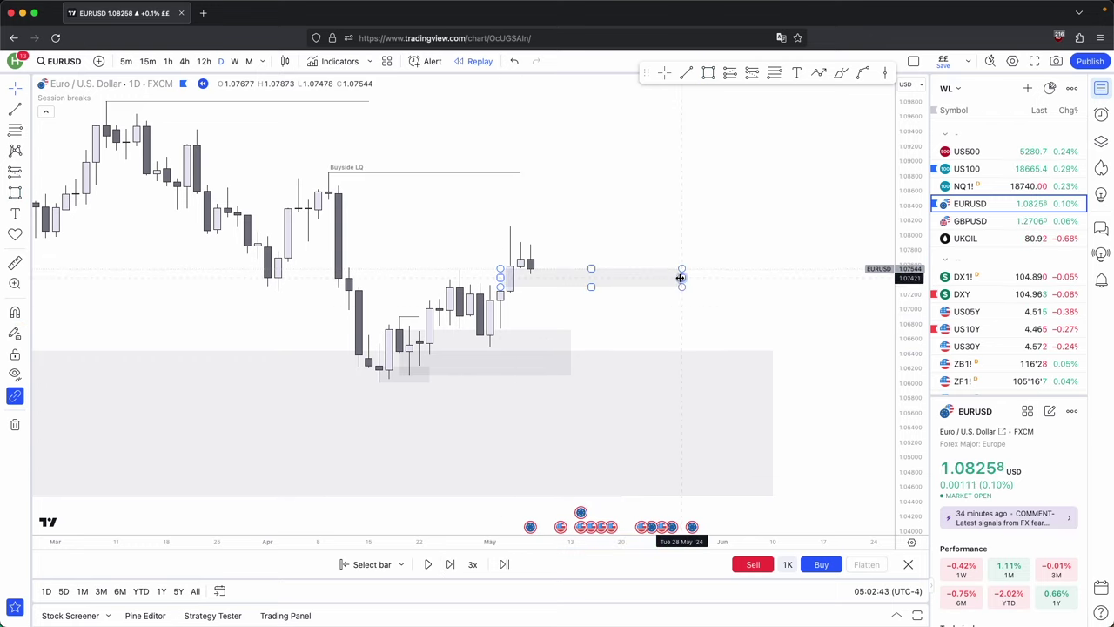
pyautogui.moveTo(681, 278); pyautogui.dragTo(603, 279)
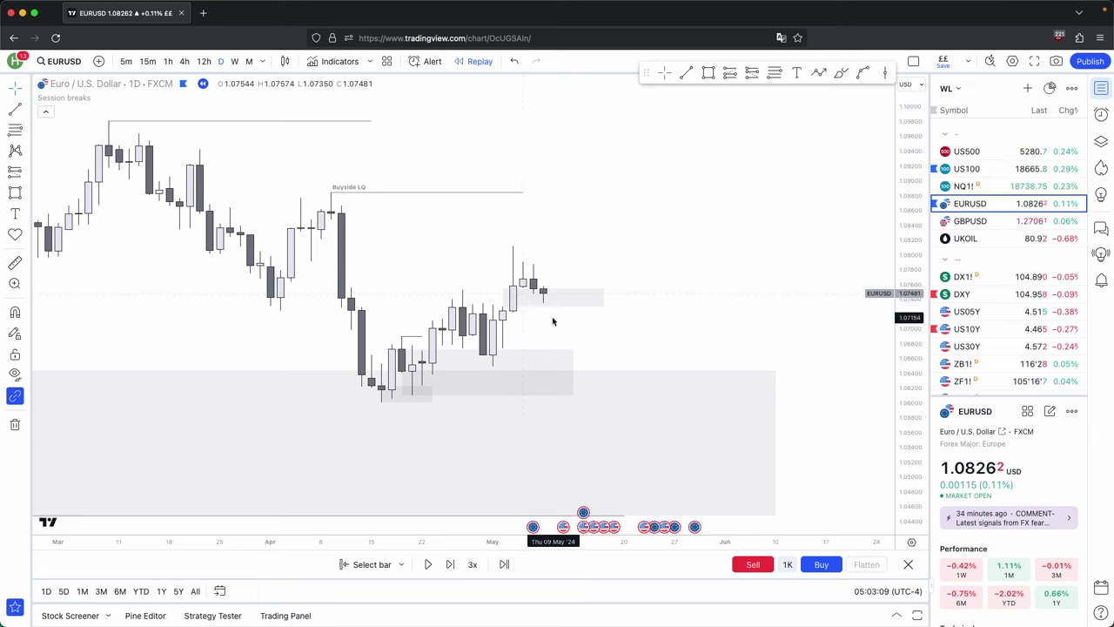
# Examine the new grey zone and the candles inside it on the 4-hour and 1-hour timeframes.
pyautogui.click(522, 307)
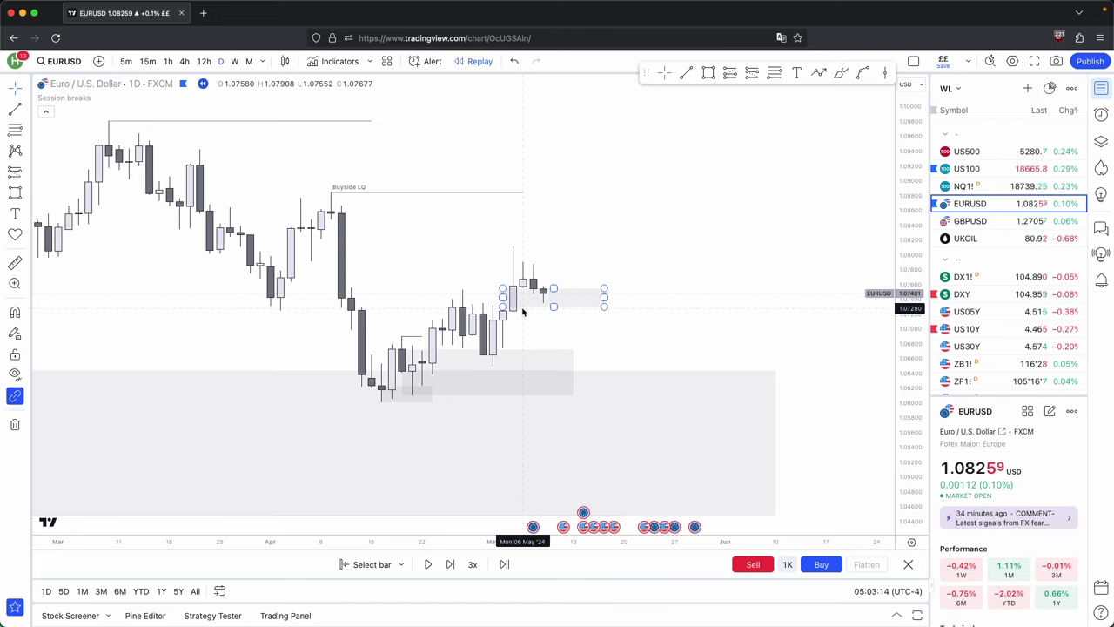
pyautogui.click(528, 233)
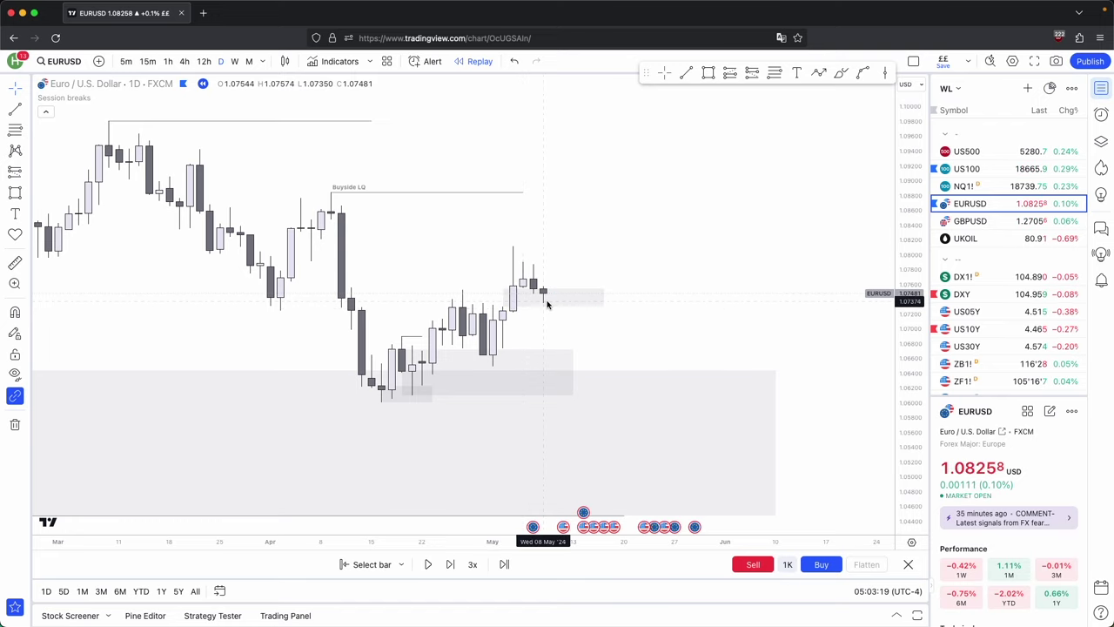
pyautogui.click(183, 62)
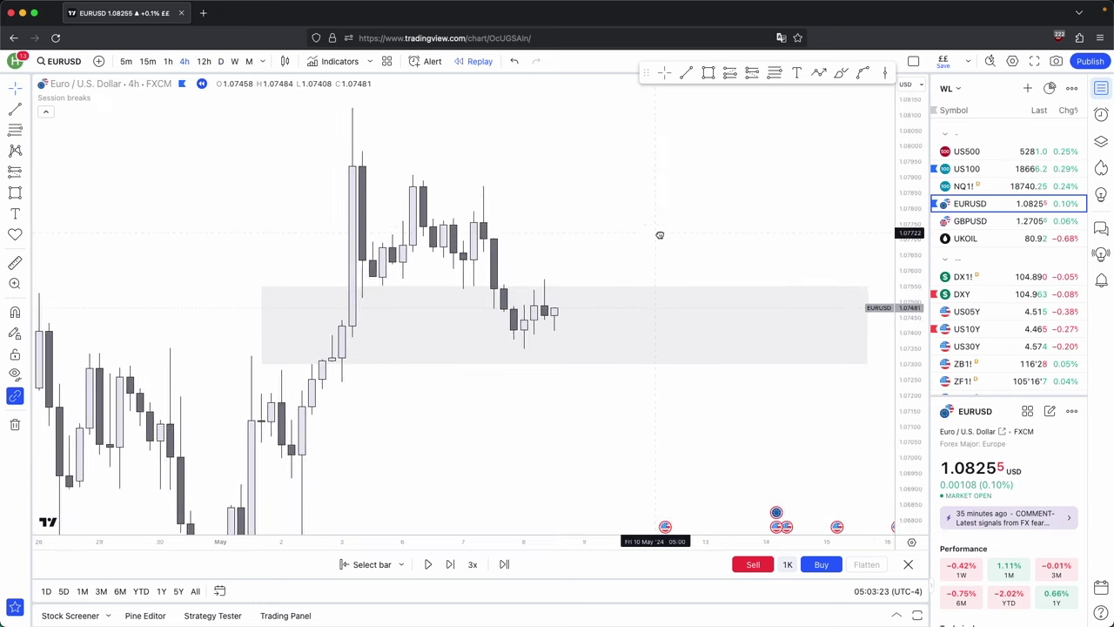
pyautogui.click(168, 62)
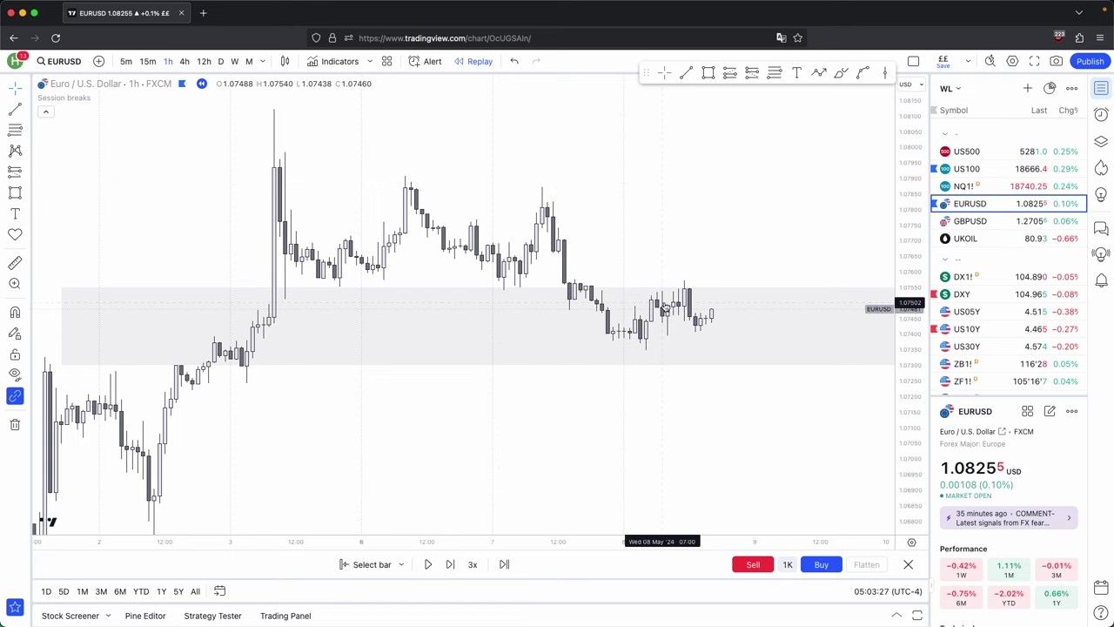
# Return to the daily timeframe and advance the replay to the 9 May 2024 candle.
pyautogui.click(220, 61)
pyautogui.hscroll(10, 609, 348)
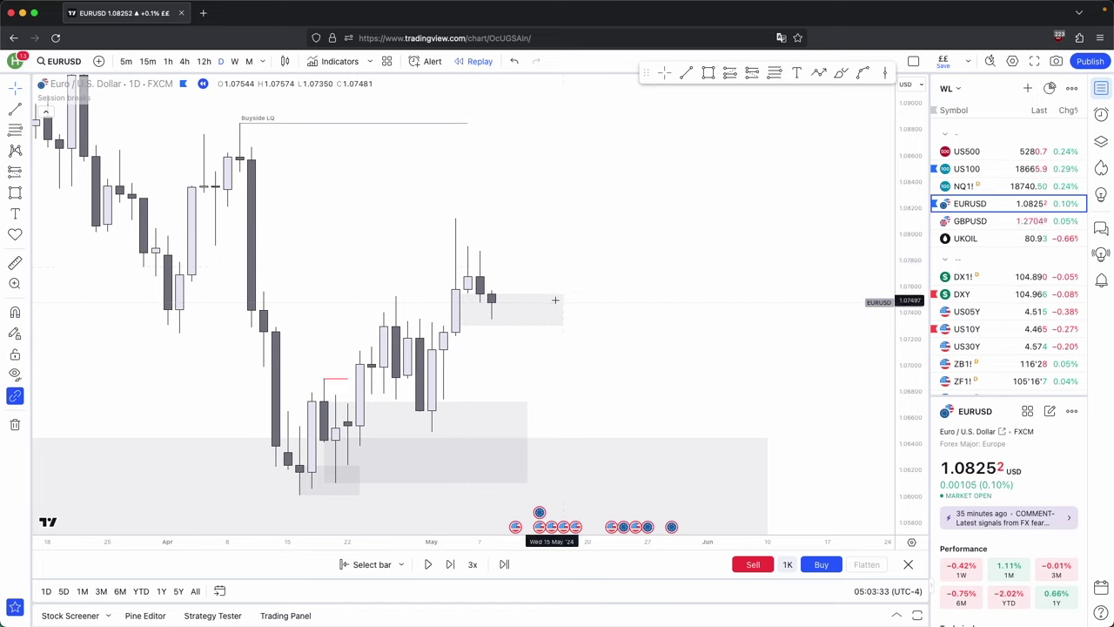
pyautogui.click(446, 564)
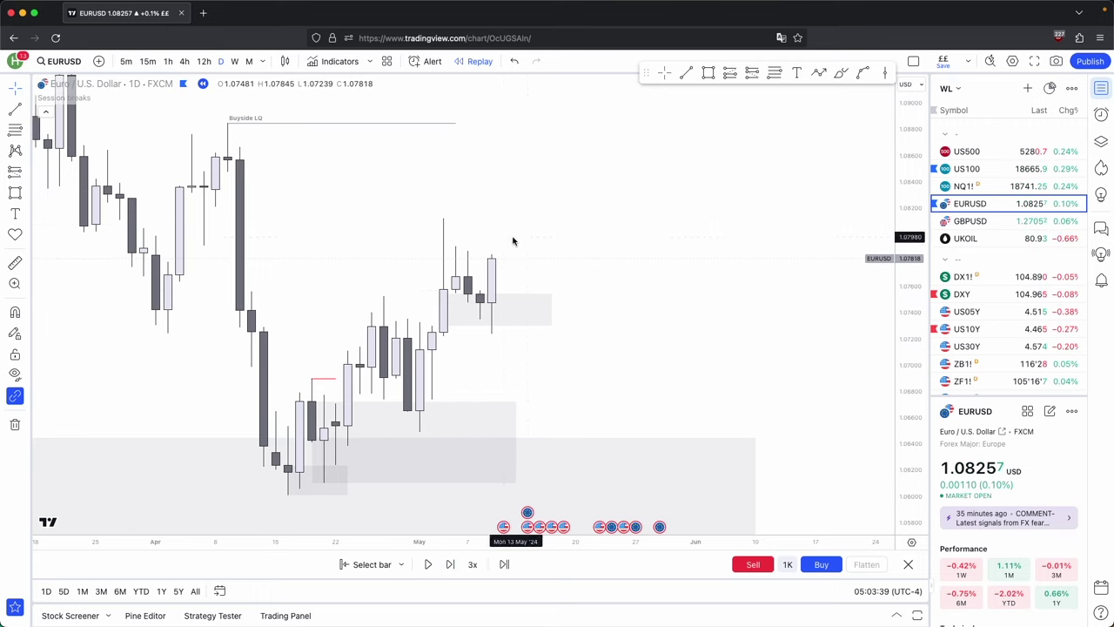
# Lay a retracement over the newest grey zone from 6 May to 16 May to gauge its midpoint, and delete it.
pyautogui.click(775, 74)
pyautogui.click(457, 298)
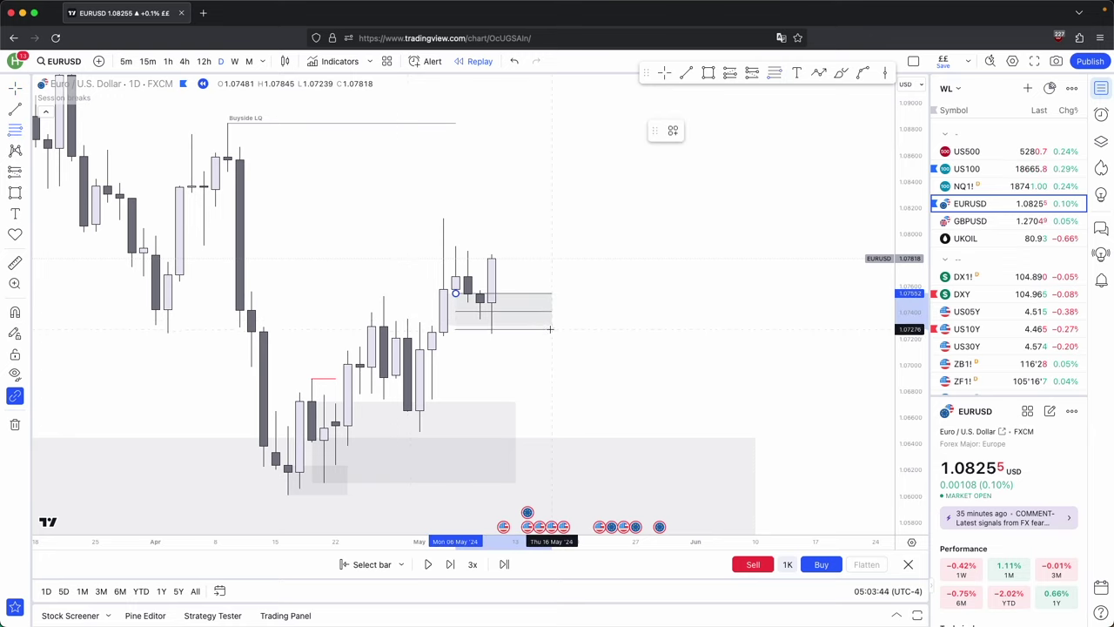
pyautogui.click(550, 328)
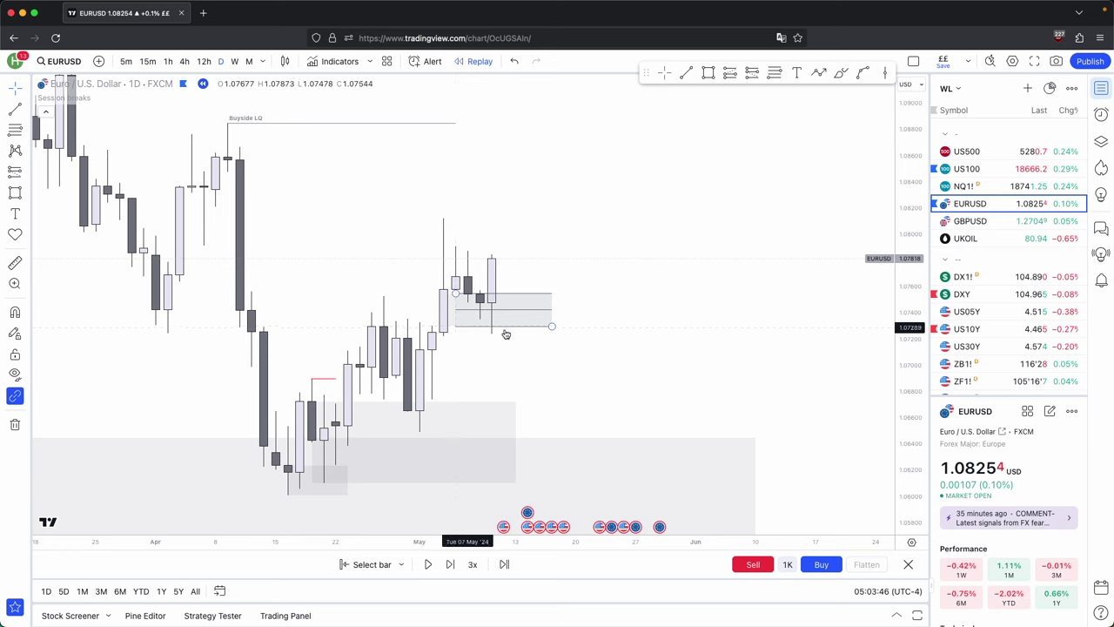
pyautogui.click(803, 130)
# Draw a horizontal trend line at the 3 May high, 1.08122, to 14 May and apply the Buyside LQ (L) template.
pyautogui.moveTo(695, 237); pyautogui.dragTo(721, 274)
pyautogui.click(686, 73)
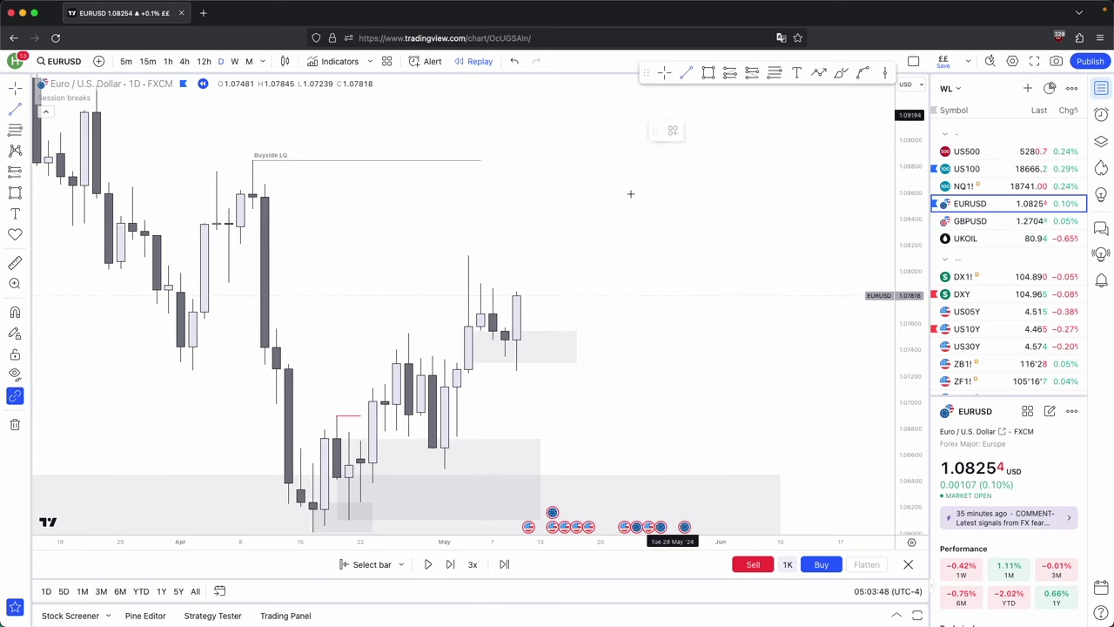
pyautogui.click(470, 252)
pyautogui.click(558, 268)
pyautogui.click(604, 322)
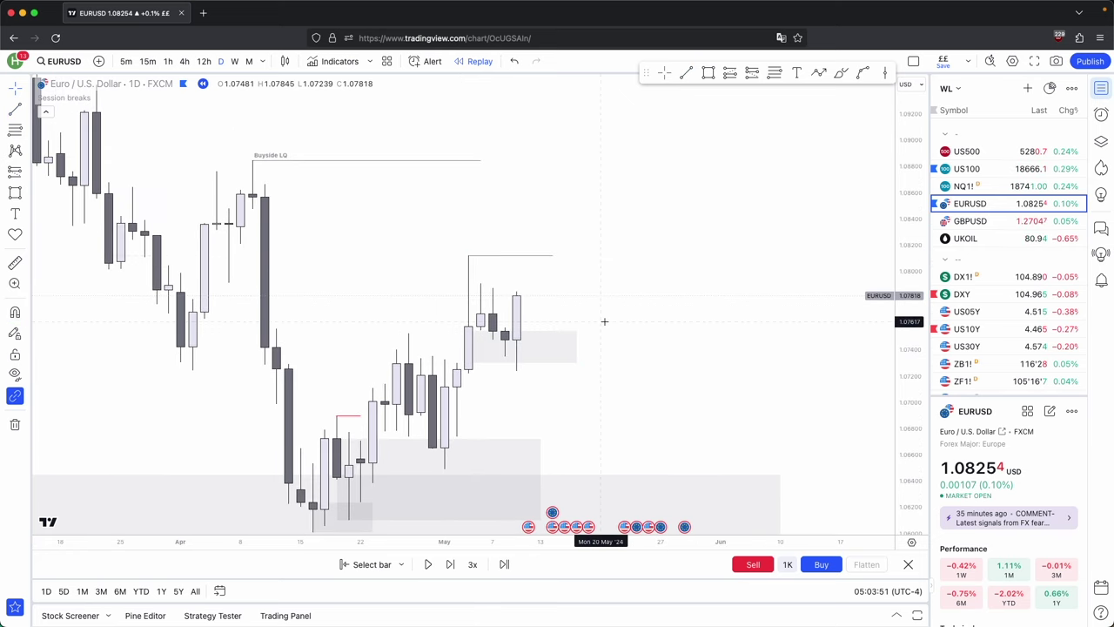
pyautogui.click(527, 255)
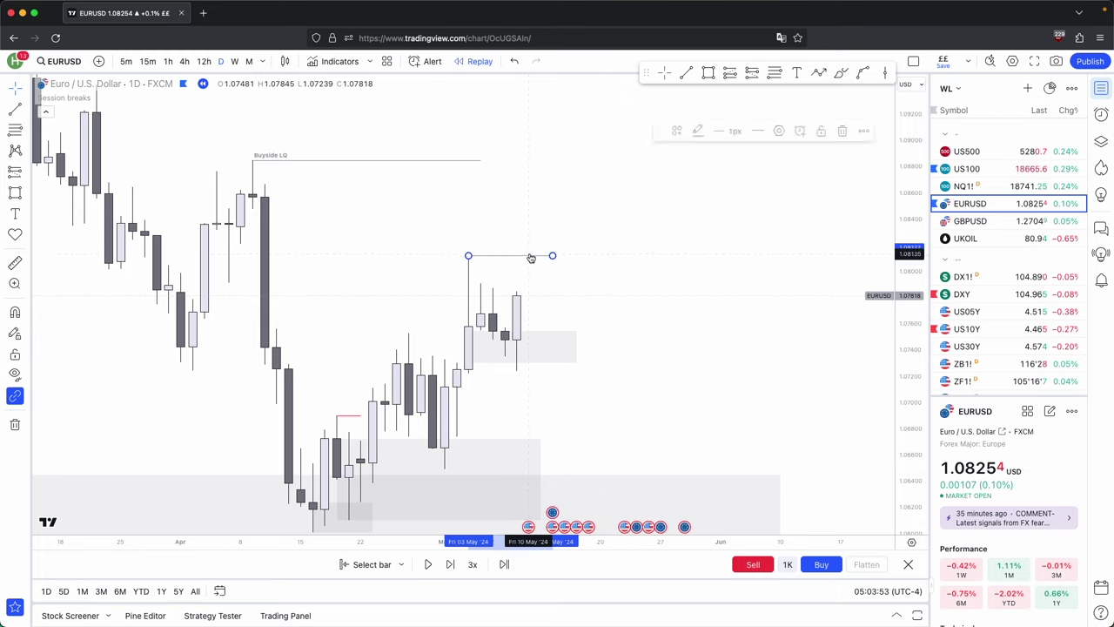
pyautogui.click(673, 130)
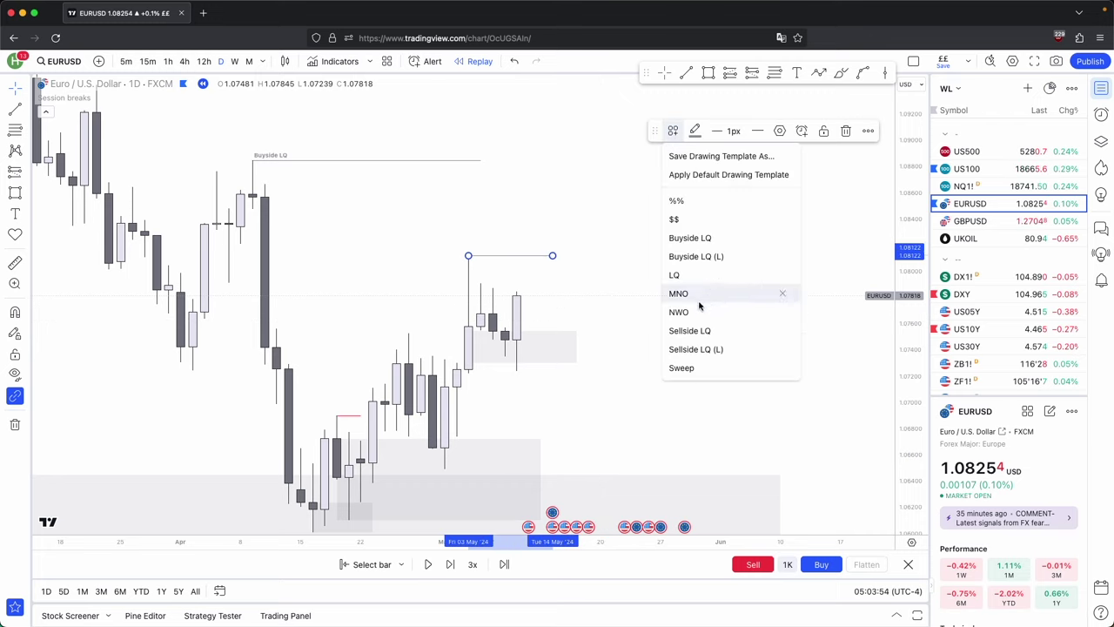
pyautogui.click(688, 256)
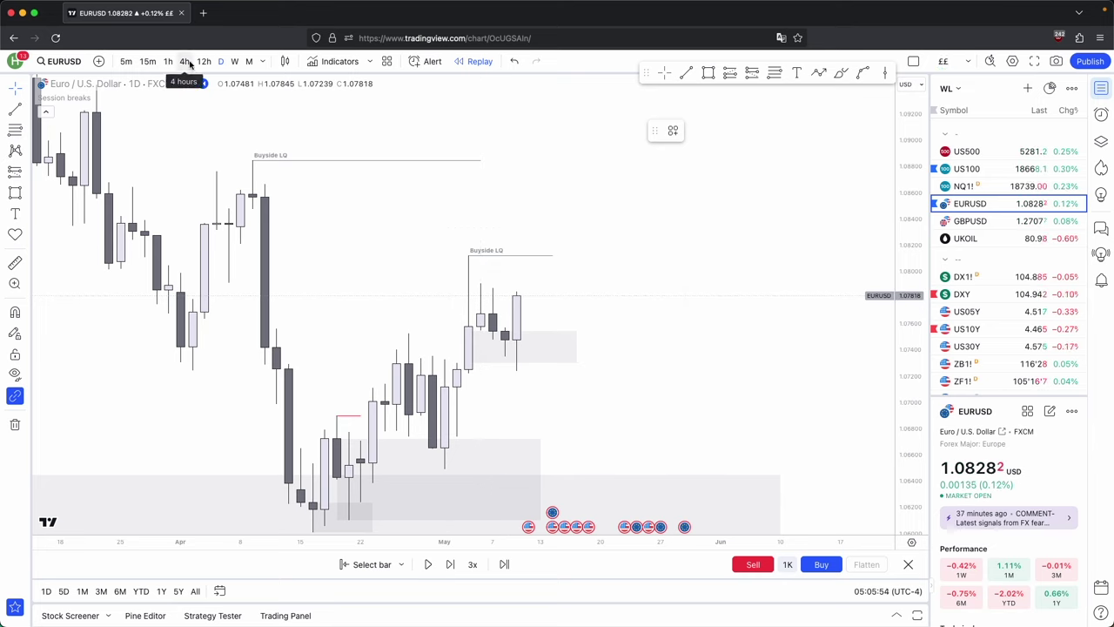
# On the 4-hour timeframe, align the Buyside LQ line's start with the 3 May spike candle and advance the replay two candles.
pyautogui.click(185, 61)
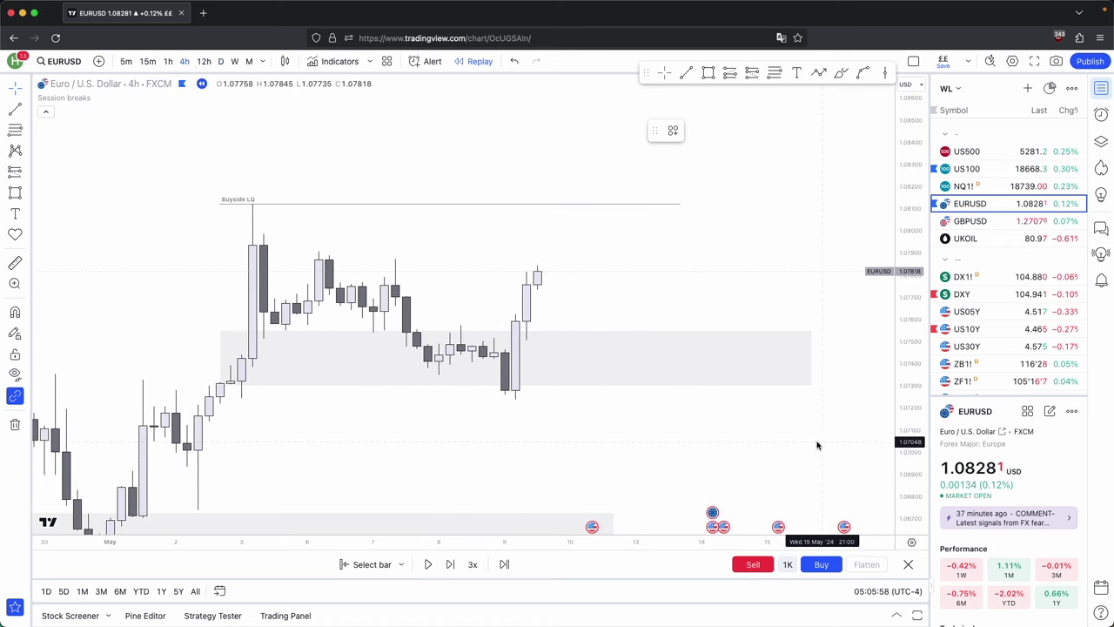
pyautogui.moveTo(221, 203); pyautogui.dragTo(253, 202)
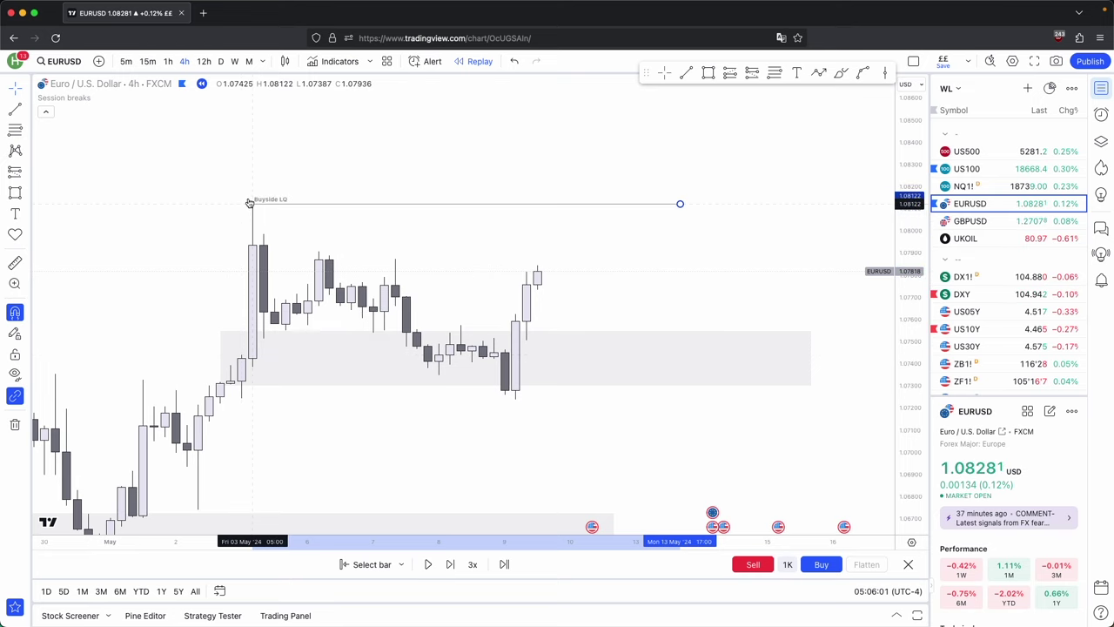
pyautogui.click(449, 566)
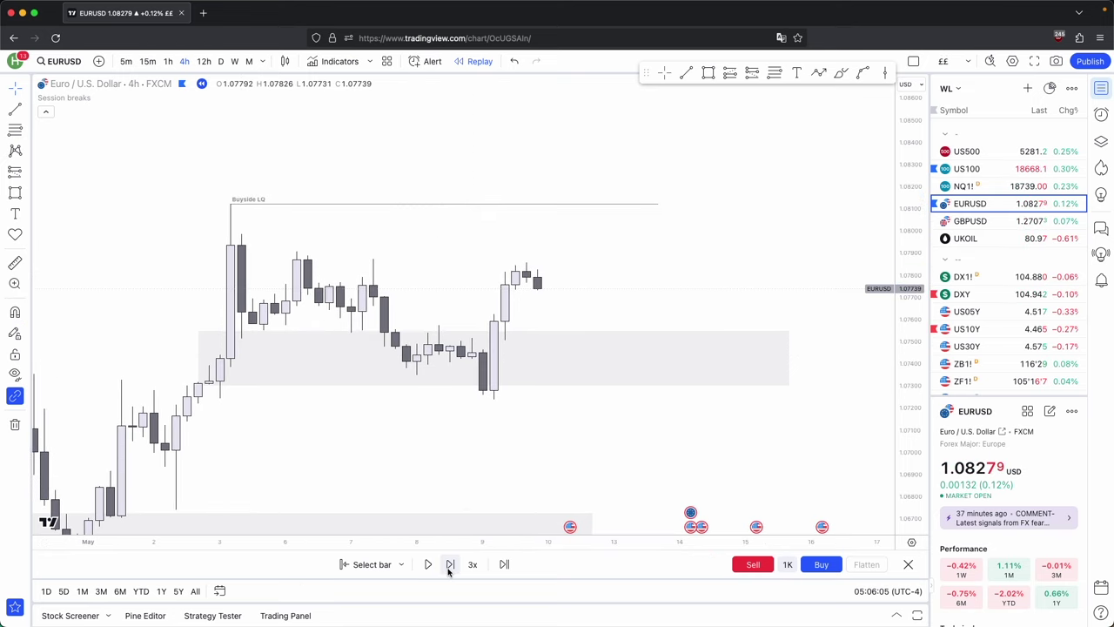
# Draw a rectangle from 1.07624 to 1.07735 beside the 9 May rally, and end the zone below it at 15 May 09:00 with a pink fill.
pyautogui.click(708, 73)
pyautogui.moveTo(493, 290)
pyautogui.mouseDown()
pyautogui.moveTo(515, 314)
pyautogui.moveTo(766, 301)
pyautogui.mouseUp()
pyautogui.moveTo(790, 358); pyautogui.dragTo(768, 406)
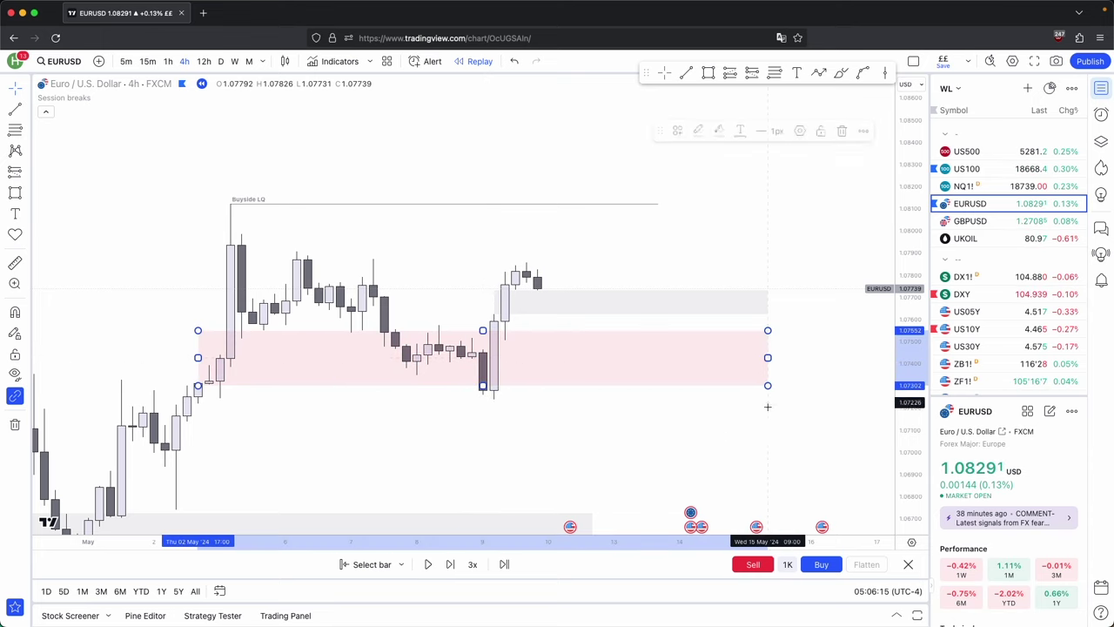
pyautogui.click(690, 409)
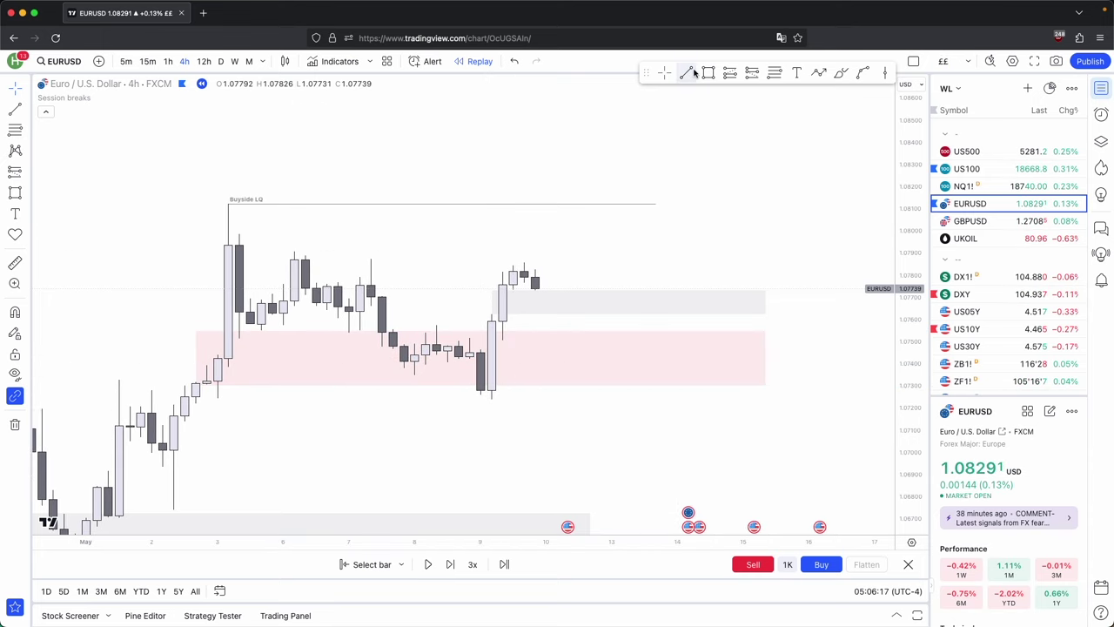
# Draw a short horizontal line at the 8 May swing high, 1.07574, and colour it red.
pyautogui.click(690, 73)
pyautogui.click(437, 326)
pyautogui.click(469, 326)
pyautogui.click(695, 130)
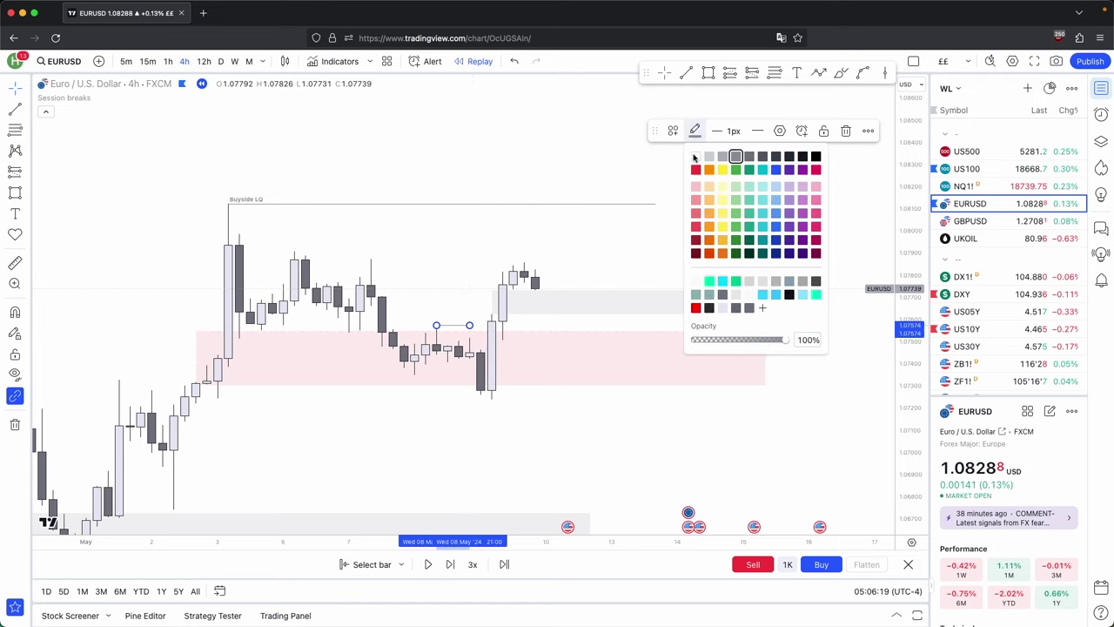
pyautogui.click(696, 169)
pyautogui.click(699, 191)
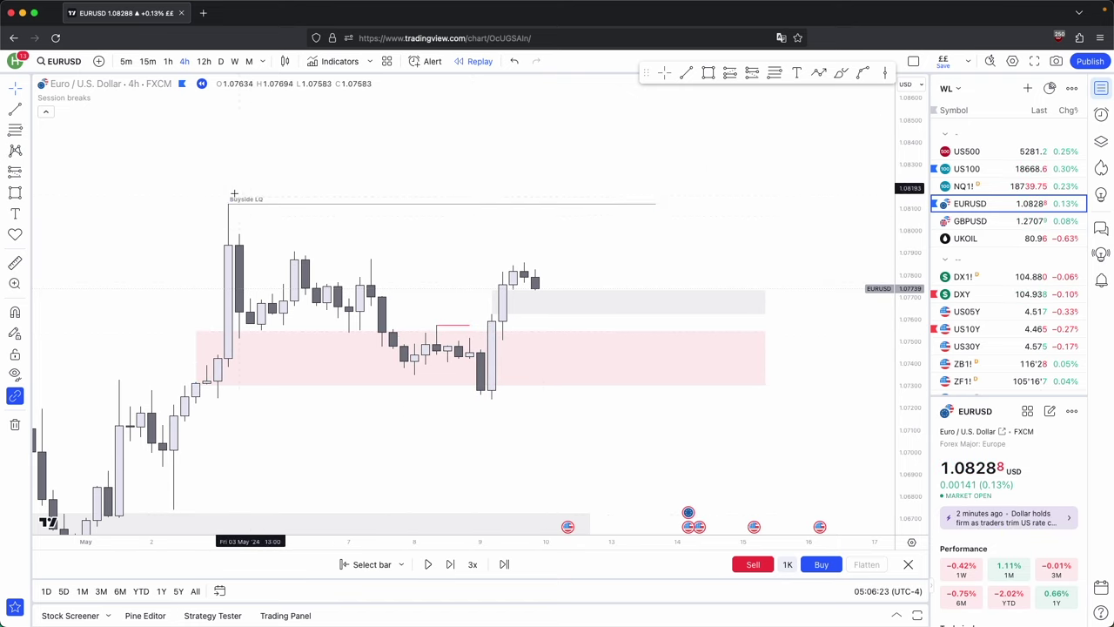
# Advance the replay to the 10 May 05:00 4-hour candle.
pyautogui.click(450, 565)
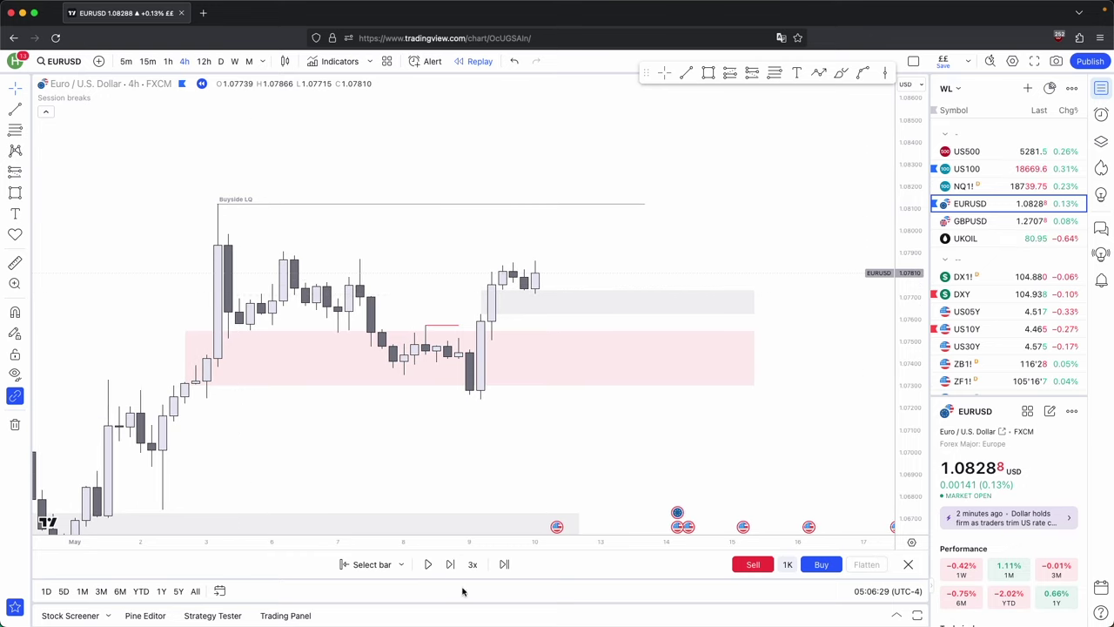
pyautogui.click(450, 564)
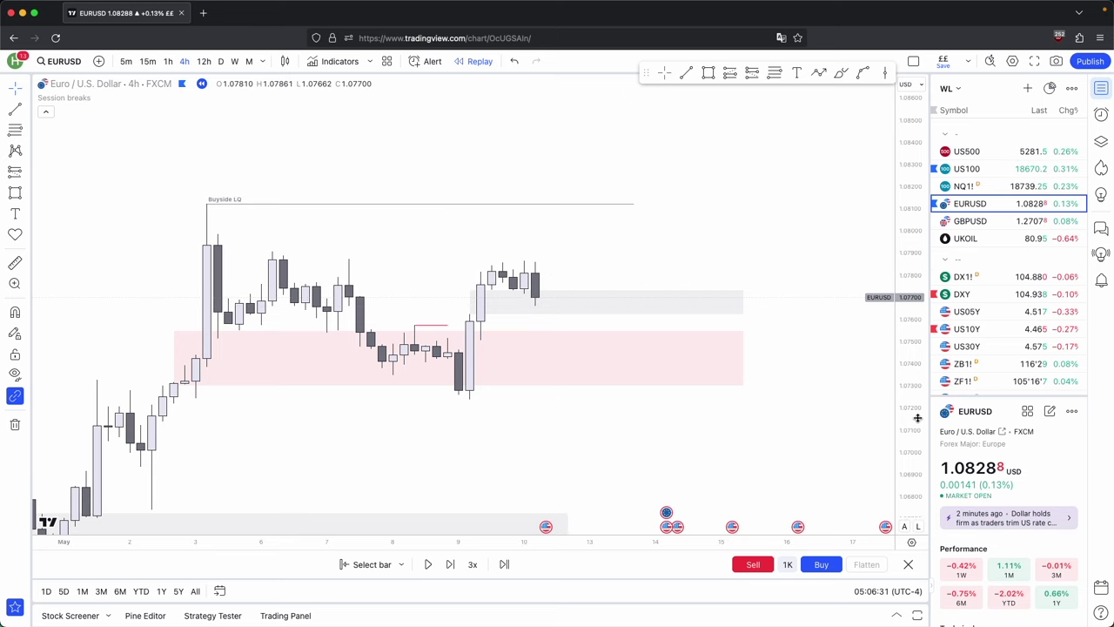
pyautogui.moveTo(914, 348); pyautogui.dragTo(914, 316)
pyautogui.scroll(1, 828, 381)
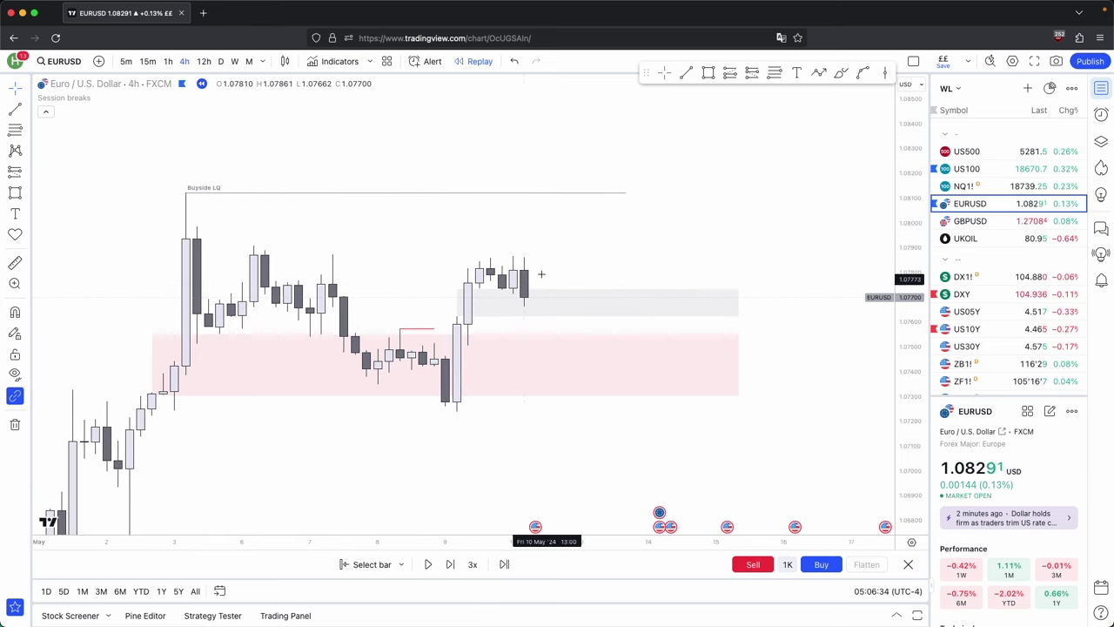
# Draw a red line along the recent highs near 1.0786 and a dark line at 1.07624 on the grey zone's lower edge.
pyautogui.click(686, 72)
pyautogui.keyDown('super'); pyautogui.click(514, 257); pyautogui.keyUp('super')
pyautogui.keyDown('shift'); pyautogui.click(570, 257); pyautogui.keyUp('shift')
pyautogui.click(686, 73)
pyautogui.moveTo(459, 316); pyautogui.dragTo(682, 316)
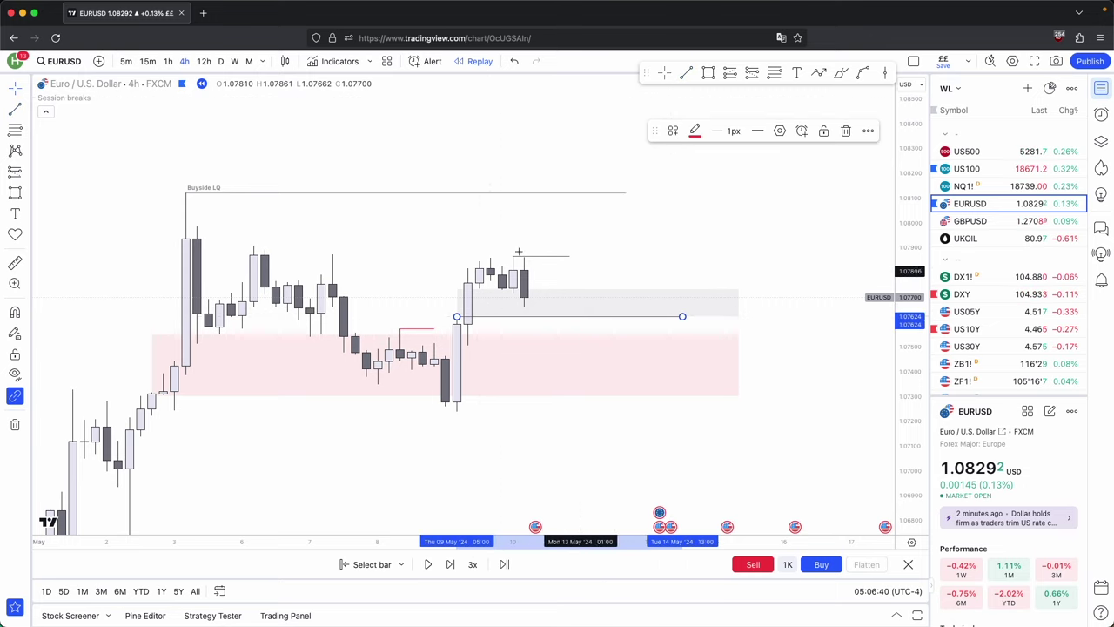
pyautogui.moveTo(514, 259); pyautogui.dragTo(490, 259)
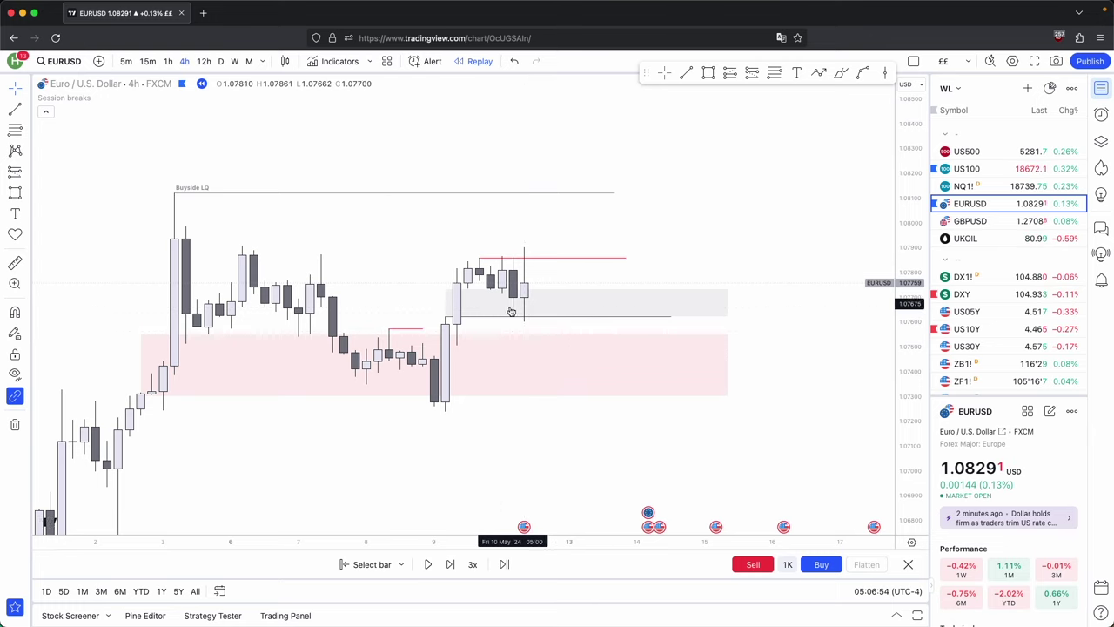
# Move the start of the grey 4-hour zone to the 9 May 09:00 candle.
pyautogui.moveTo(445, 302)
pyautogui.moveTo(446, 302); pyautogui.dragTo(457, 303)
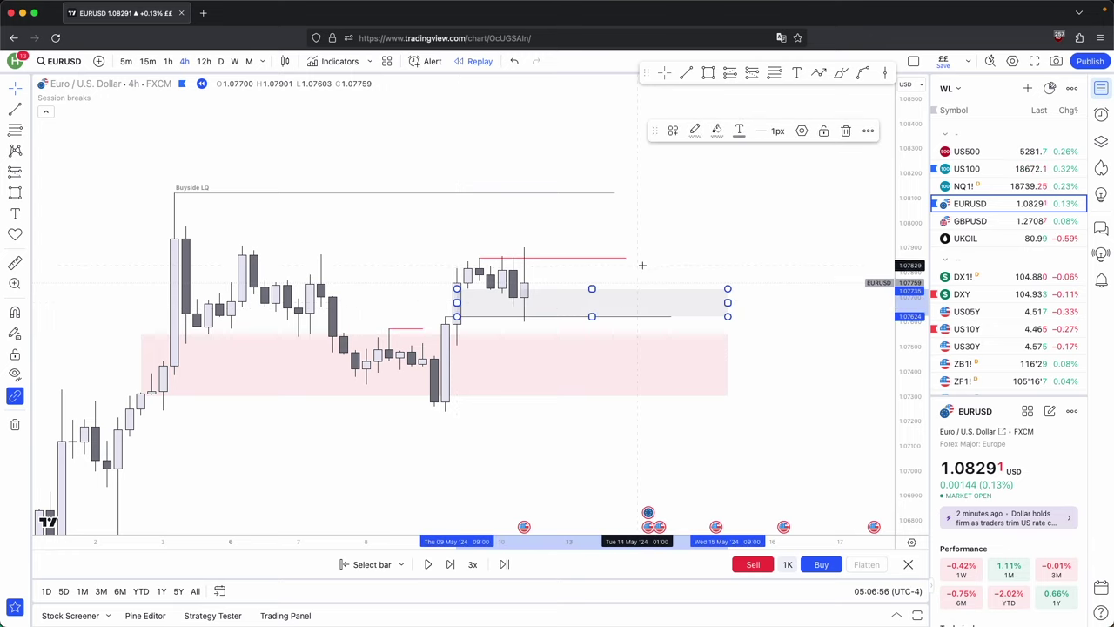
pyautogui.click(642, 266)
pyautogui.click(707, 72)
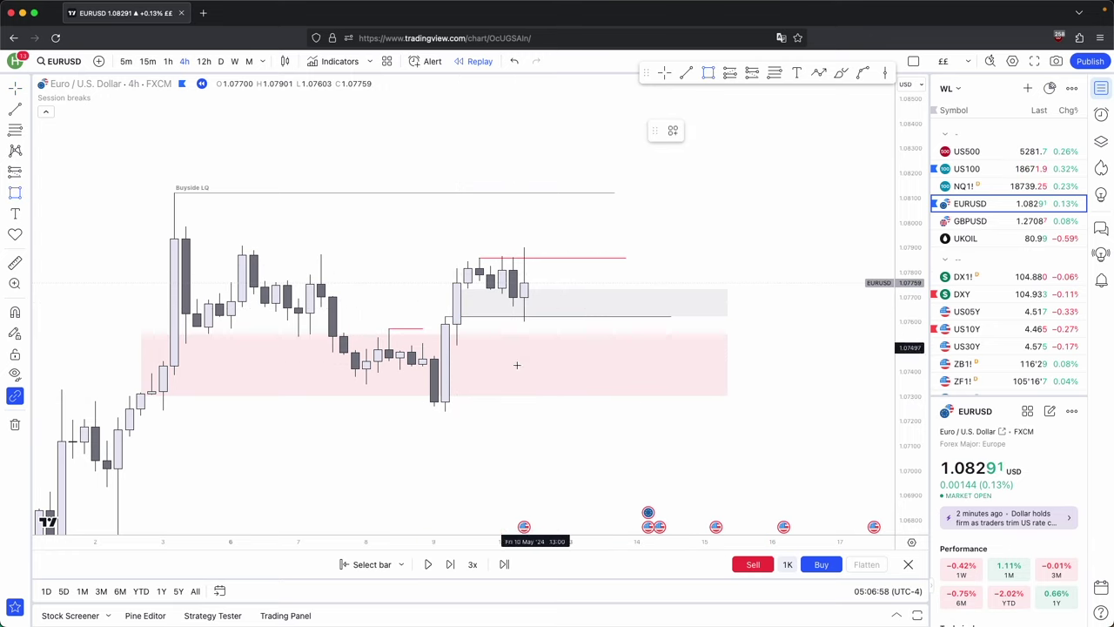
pyautogui.moveTo(411, 353)
pyautogui.mouseDown()
pyautogui.moveTo(434, 401)
pyautogui.moveTo(810, 421)
pyautogui.moveTo(728, 436)
pyautogui.mouseUp()
pyautogui.keyDown('super'); pyautogui.click(439, 393); pyautogui.keyUp('super')
pyautogui.press('Delete')
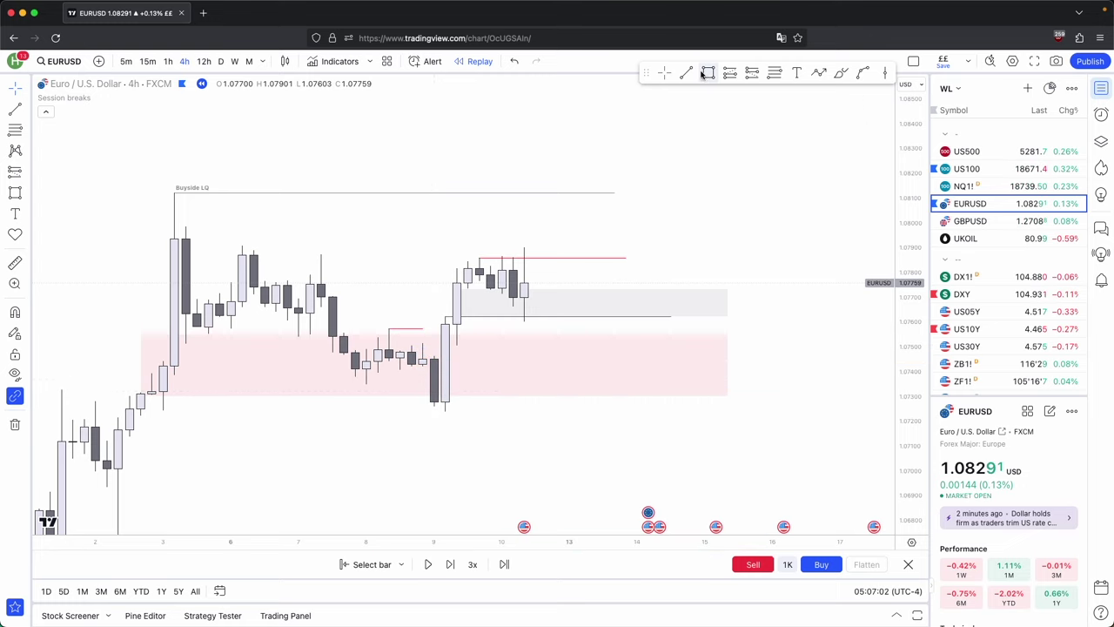
# Draw a thin grey rectangle inside the pink zone from the 9 May 01:00 candle, between 1.07506 and 1.07464.
pyautogui.moveTo(433, 356); pyautogui.dragTo(716, 346)
pyautogui.click(719, 264)
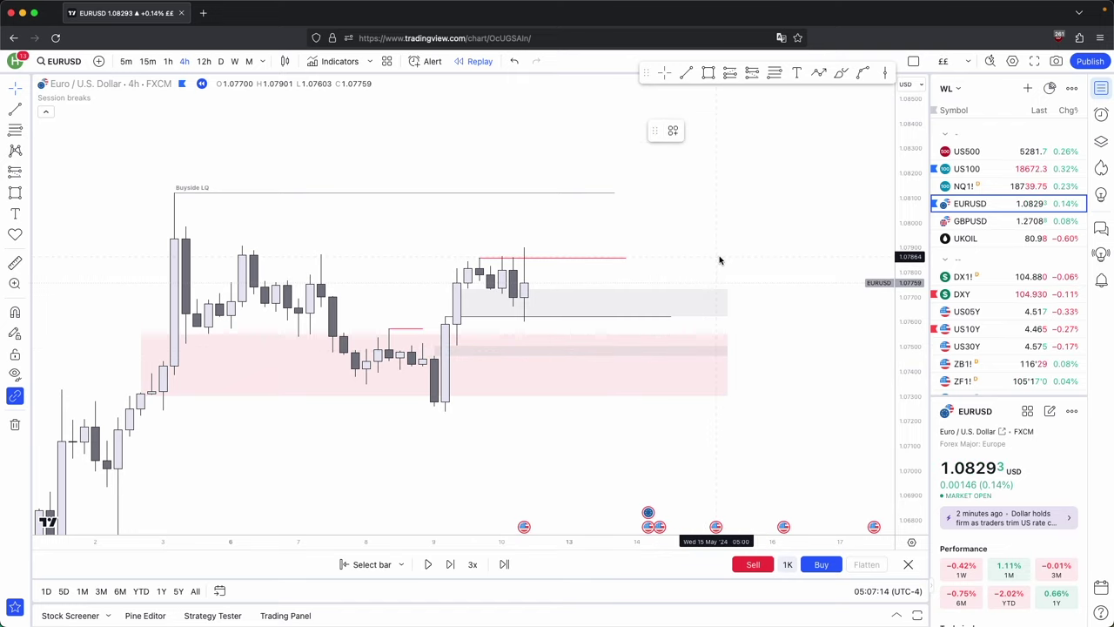
# Check the marked levels on the daily chart and return to the 4-hour timeframe.
pyautogui.click(220, 60)
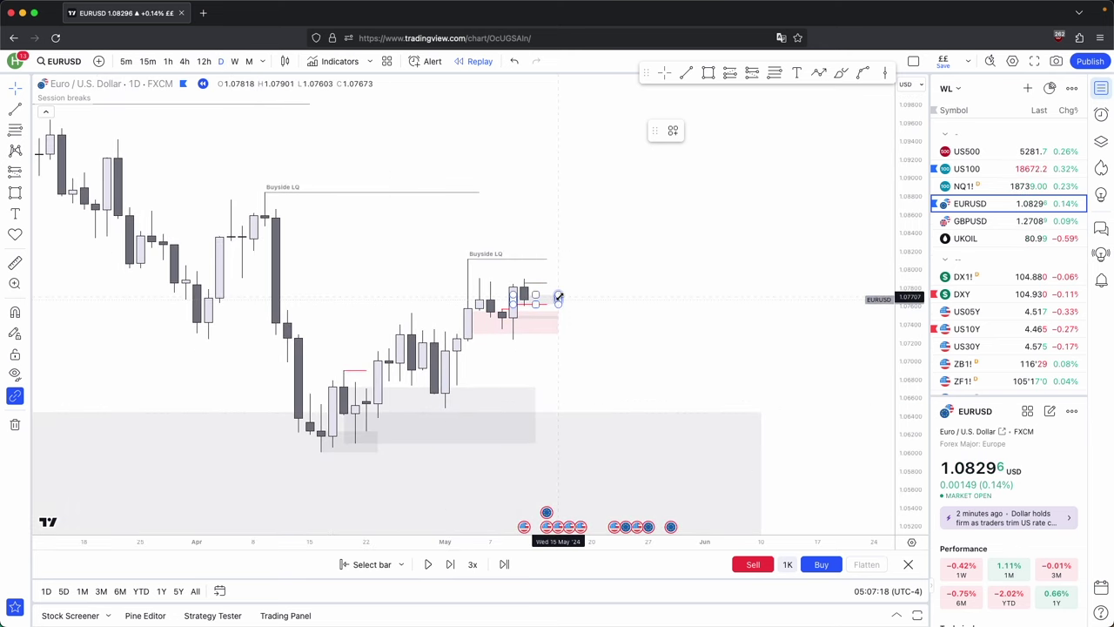
pyautogui.click(186, 61)
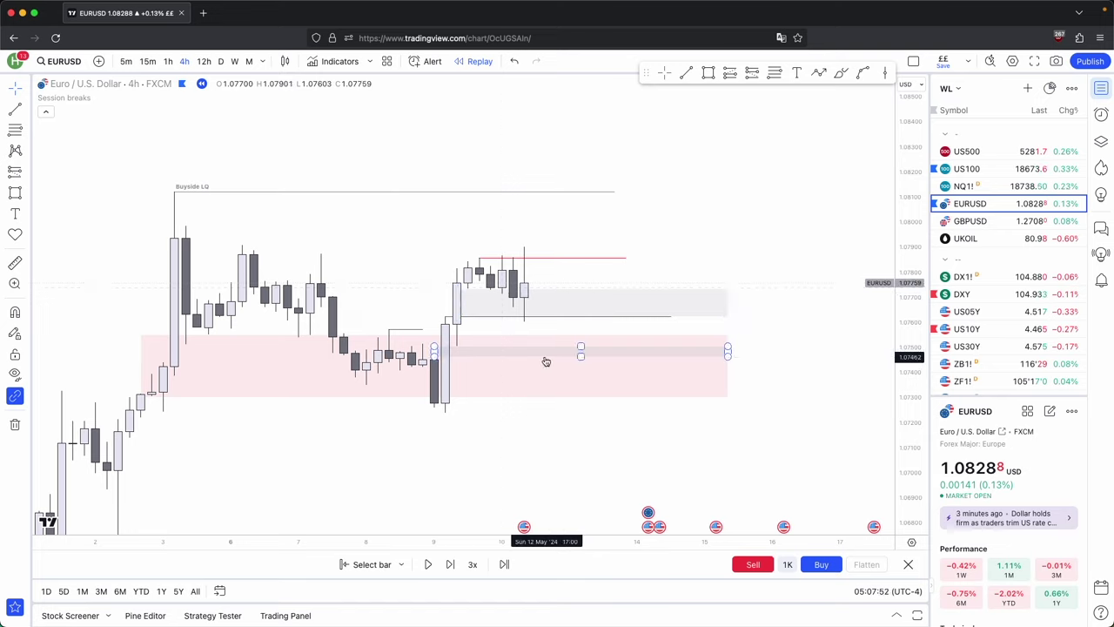
pyautogui.click(546, 358)
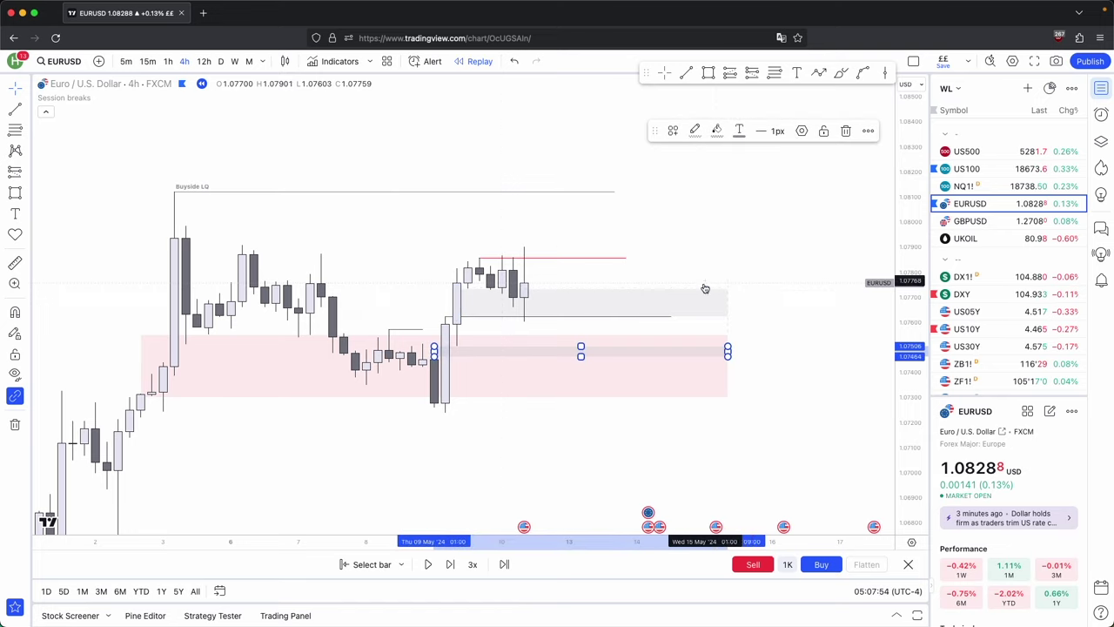
# Advance the replay to the 13 May 01:00 4-hour candle.
pyautogui.click(717, 317)
pyautogui.click(448, 565)
pyautogui.click(447, 564)
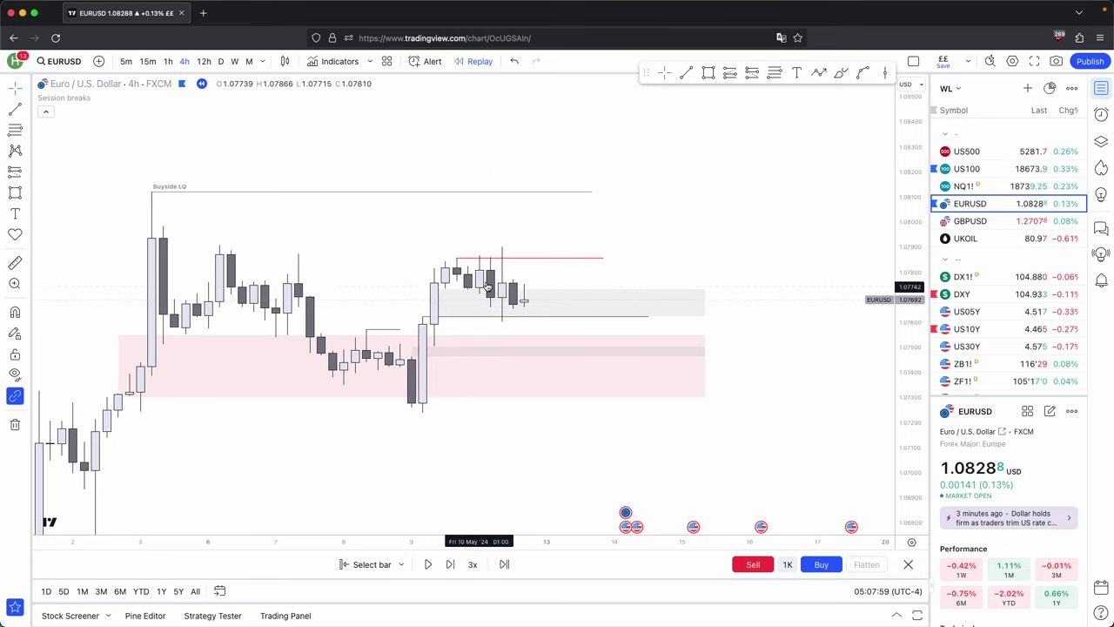
pyautogui.click(450, 565)
pyautogui.click(450, 564)
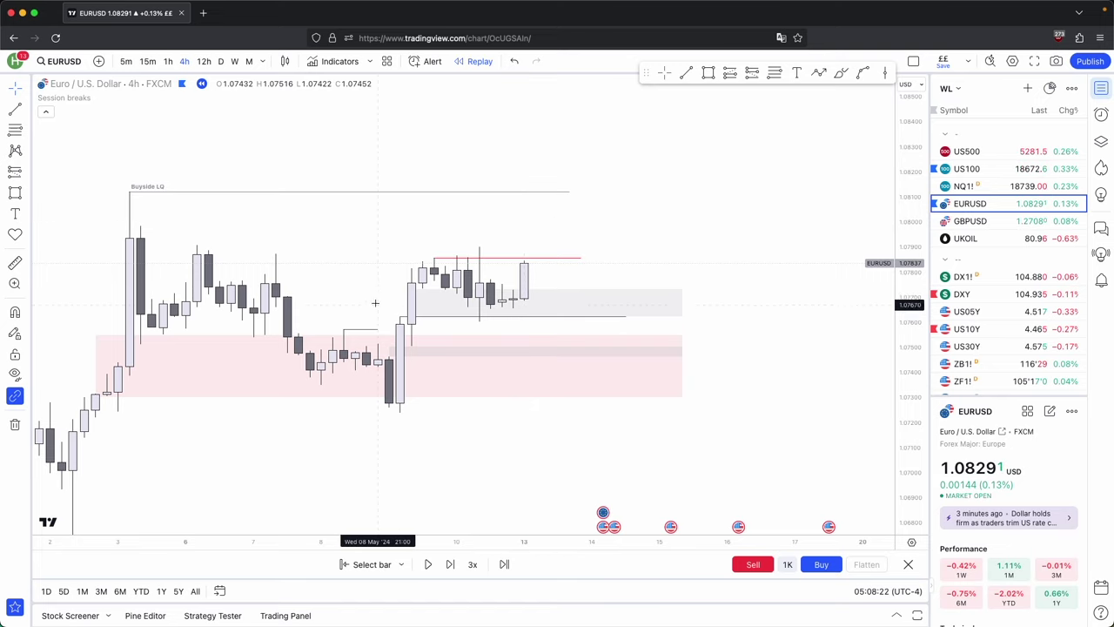
# Shorten the grey 4-hour zone so it ends at 15 May 05:00.
pyautogui.click(415, 304)
pyautogui.click(659, 267)
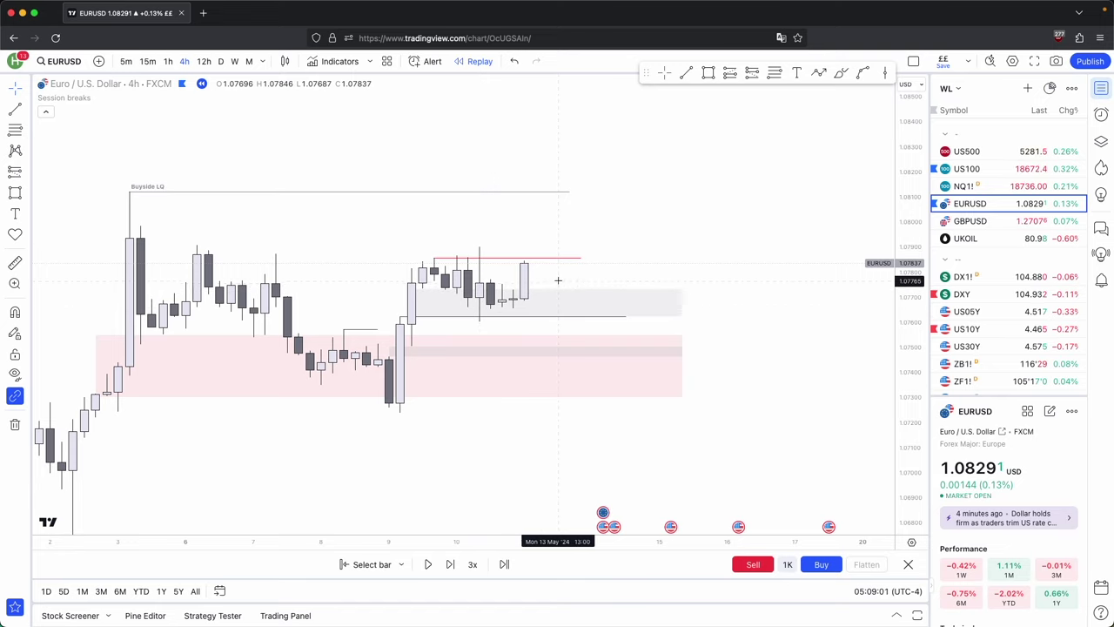
pyautogui.scroll(1, 562, 284)
pyautogui.moveTo(919, 456); pyautogui.dragTo(916, 413)
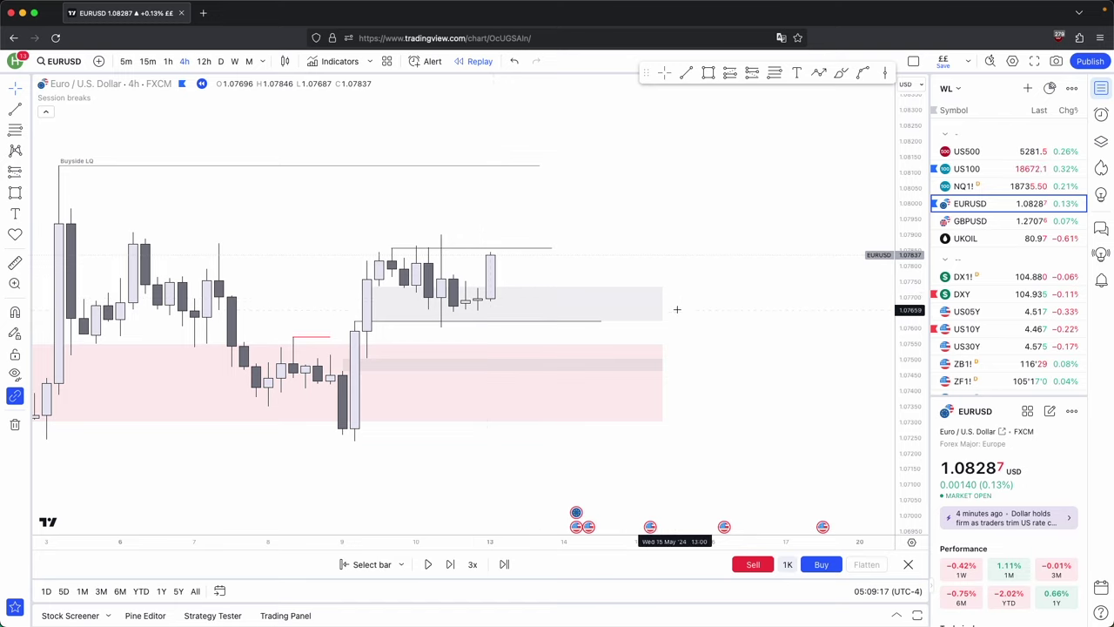
pyautogui.click(662, 310)
pyautogui.moveTo(662, 321)
pyautogui.mouseDown()
pyautogui.moveTo(671, 321)
pyautogui.moveTo(651, 323)
pyautogui.mouseUp()
pyautogui.click(707, 350)
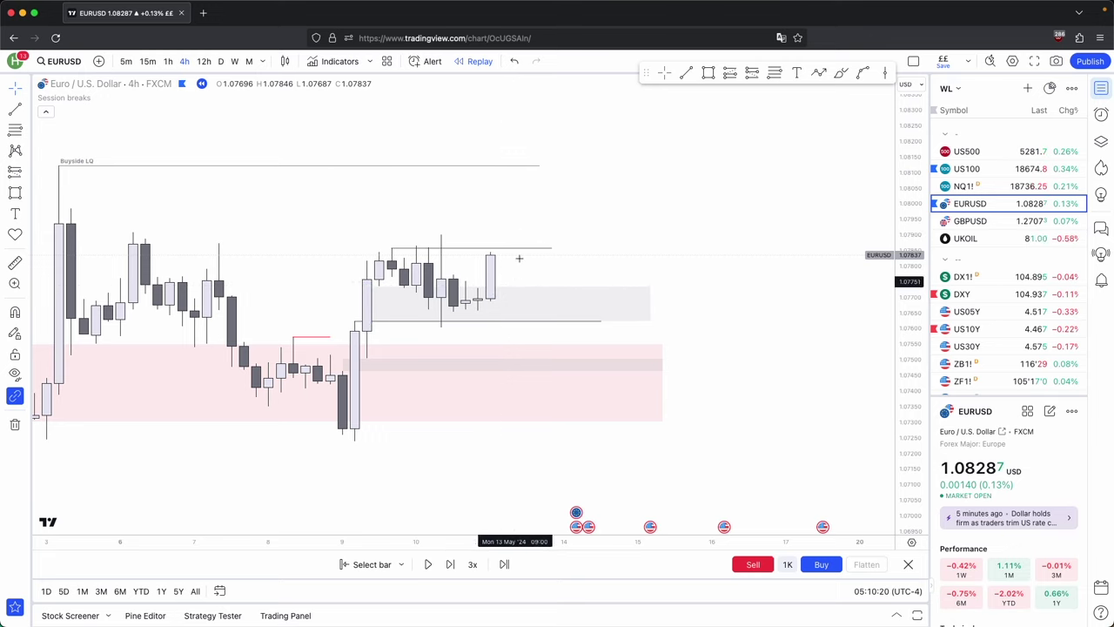
pyautogui.click(646, 303)
pyautogui.moveTo(645, 304); pyautogui.dragTo(649, 308)
# Delete the thin grey rectangle inside the pink zone and the horizontal lines at 1.07624 and about 1.0786.
pyautogui.click(661, 366)
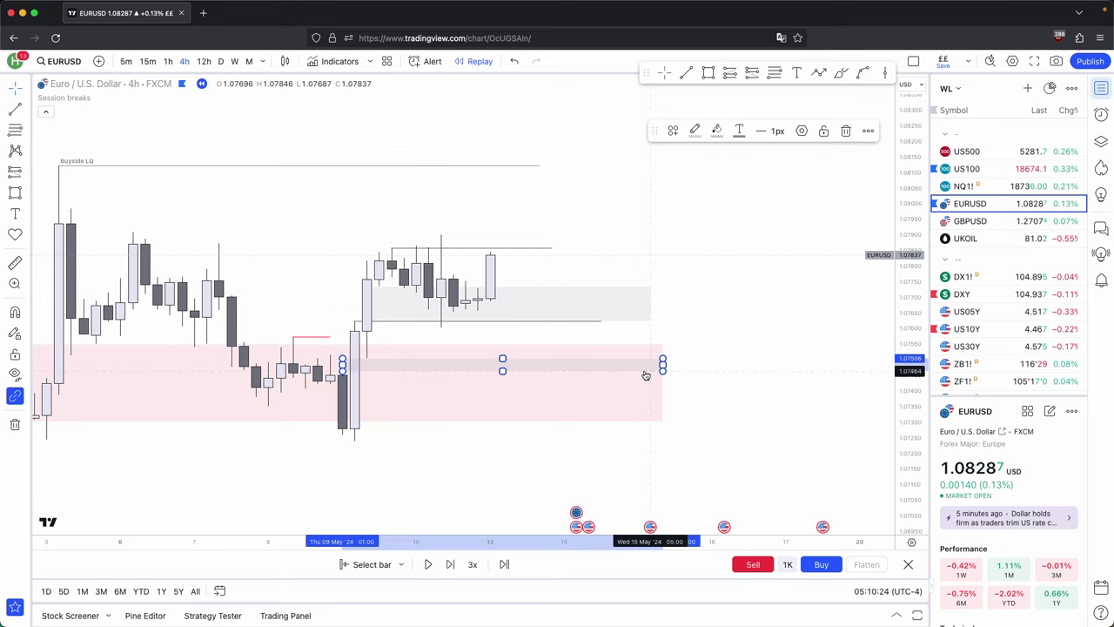
pyautogui.click(846, 130)
pyautogui.click(488, 323)
pyautogui.click(845, 130)
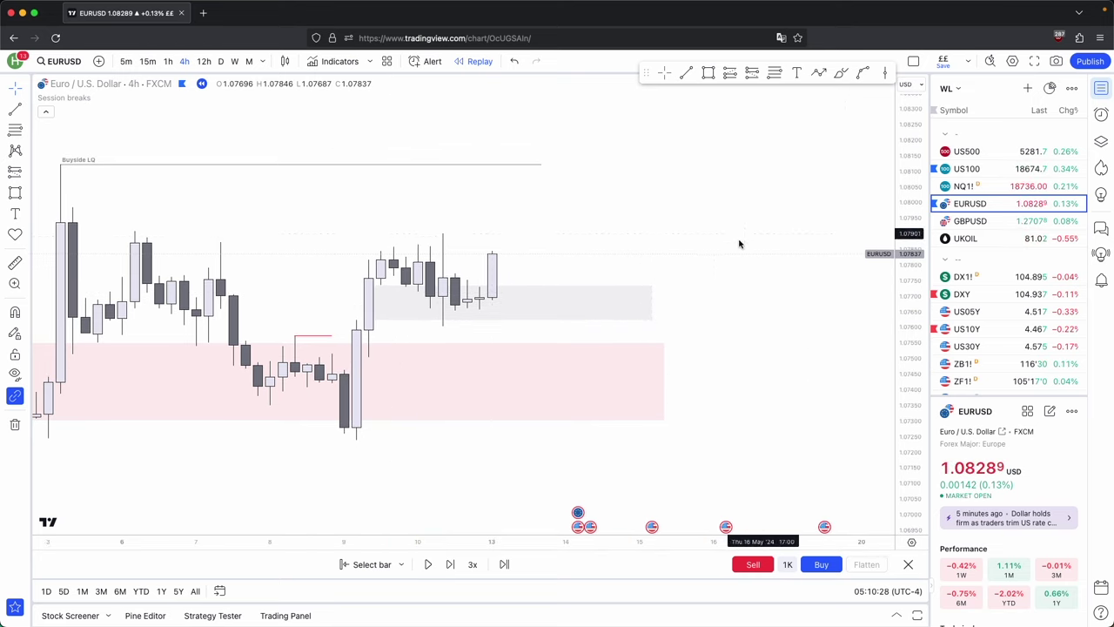
# Switch the chart to the 15-minute timeframe.
pyautogui.moveTo(740, 244); pyautogui.dragTo(772, 241)
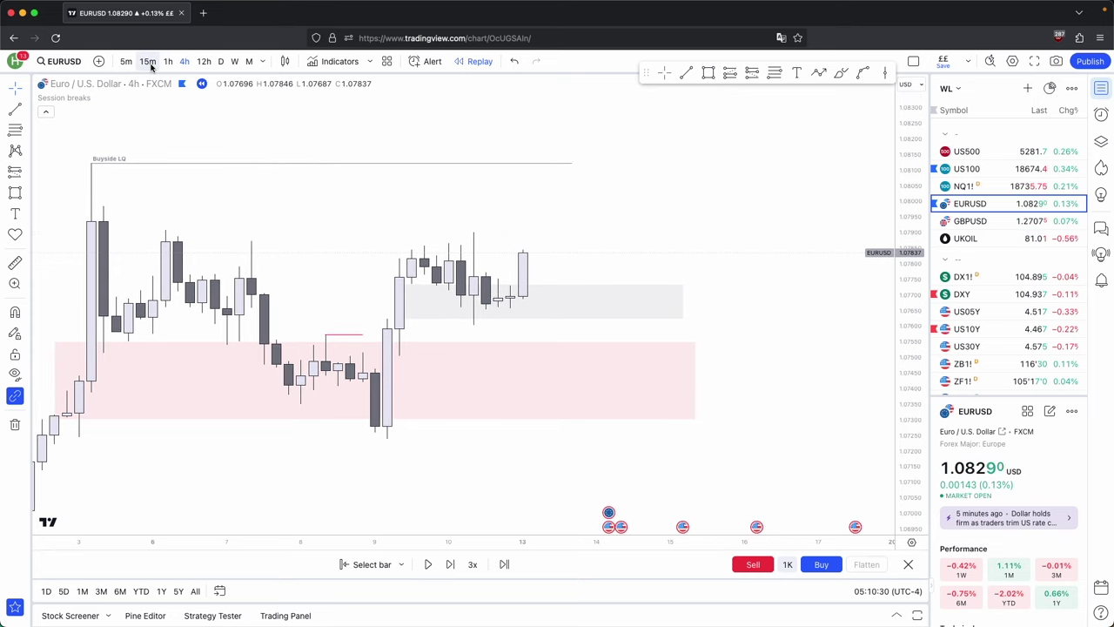
pyautogui.click(150, 65)
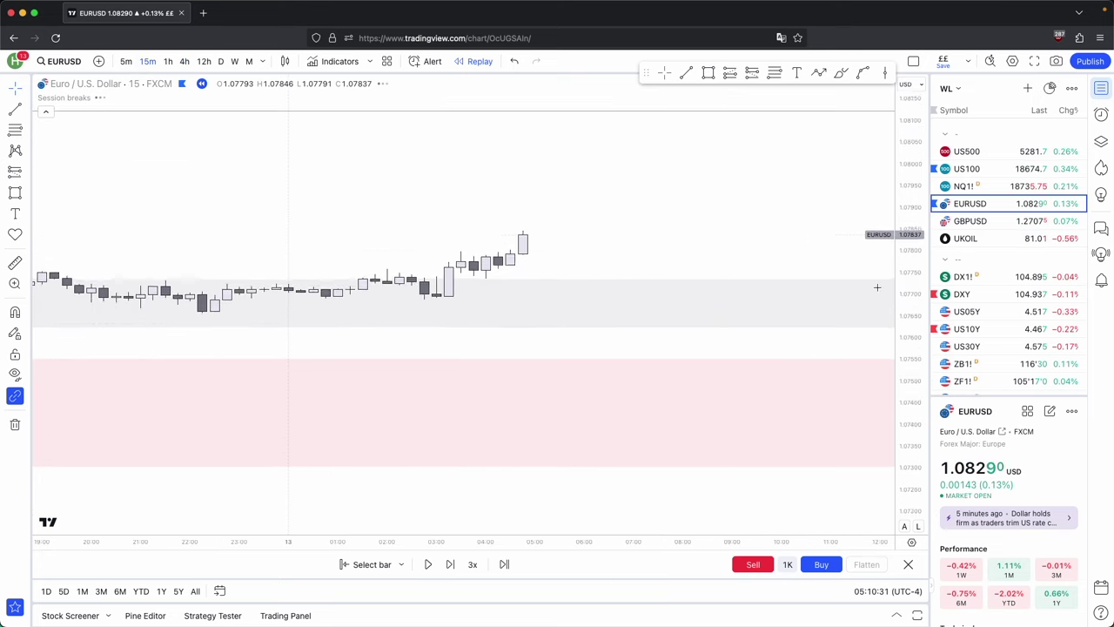
pyautogui.click(737, 254)
pyautogui.moveTo(736, 254); pyautogui.dragTo(721, 279)
pyautogui.click(721, 279)
pyautogui.scroll(-5, 713, 261)
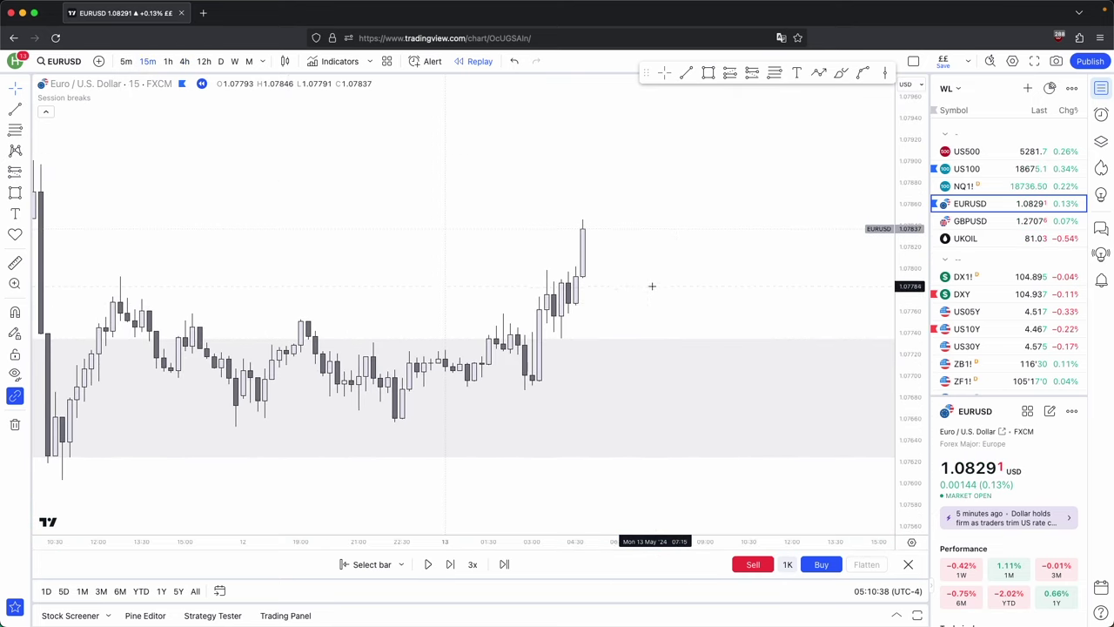
# Mark the 15-minute swing highs at 1.07758 and about 1.0780 with short horizontal lines, changing the first line's colour.
pyautogui.click(486, 314)
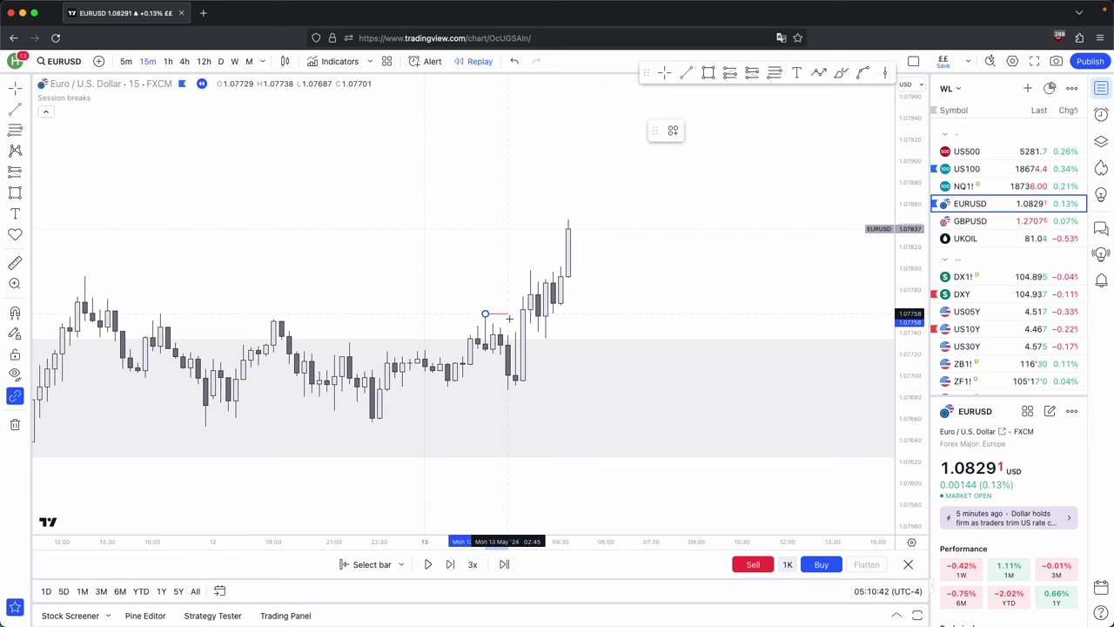
pyautogui.click(509, 314)
pyautogui.click(696, 129)
pyautogui.click(696, 170)
pyautogui.click(621, 276)
pyautogui.click(688, 72)
pyautogui.click(531, 270)
pyautogui.click(553, 270)
pyautogui.click(663, 245)
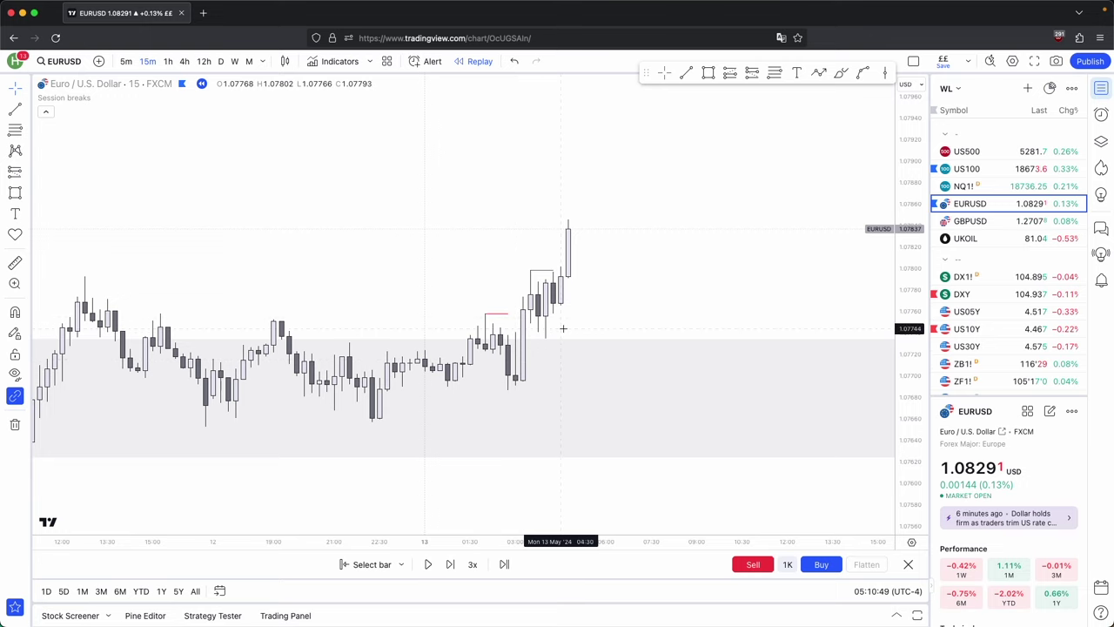
# Advance the replay to the 13 May 05:00 candle and draw a Fibonacci retracement from the 1.07735 low to the 1.07888 high.
pyautogui.click(450, 564)
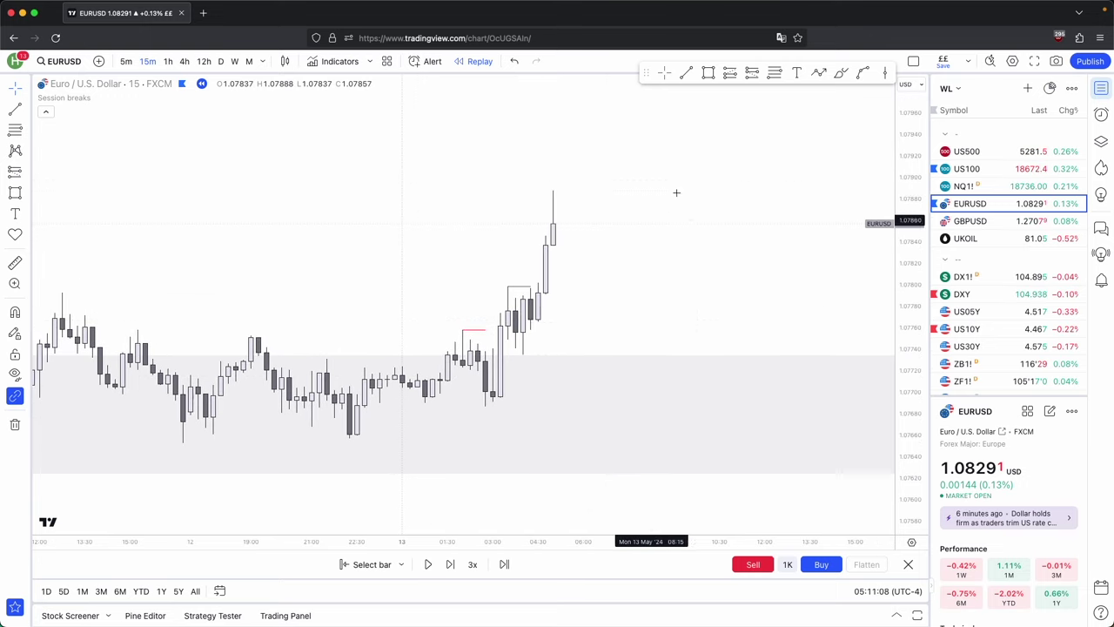
pyautogui.moveTo(677, 194); pyautogui.dragTo(626, 207)
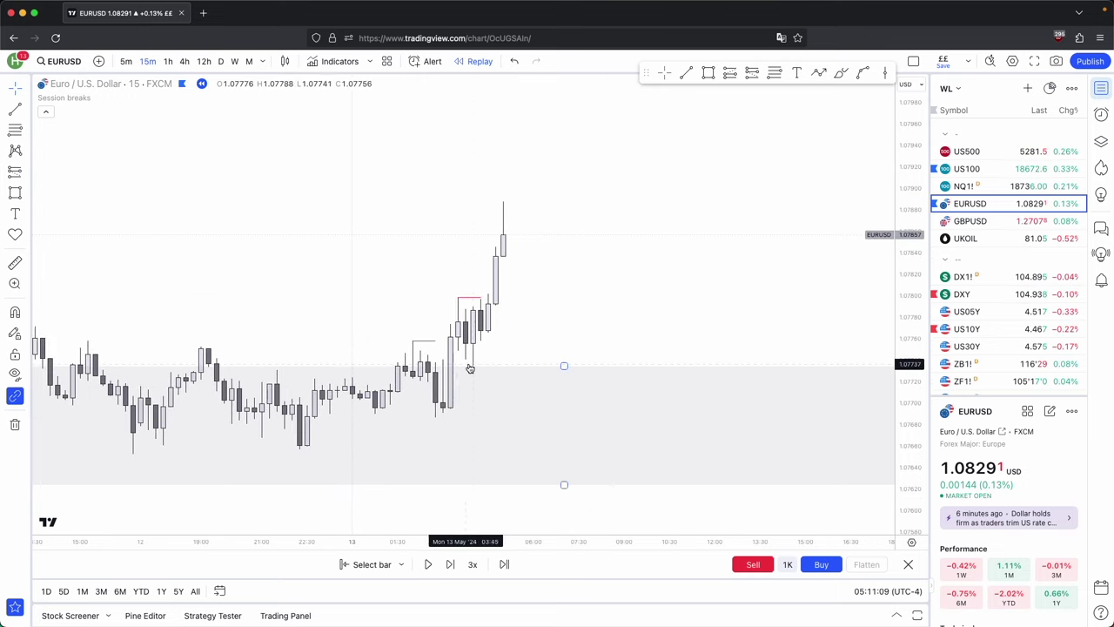
pyautogui.click(776, 74)
pyautogui.click(472, 366)
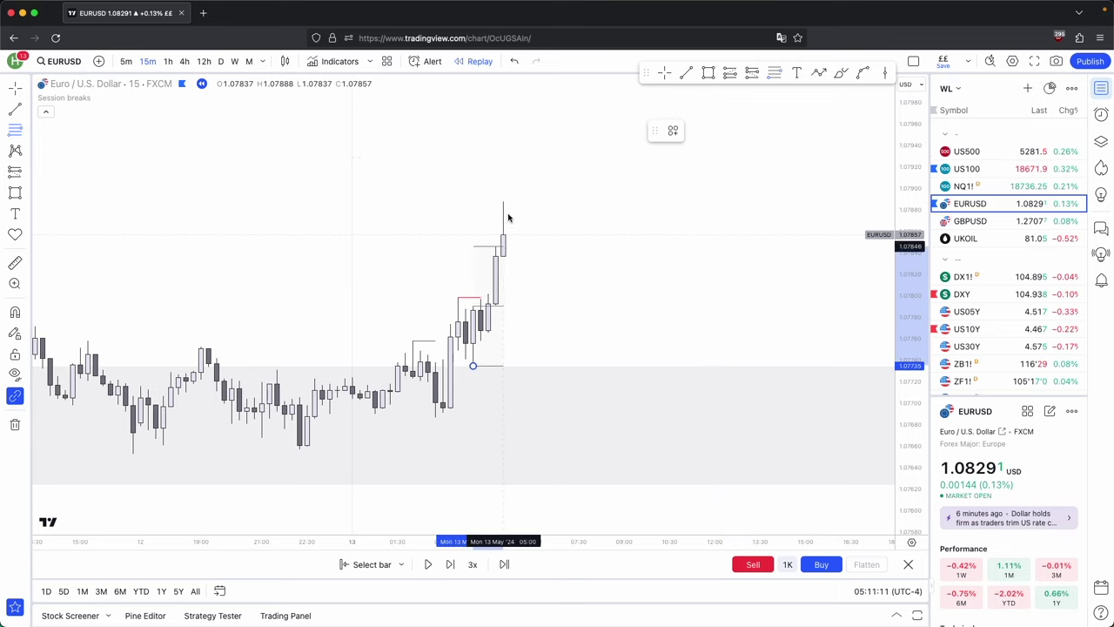
pyautogui.click(505, 202)
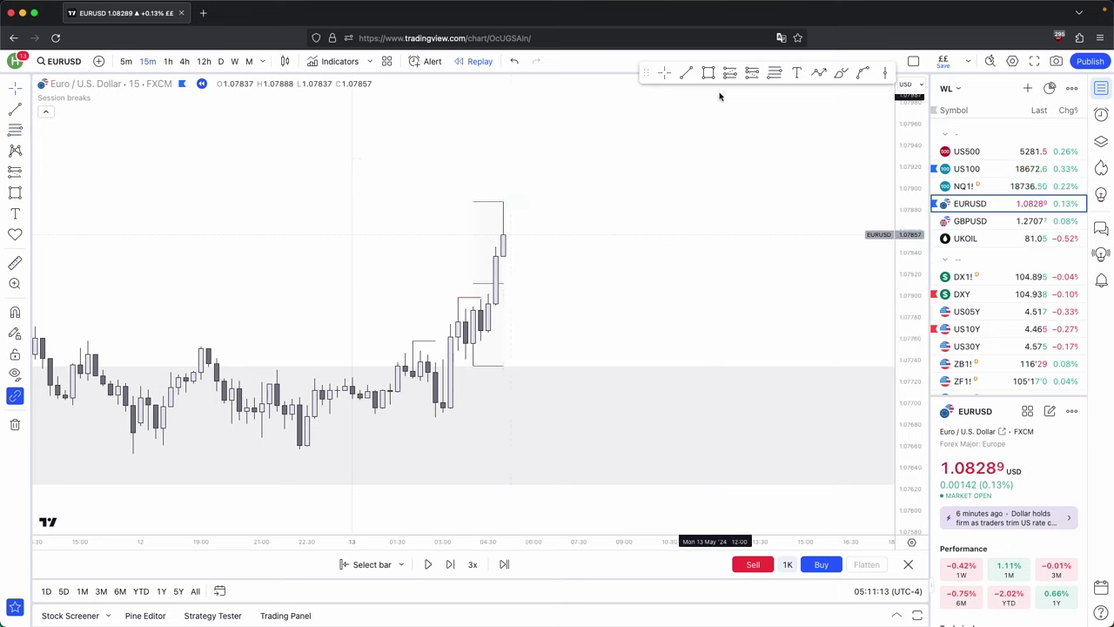
# Draw a grey zone over the body of the 04:15 candle, from about 1.07787 down to 1.07768.
pyautogui.click(481, 340)
pyautogui.moveTo(481, 341)
pyautogui.mouseDown()
pyautogui.moveTo(480, 330)
pyautogui.moveTo(624, 323)
pyautogui.moveTo(466, 343)
pyautogui.mouseUp()
pyautogui.click(628, 347)
pyautogui.click(599, 352)
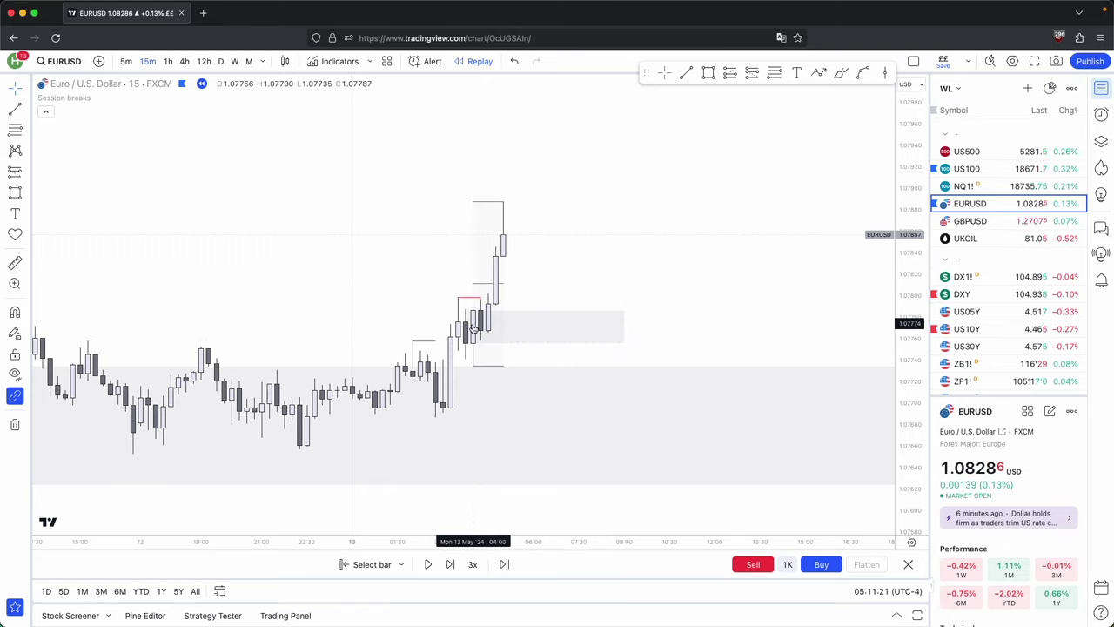
pyautogui.moveTo(465, 343); pyautogui.dragTo(480, 331)
pyautogui.click(617, 271)
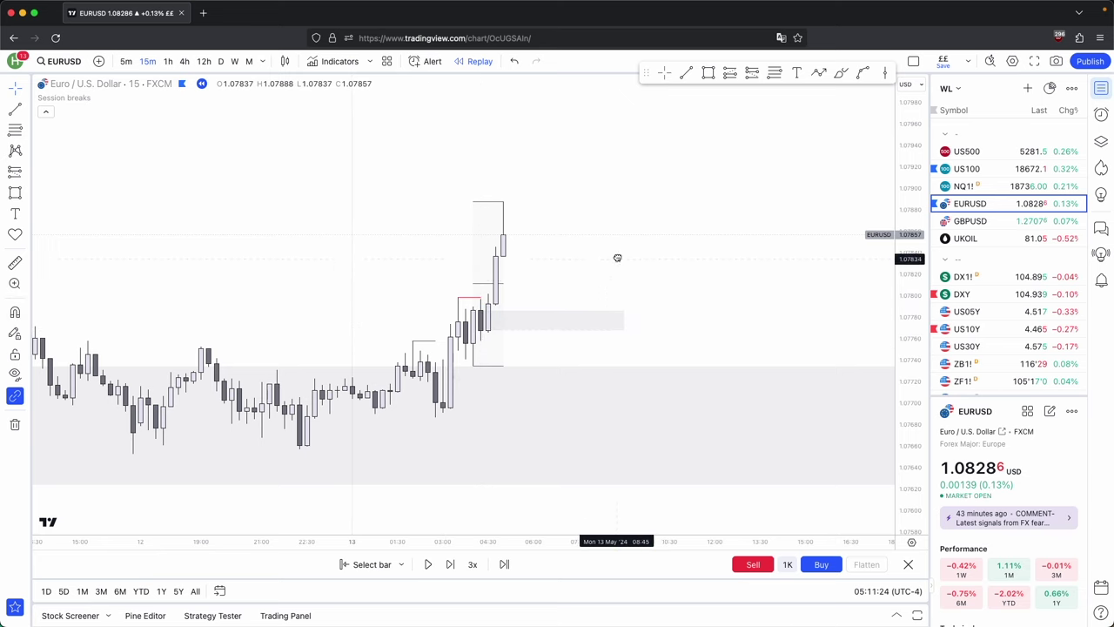
# Place a long position with entry at 1.07787, stop at 1.07733 and target at about 1.07900.
pyautogui.moveTo(619, 256); pyautogui.dragTo(603, 260)
pyautogui.click(730, 73)
pyautogui.click(554, 353)
pyautogui.moveTo(592, 359); pyautogui.dragTo(534, 321)
pyautogui.moveTo(493, 364); pyautogui.dragTo(494, 371)
pyautogui.moveTo(493, 262); pyautogui.dragTo(496, 166)
pyautogui.scroll(-3, 839, 349)
pyautogui.scroll(-3, 720, 329)
pyautogui.moveTo(736, 302); pyautogui.dragTo(728, 317)
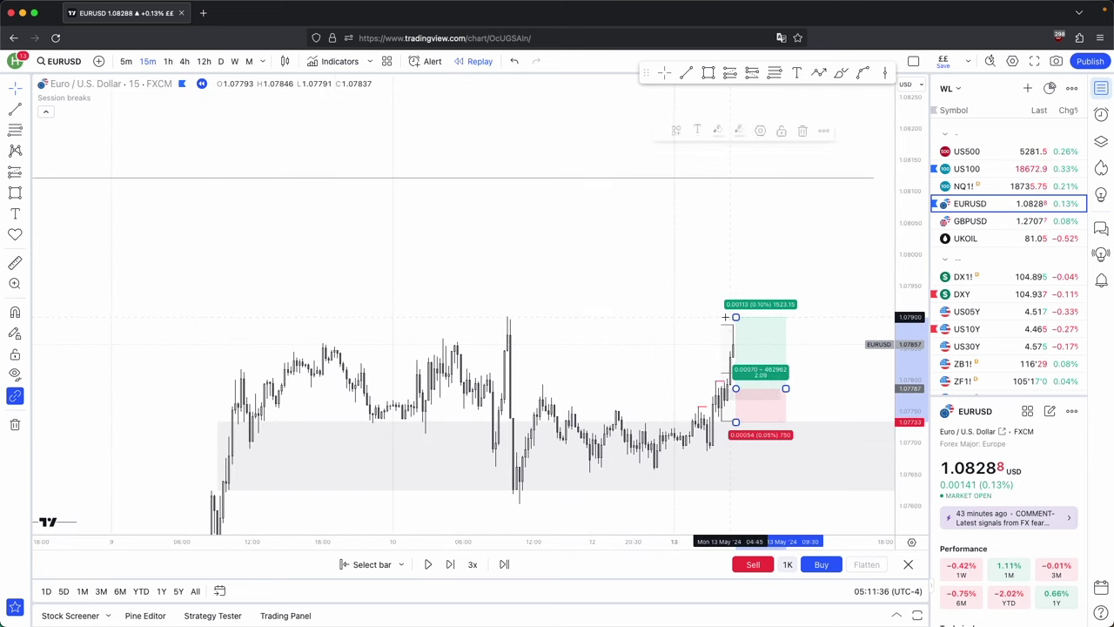
pyautogui.click(662, 322)
# Draw a horizontal Buyside LQ line on the 1-hour chart from the 6 May high at about 1.07907 past the current candle.
pyautogui.moveTo(625, 327); pyautogui.dragTo(591, 300)
pyautogui.scroll(-3, 591, 300)
pyautogui.click(169, 61)
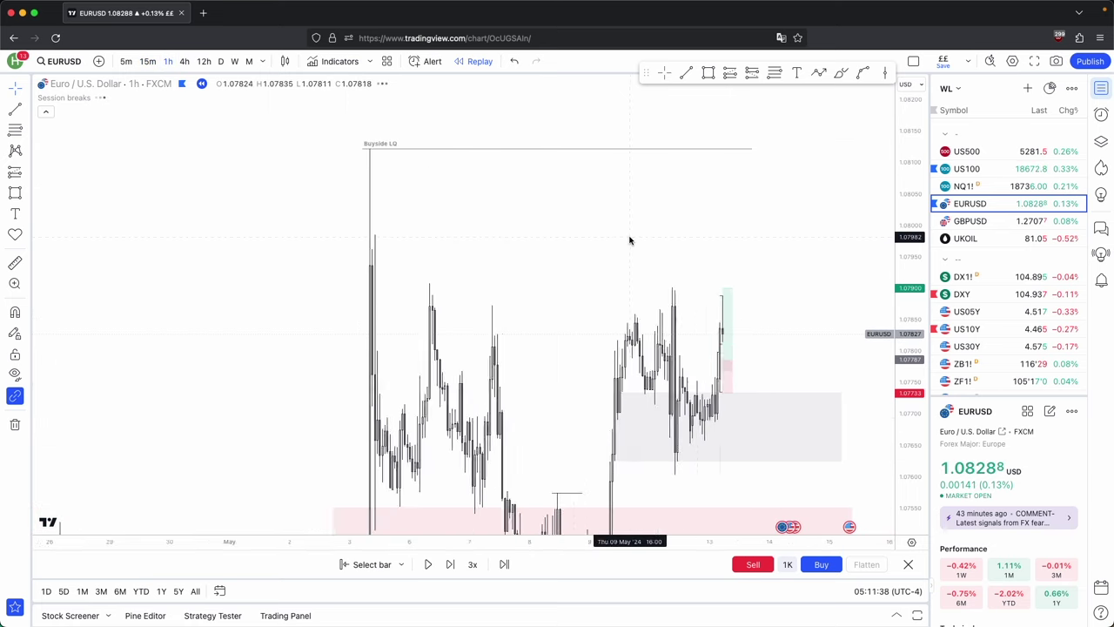
pyautogui.scroll(-3, 644, 305)
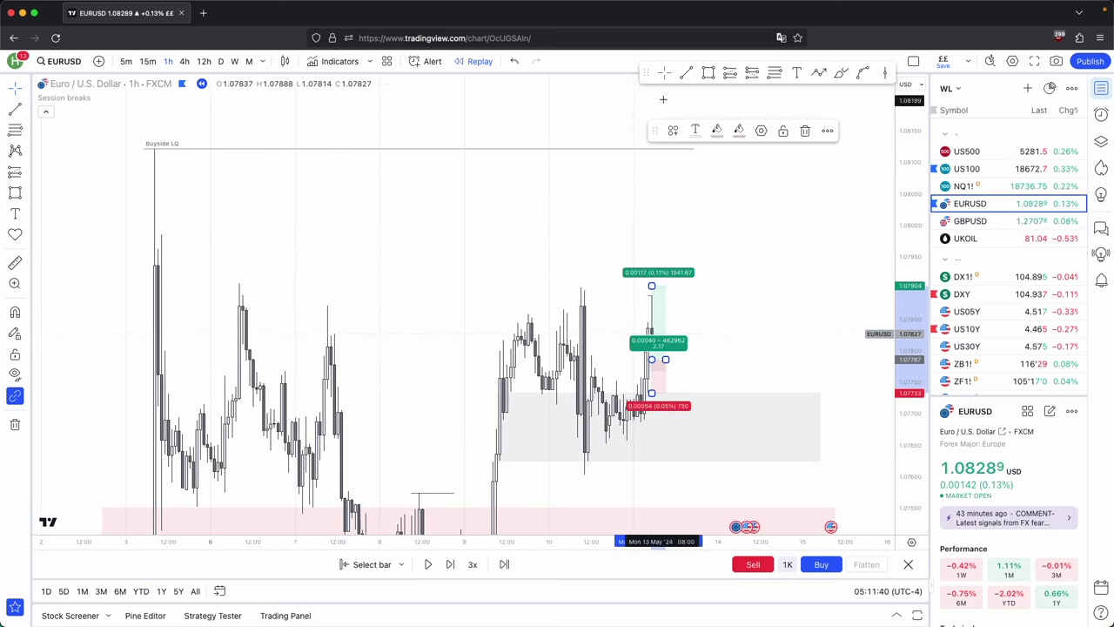
pyautogui.click(580, 289)
pyautogui.click(577, 346)
pyautogui.moveTo(577, 345); pyautogui.dragTo(239, 284)
pyautogui.moveTo(581, 288)
pyautogui.mouseDown()
pyautogui.moveTo(658, 296)
pyautogui.moveTo(582, 285)
pyautogui.mouseUp()
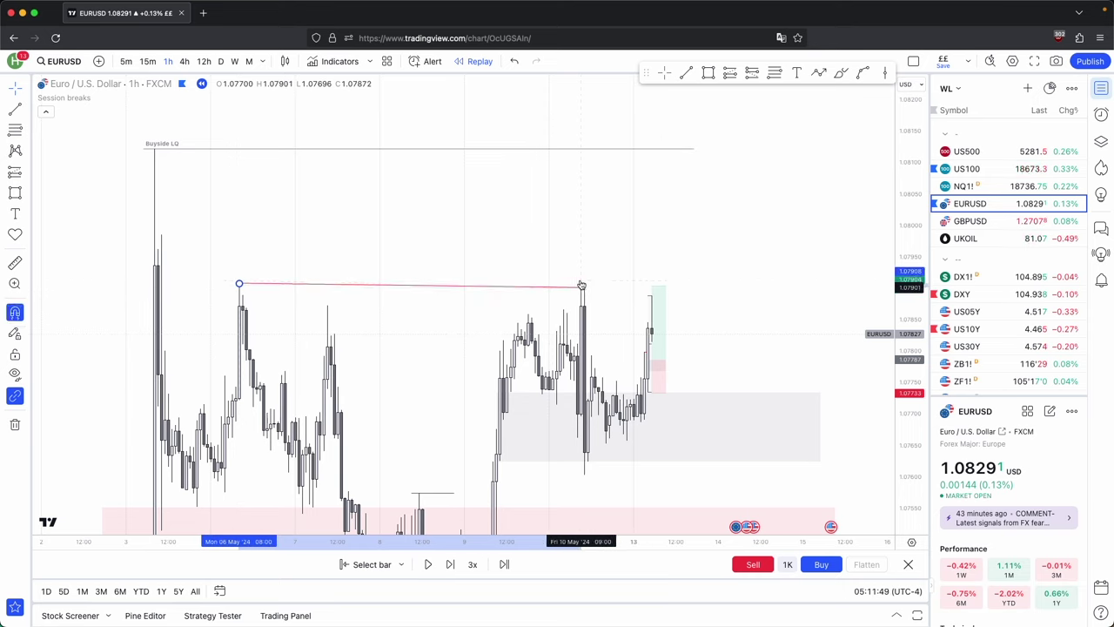
pyautogui.moveTo(581, 288); pyautogui.dragTo(733, 284)
# Raise the long position's target to 1.07907 and return to the 15-minute timeframe.
pyautogui.click(654, 319)
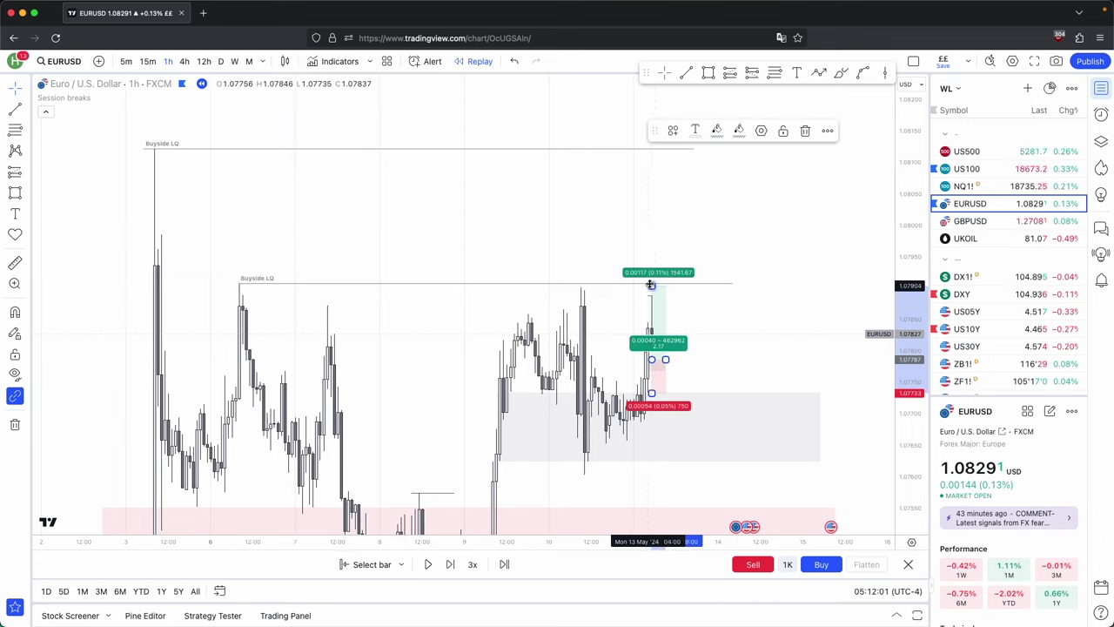
pyautogui.moveTo(652, 285); pyautogui.dragTo(653, 284)
pyautogui.click(147, 61)
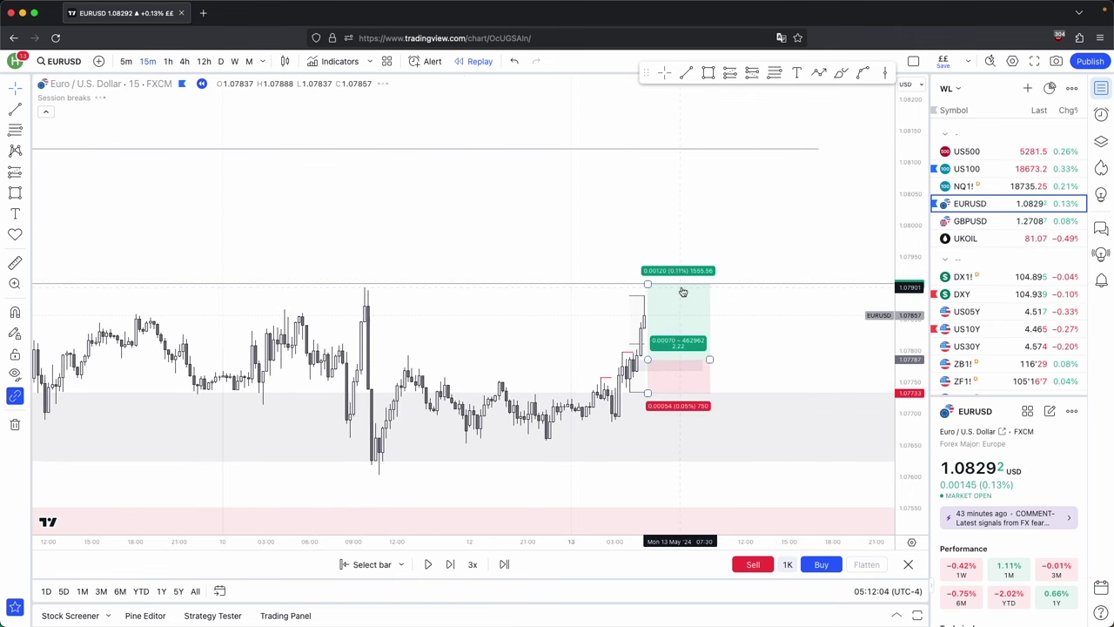
# Advance the replay on the 15-minute chart to the 13 May 06:45 candle.
pyautogui.scroll(2, 765, 350)
pyautogui.click(552, 365)
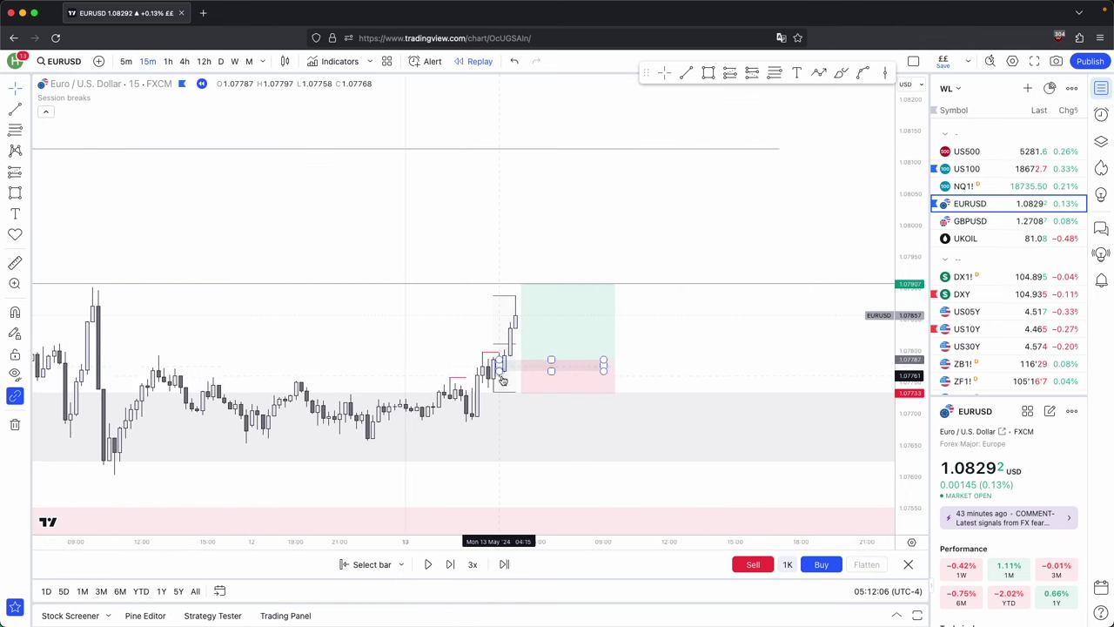
pyautogui.click(647, 214)
pyautogui.moveTo(697, 351); pyautogui.dragTo(717, 322)
pyautogui.moveTo(903, 435); pyautogui.dragTo(901, 405)
pyautogui.click(447, 566)
pyautogui.click(447, 567)
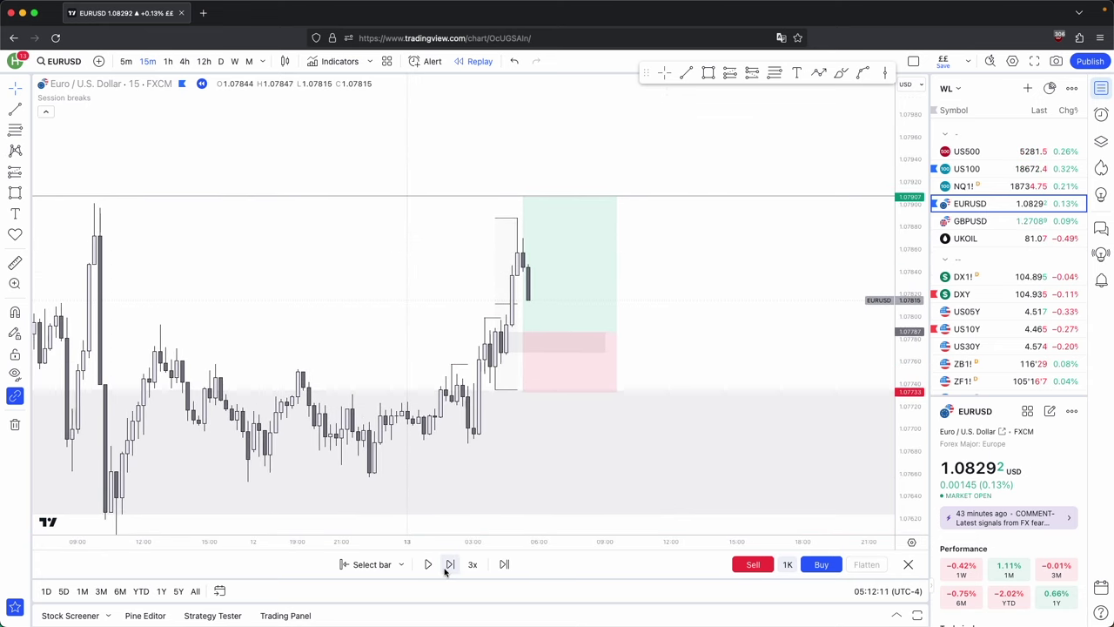
pyautogui.click(448, 565)
pyautogui.click(449, 565)
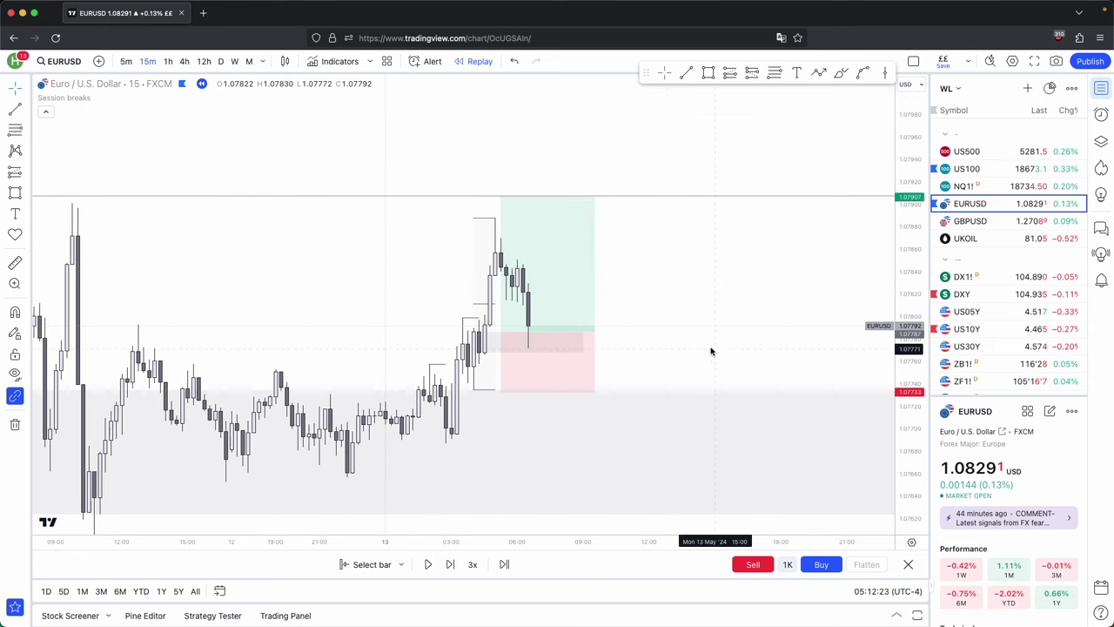
pyautogui.click(450, 564)
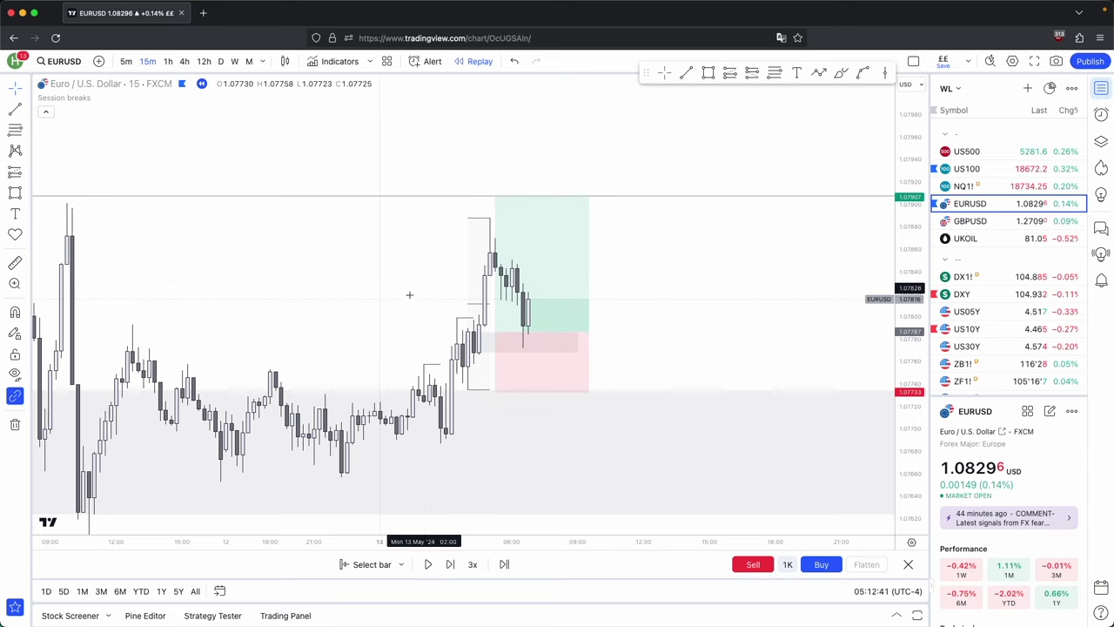
# Extend the small grey entry zone to about 14:00 on 13 May.
pyautogui.moveTo(577, 342); pyautogui.dragTo(689, 366)
pyautogui.click(709, 315)
pyautogui.click(477, 344)
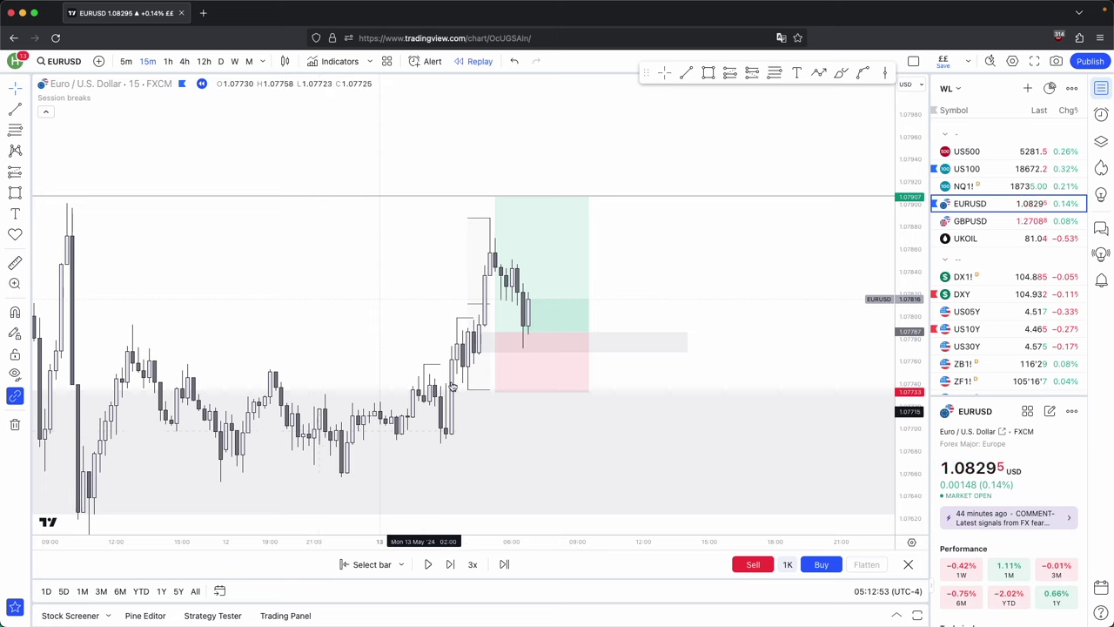
# Check the buyside liquidity levels and the pink zone on the 4-hour and daily charts, and return to the 15-minute timeframe.
pyautogui.click(182, 61)
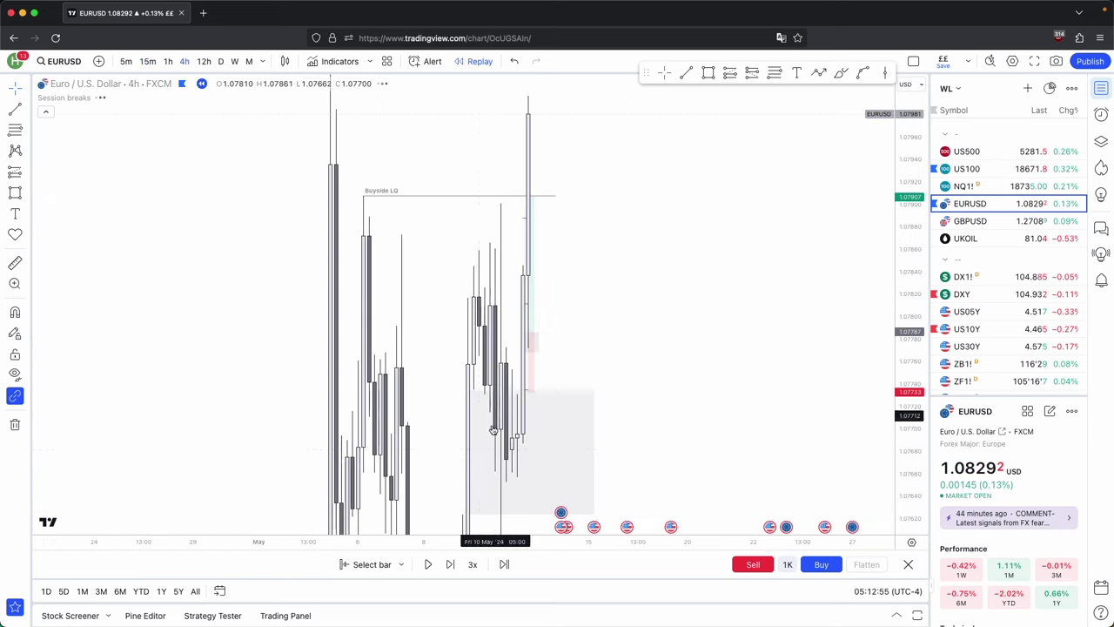
pyautogui.click(221, 62)
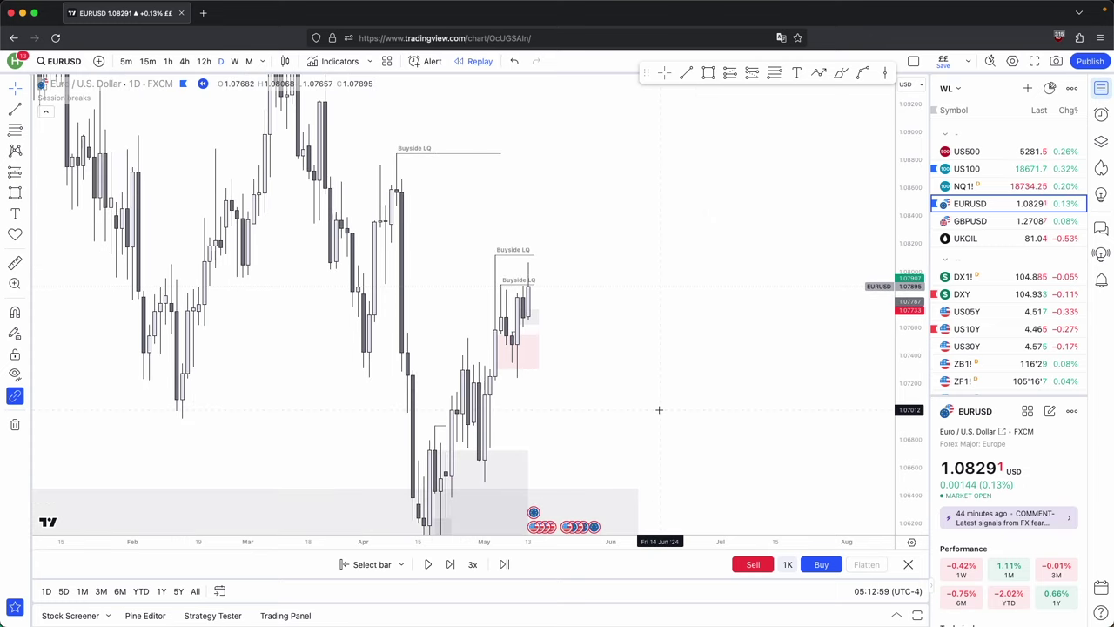
pyautogui.click(548, 358)
pyautogui.moveTo(544, 363); pyautogui.dragTo(539, 362)
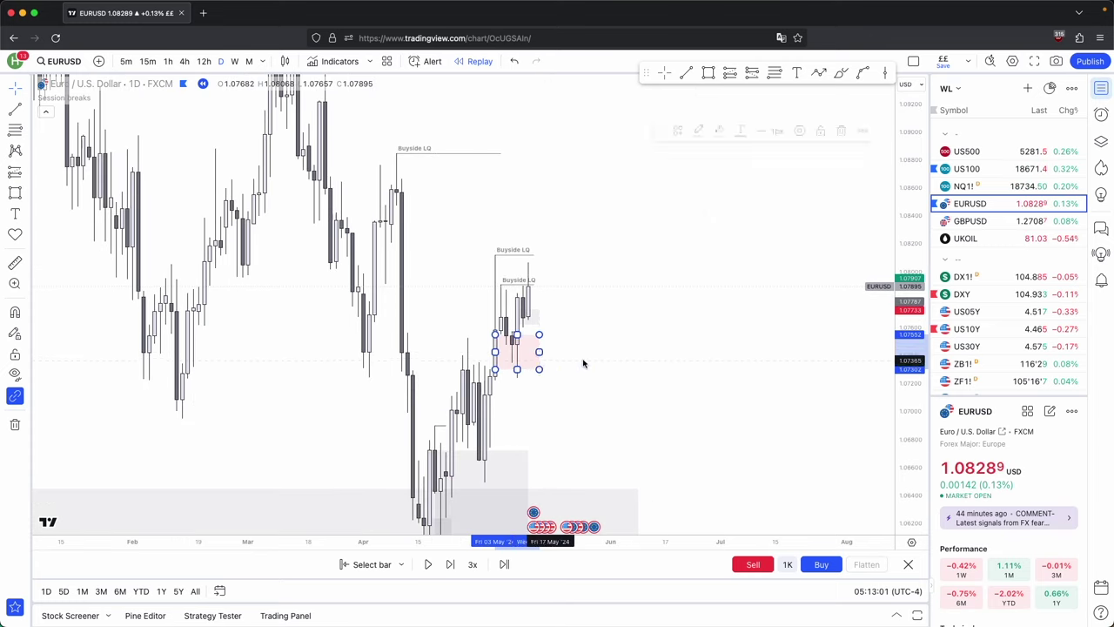
pyautogui.click(584, 363)
pyautogui.click(148, 60)
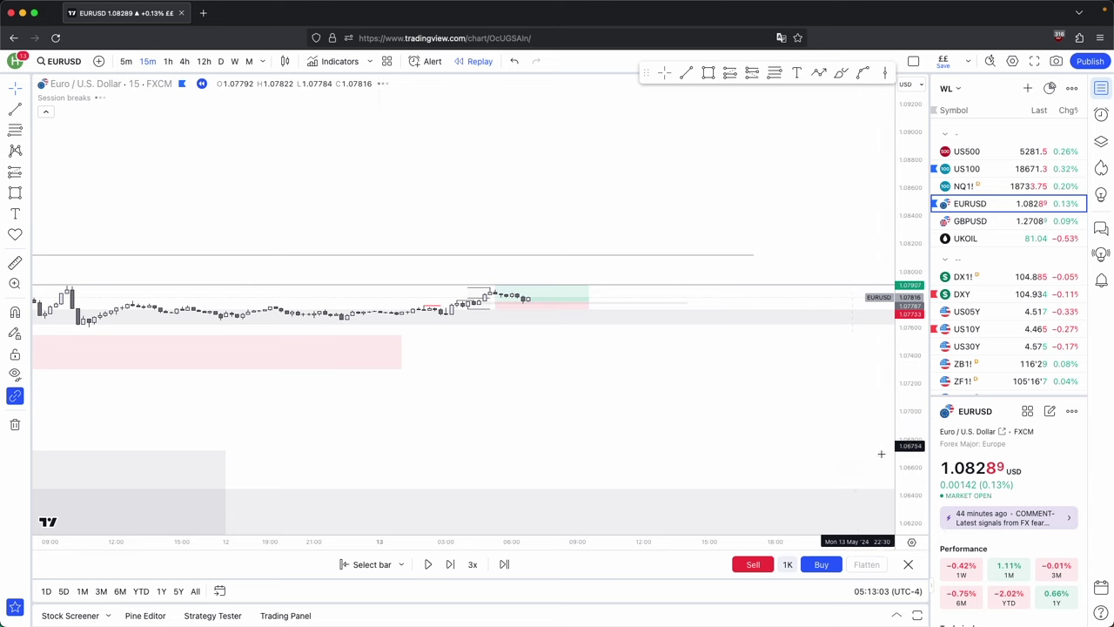
# Advance the replay on the 15-minute chart to the 13 May 08:00 candle and compare price with the trade target.
pyautogui.moveTo(918, 356); pyautogui.dragTo(914, 283)
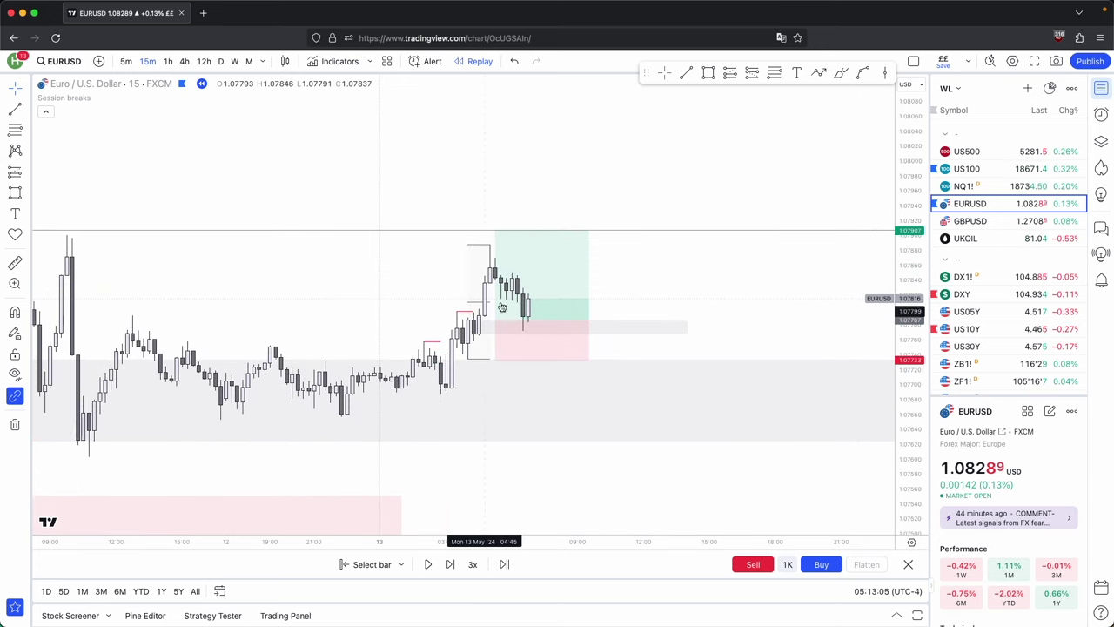
pyautogui.click(452, 565)
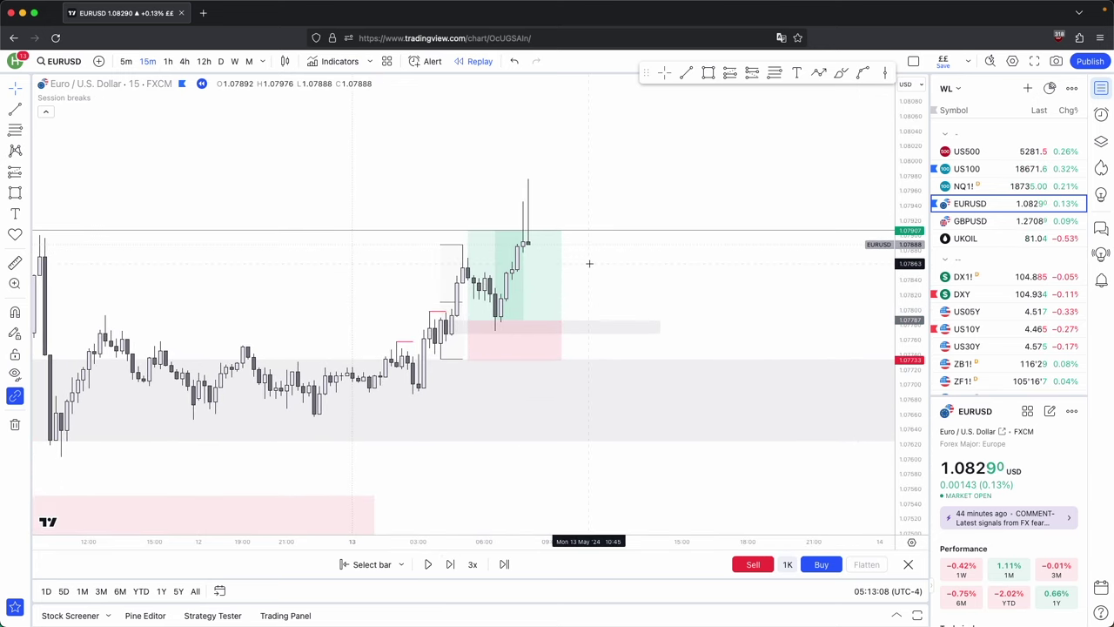
pyautogui.scroll(-1, 536, 318)
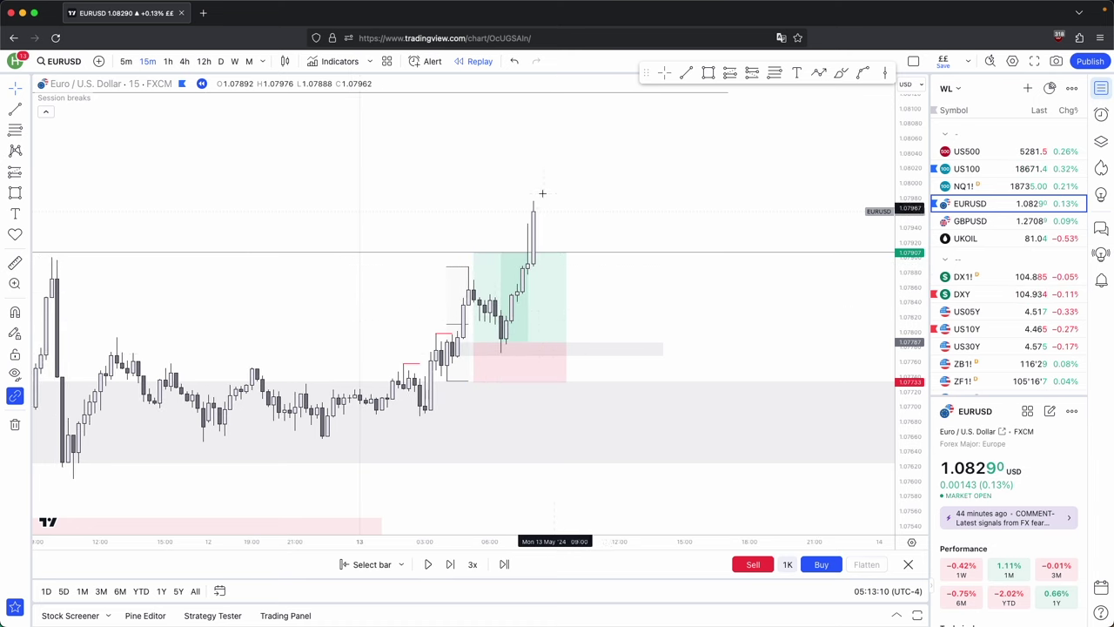
pyautogui.scroll(-7, 408, 263)
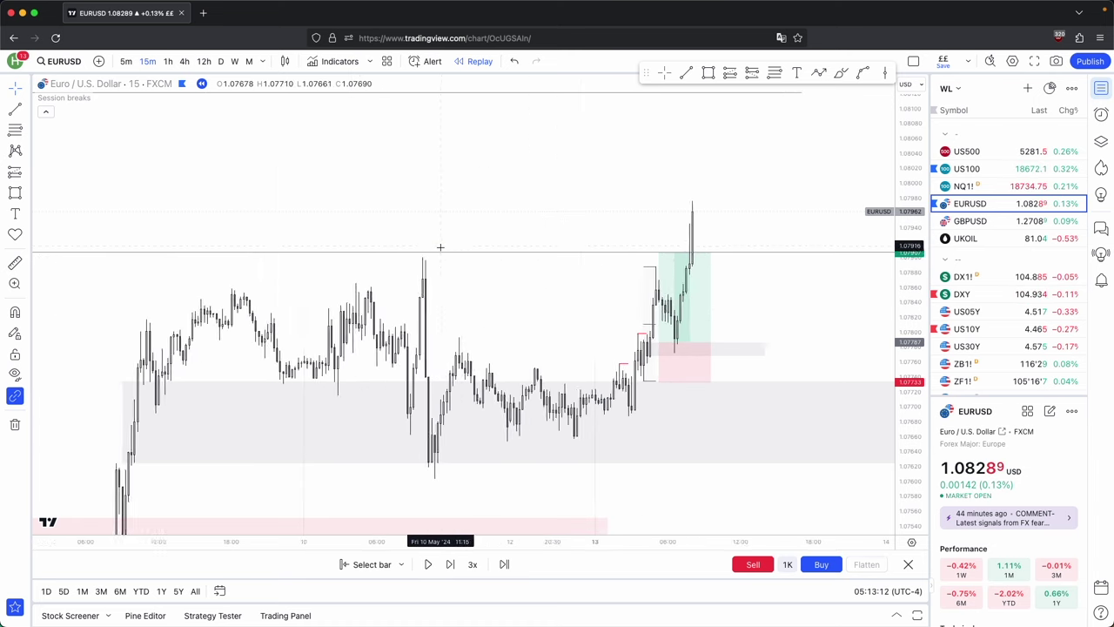
pyautogui.scroll(5, 387, 254)
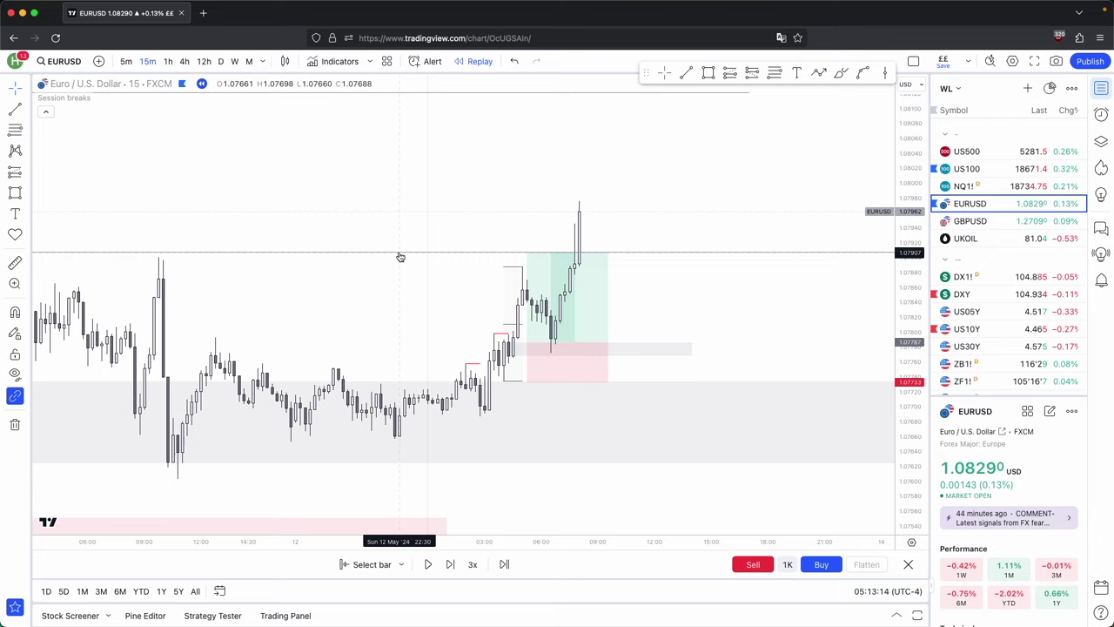